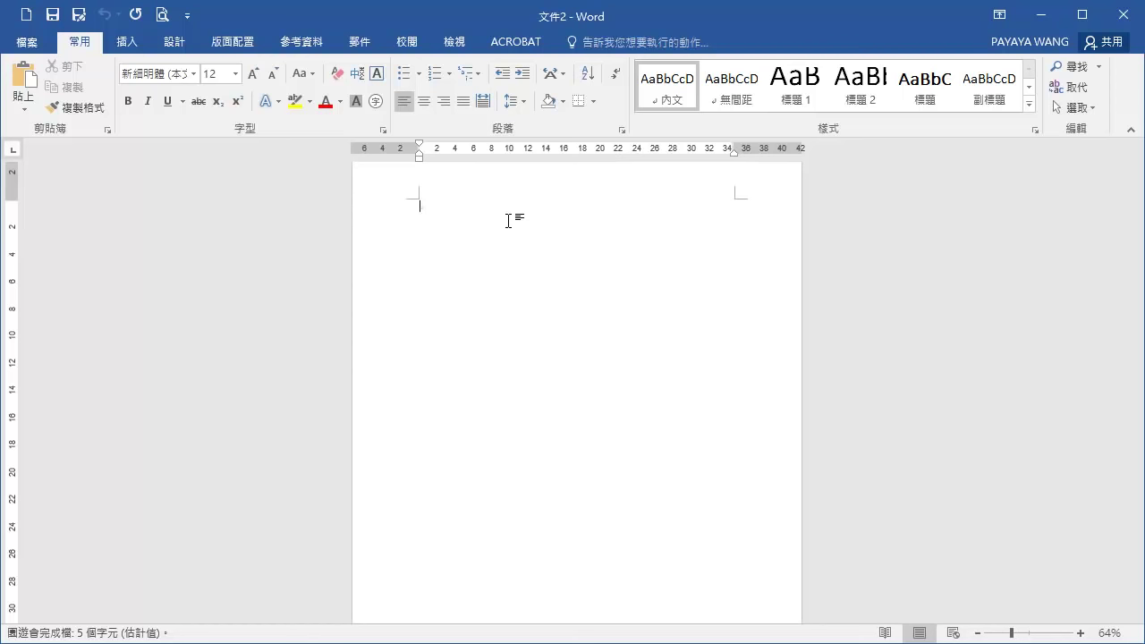
# Step: Confirm the A4 paper size of 21 × 29.7 cm in Page Setup and apply it
pyautogui.click(238, 44)
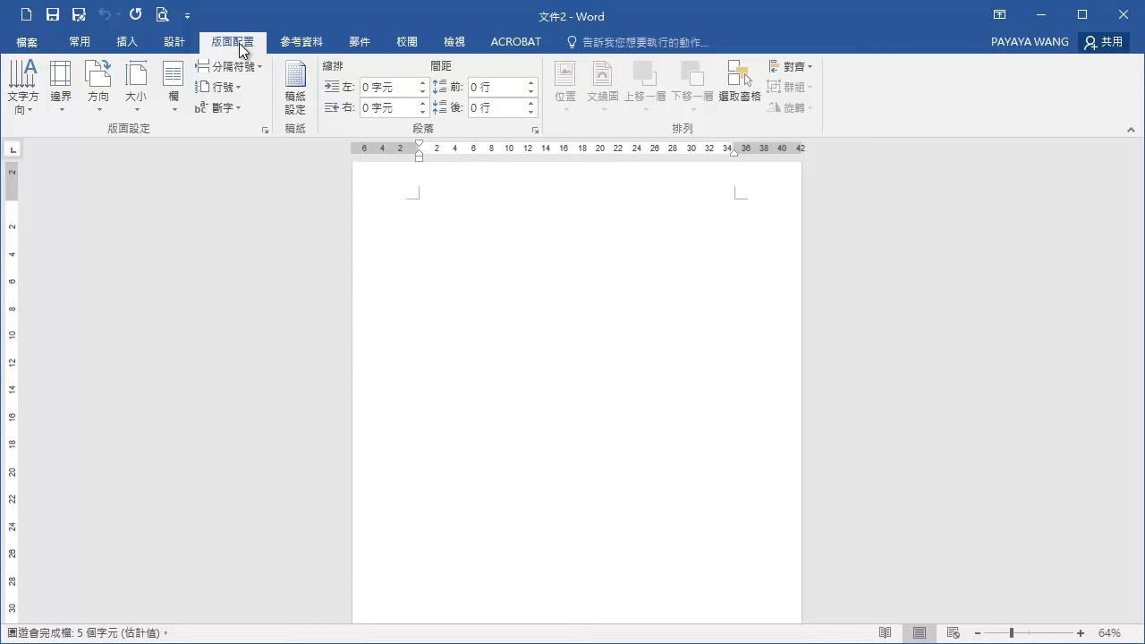
pyautogui.click(137, 97)
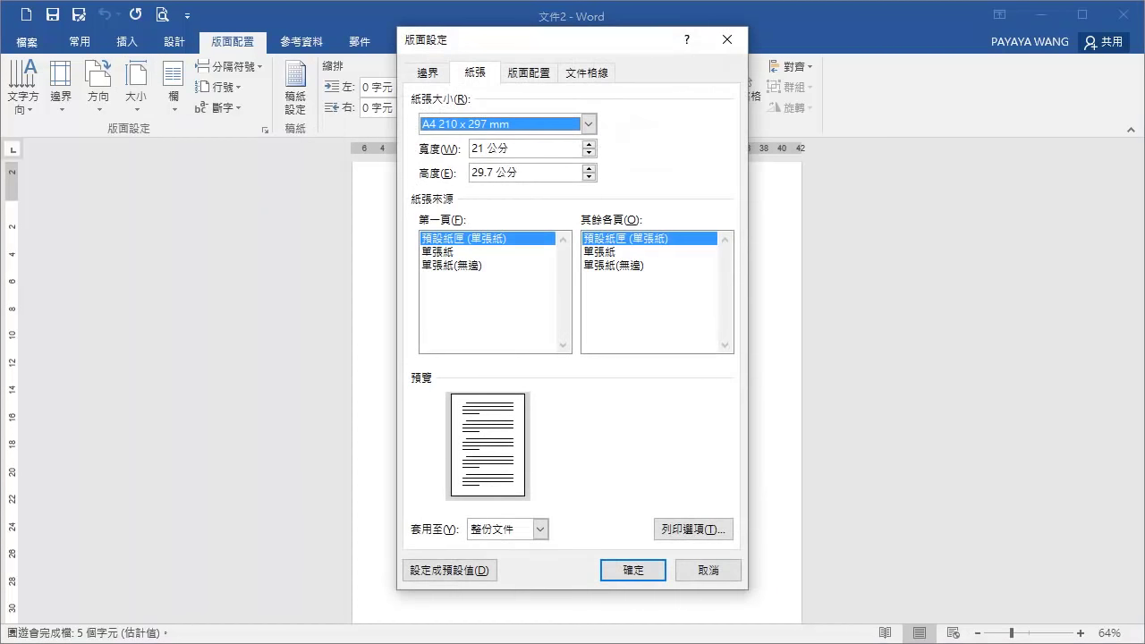
pyautogui.click(519, 149)
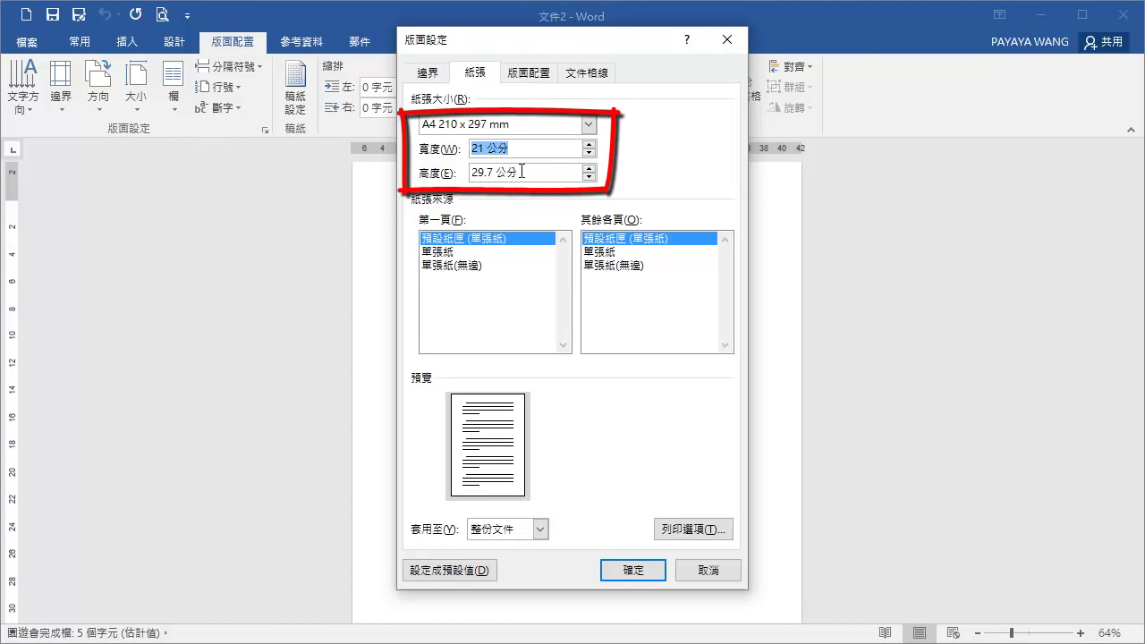
pyautogui.moveTo(522, 171); pyautogui.dragTo(460, 170)
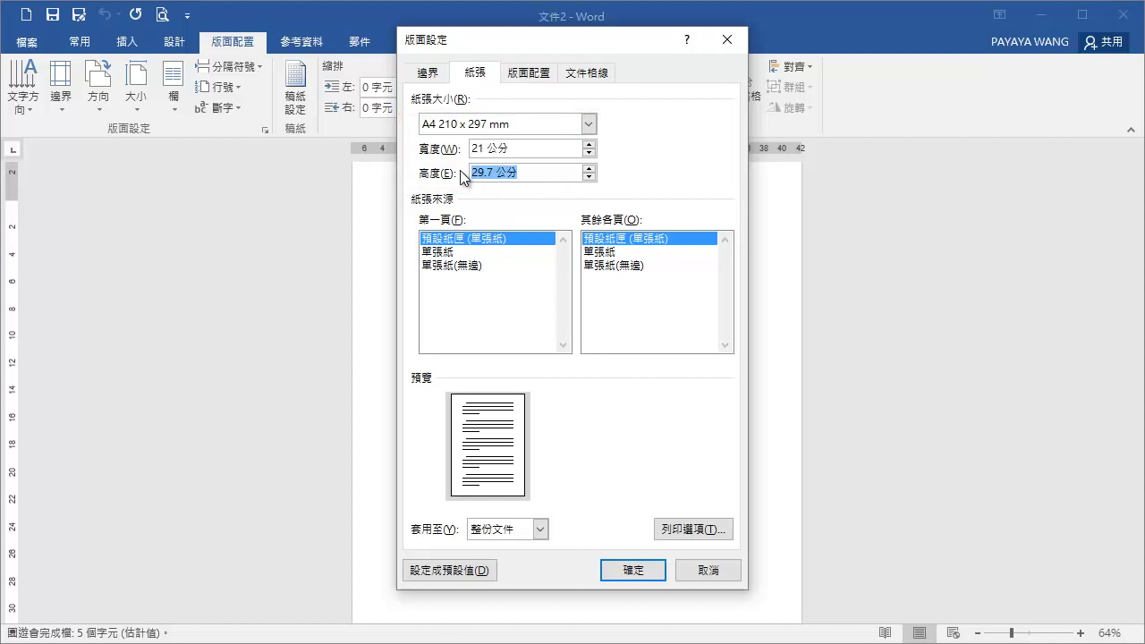
pyautogui.hotkey('alt', 'r')
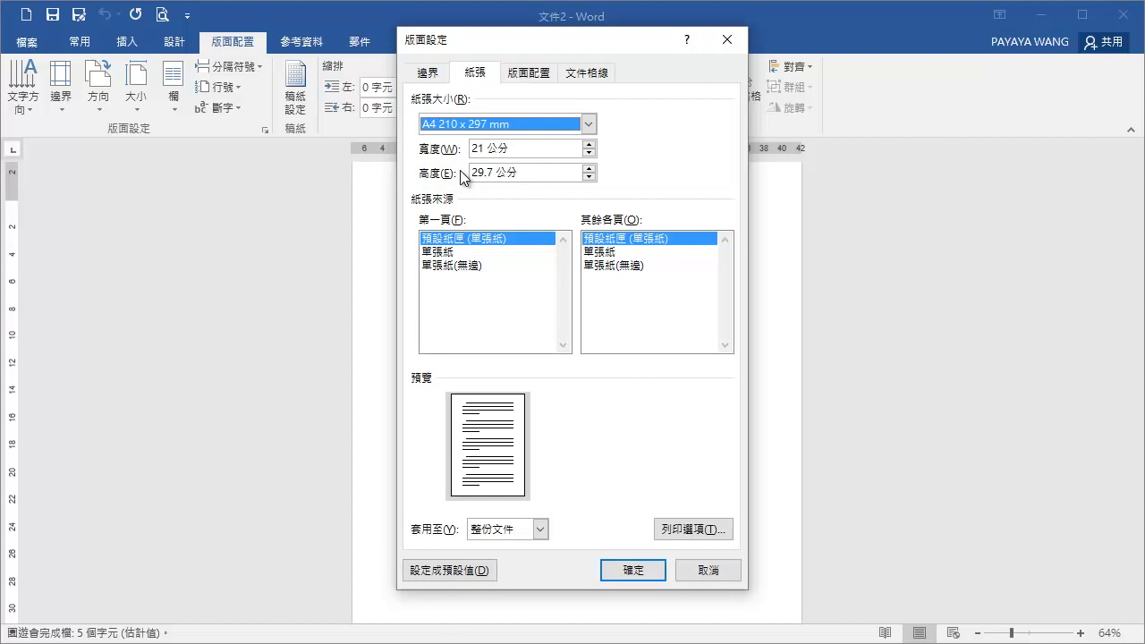
pyautogui.click(613, 577)
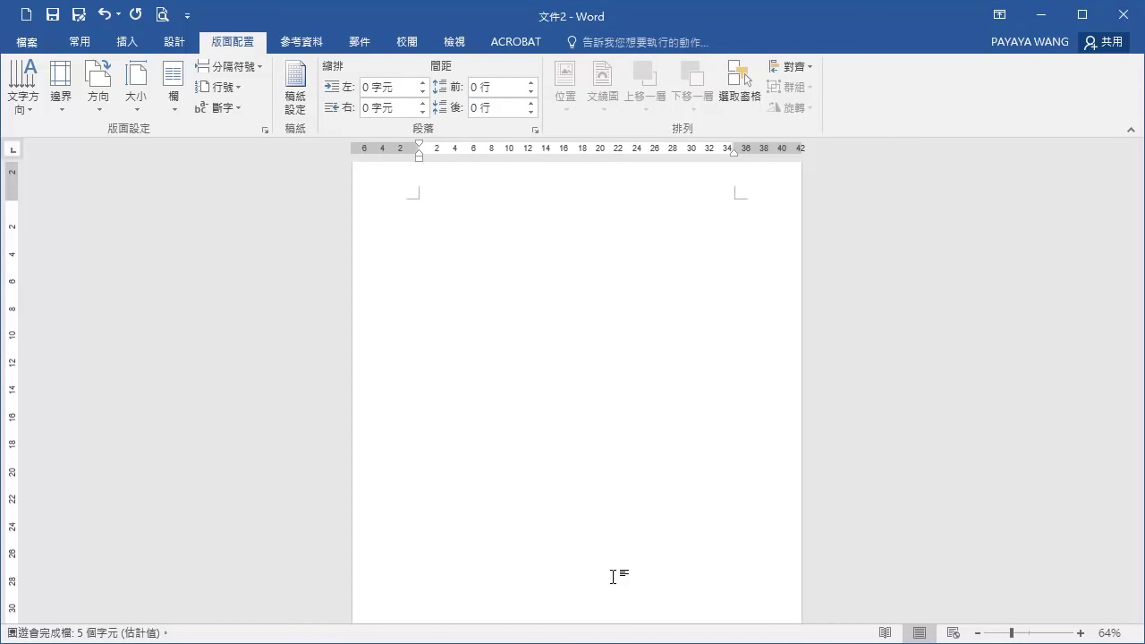
# Step: Turn the page to landscape and apply 3.17 cm top/bottom and 2.54 cm left/right margins
pyautogui.click(109, 108)
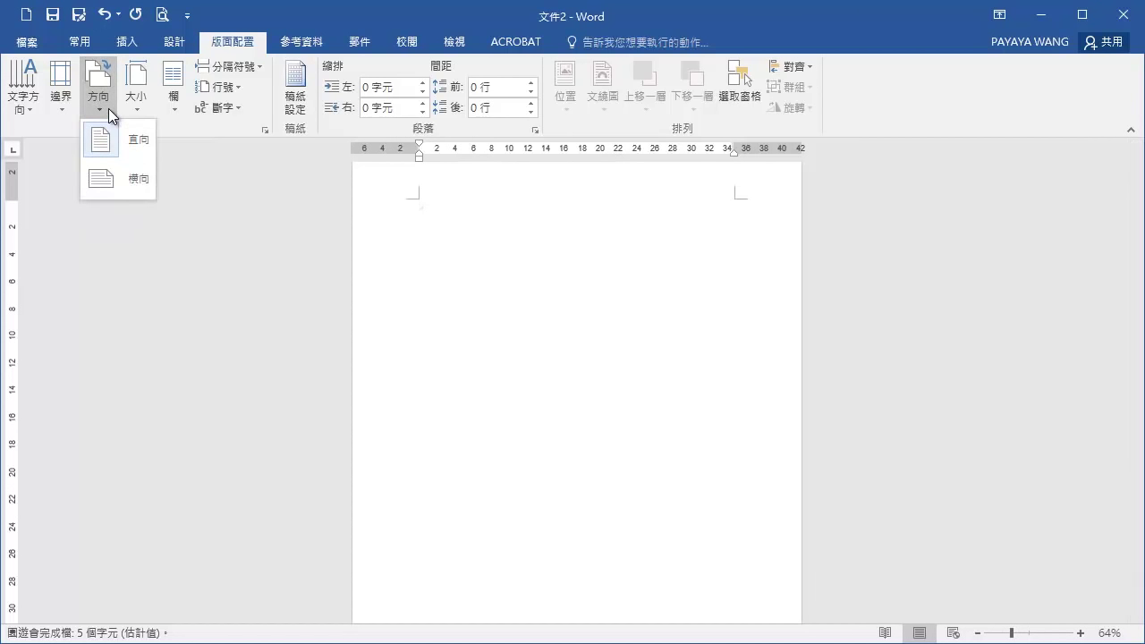
pyautogui.click(116, 178)
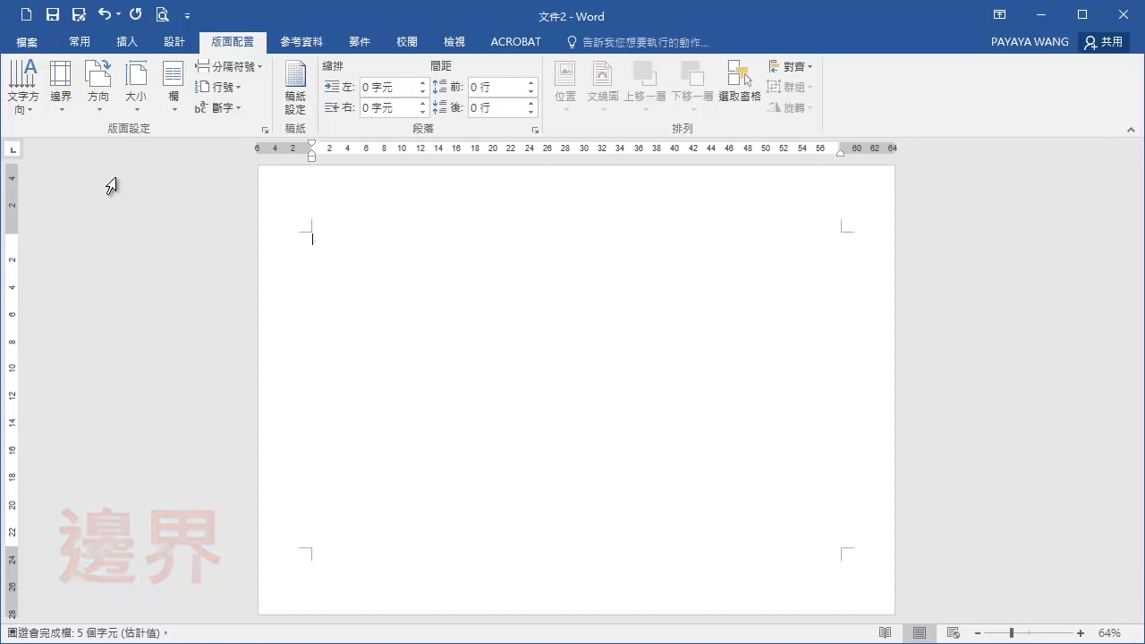
pyautogui.click(67, 105)
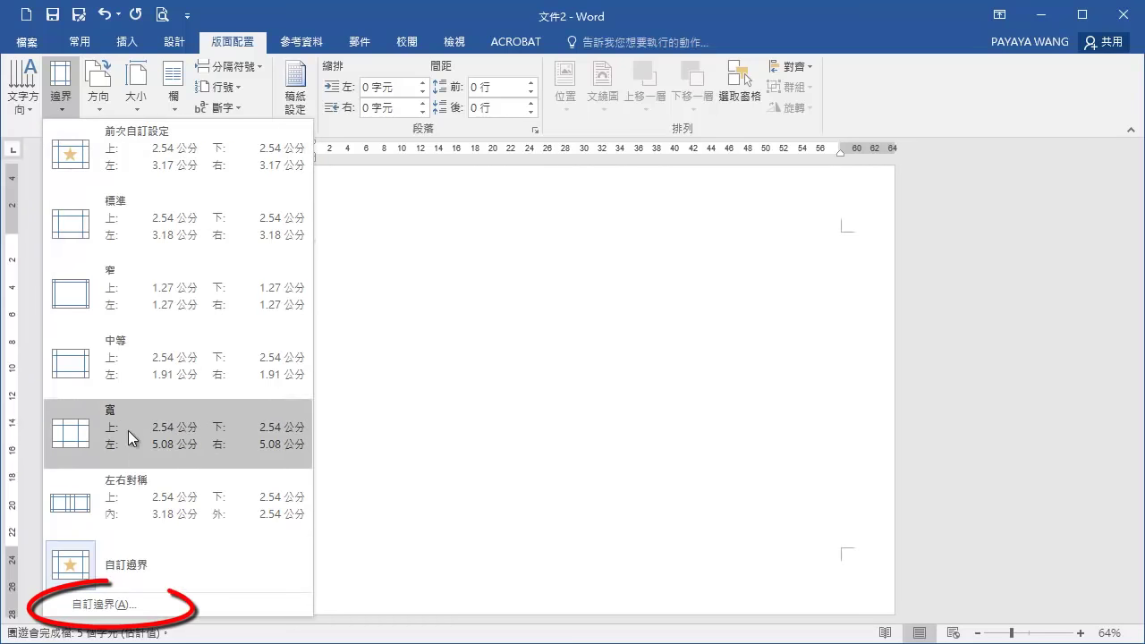
pyautogui.click(127, 611)
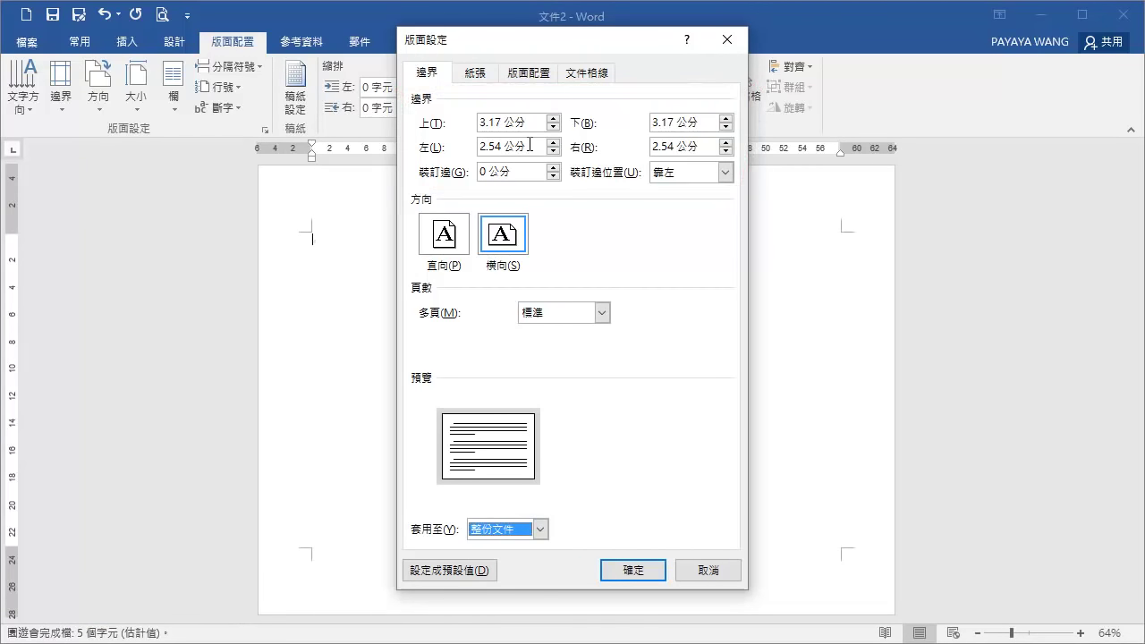
pyautogui.click(629, 571)
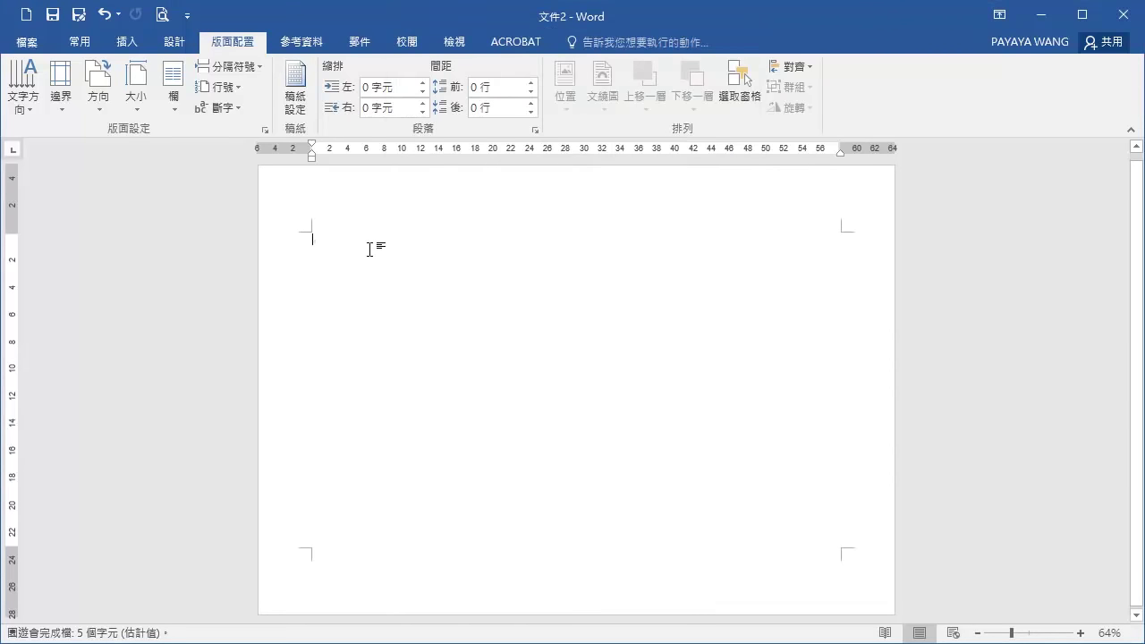
# Step: Pick light green from the theme colours as the page background colour
pyautogui.click(182, 50)
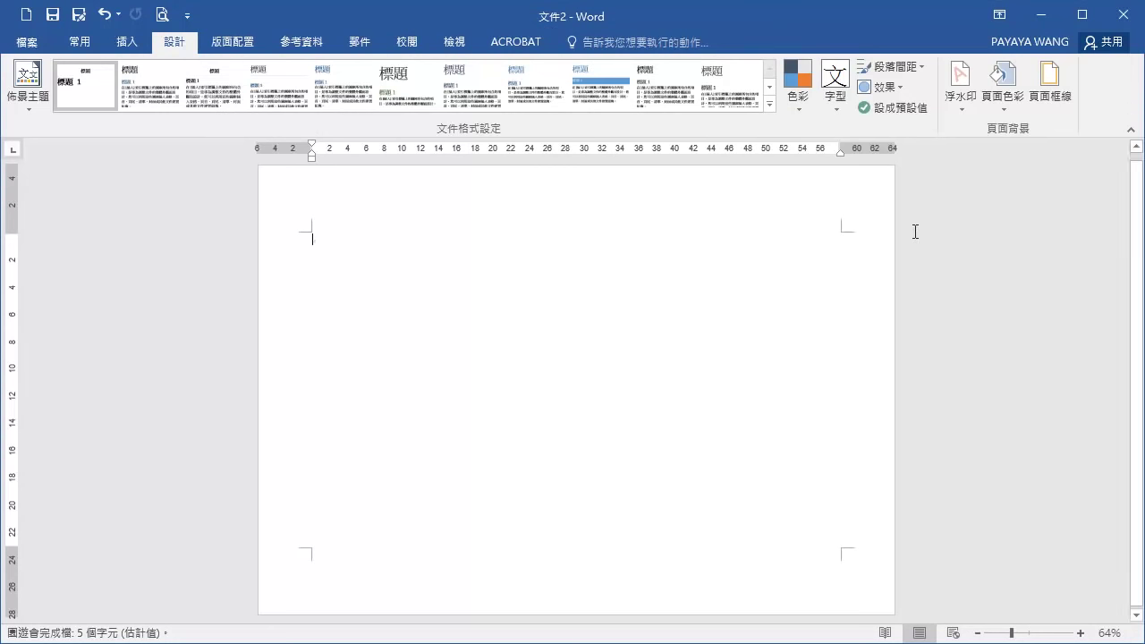
pyautogui.click(1008, 106)
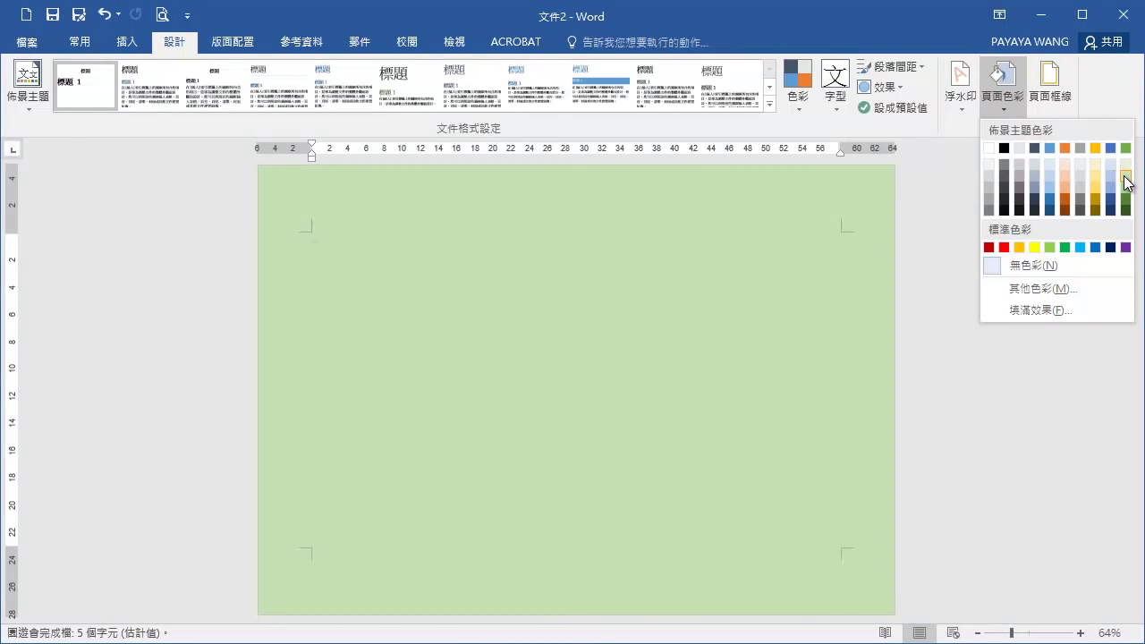
pyautogui.click(1124, 178)
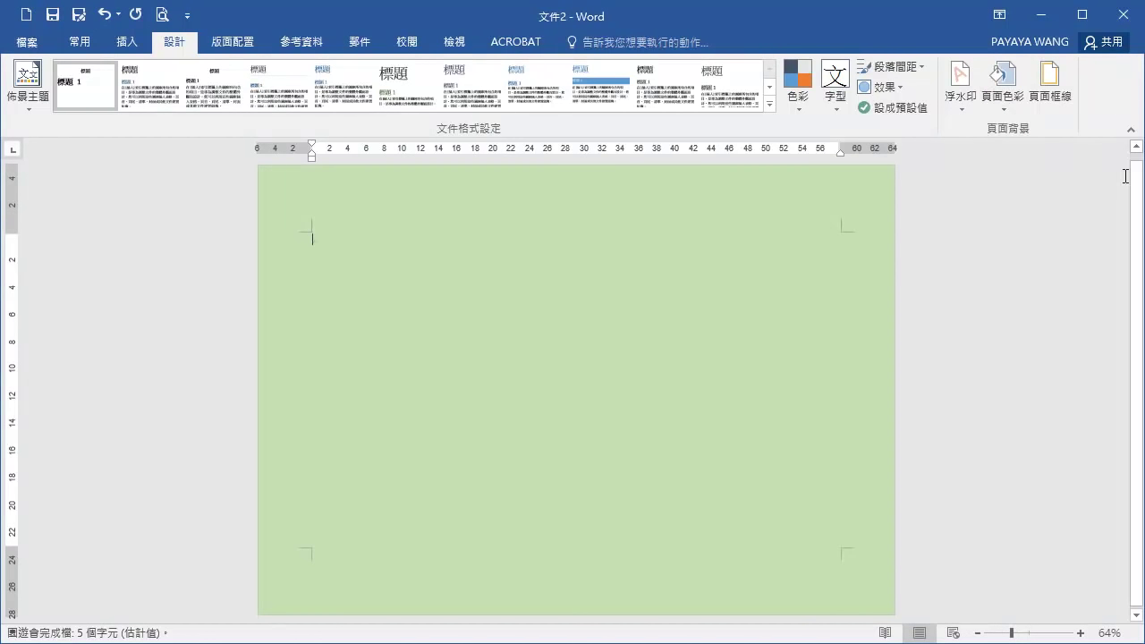
pyautogui.click(1009, 108)
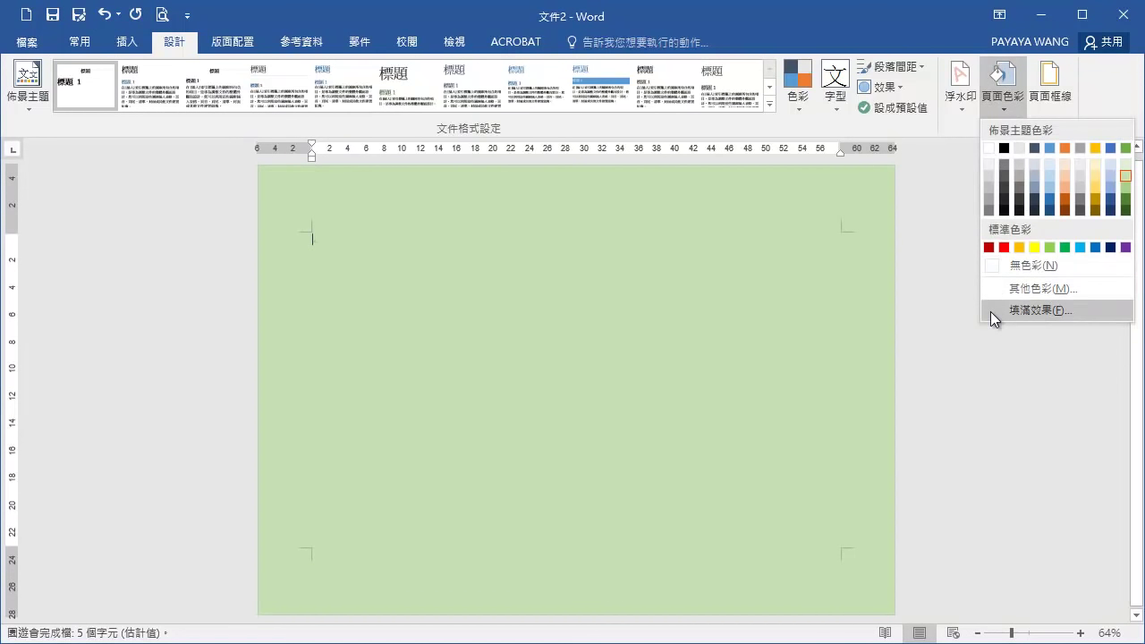
# Step: Apply a one-colour light green gradient, white at top fading to green at bottom, to the page
pyautogui.click(990, 311)
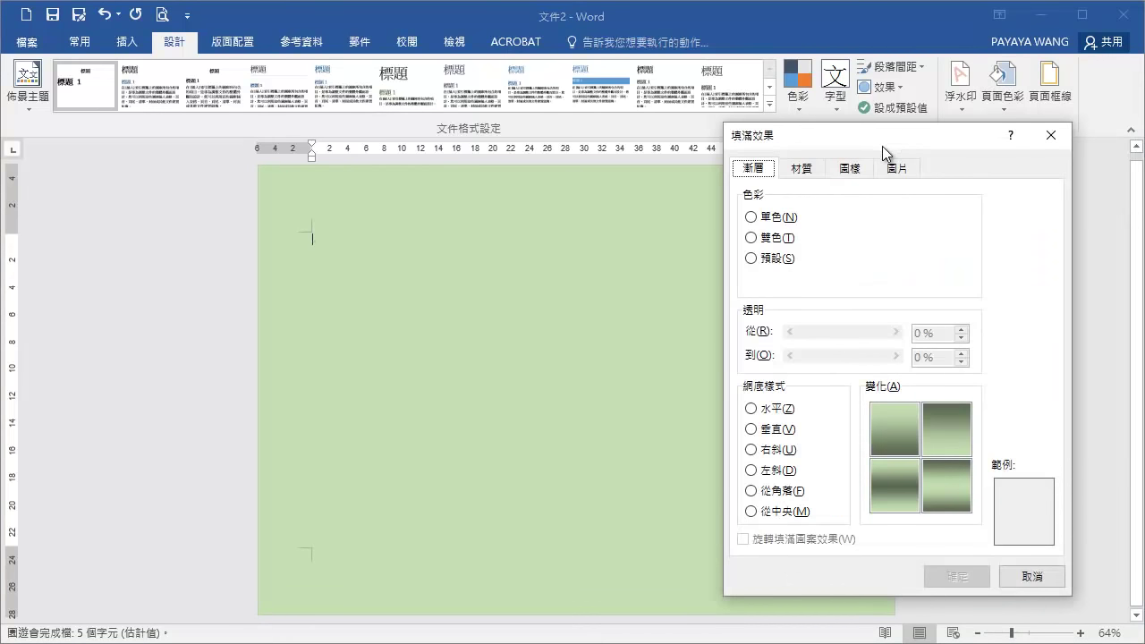
pyautogui.click(775, 218)
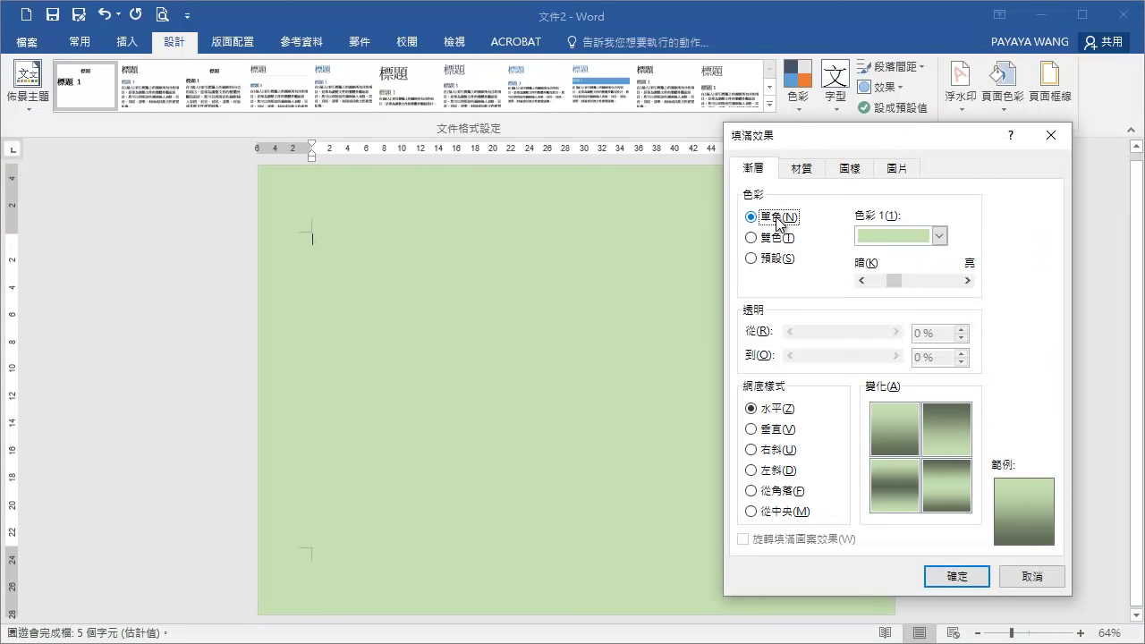
pyautogui.moveTo(895, 283); pyautogui.dragTo(966, 282)
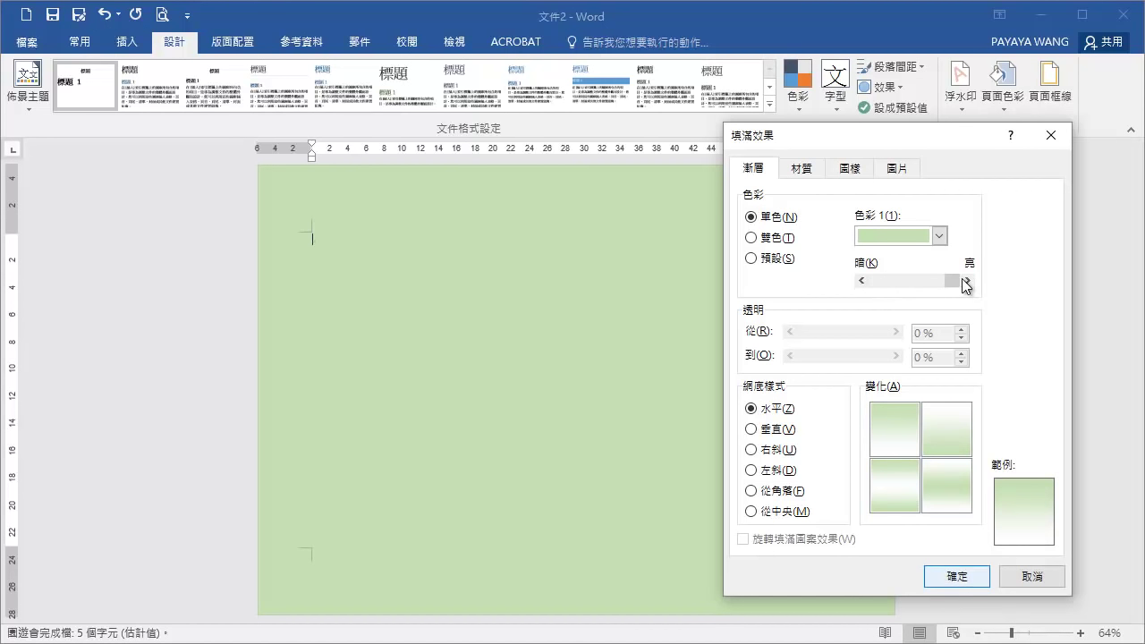
pyautogui.click(948, 435)
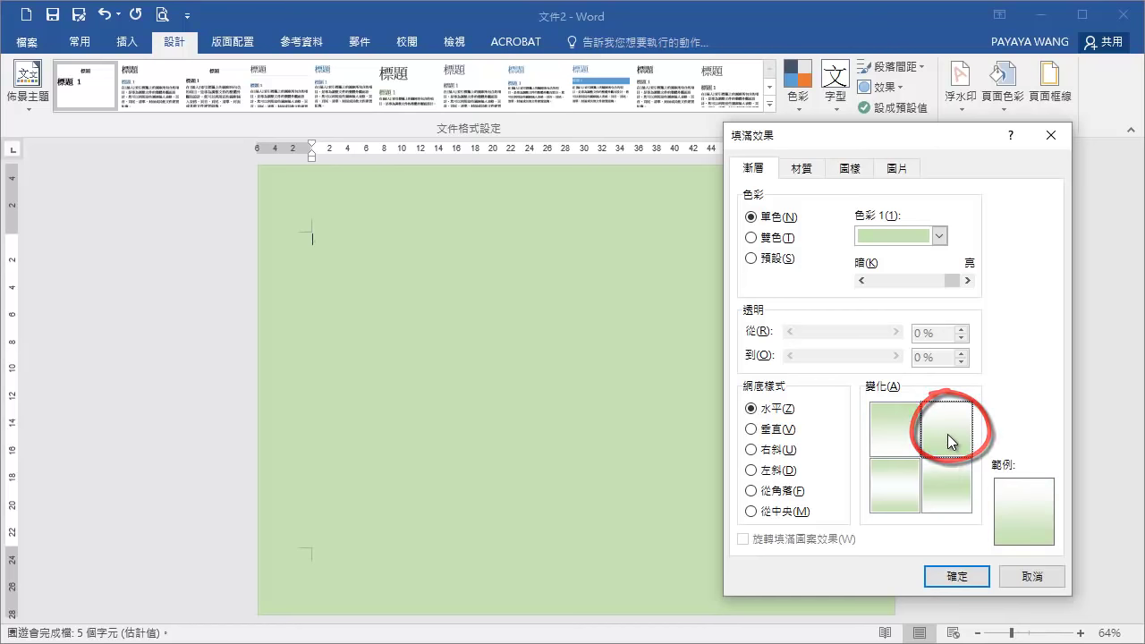
pyautogui.click(954, 572)
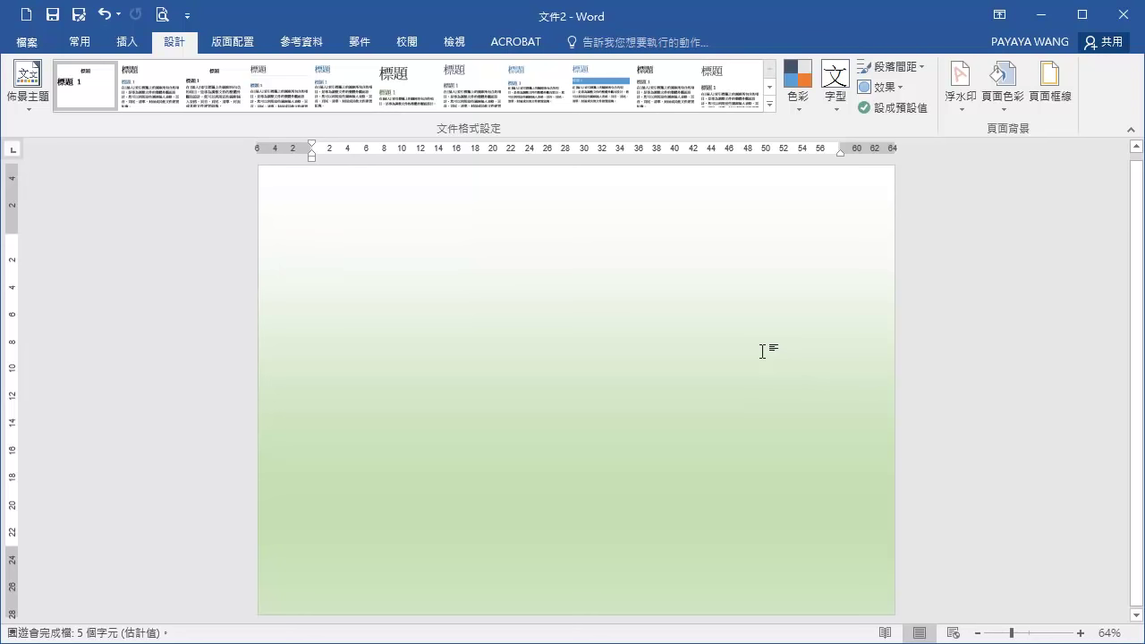
pyautogui.click(999, 100)
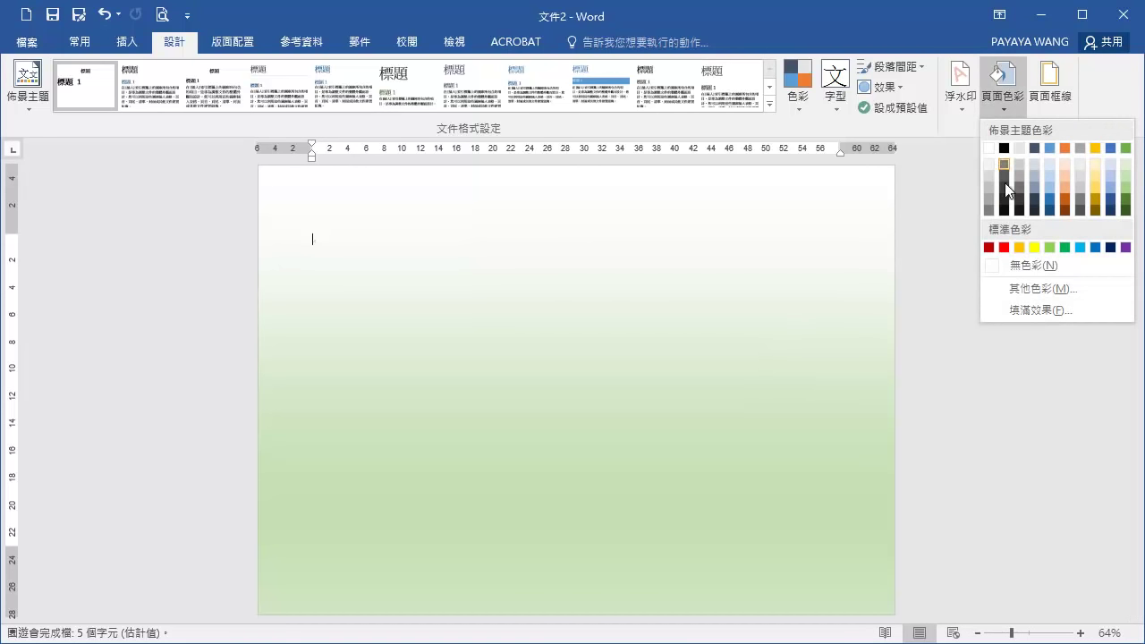
pyautogui.click(1013, 315)
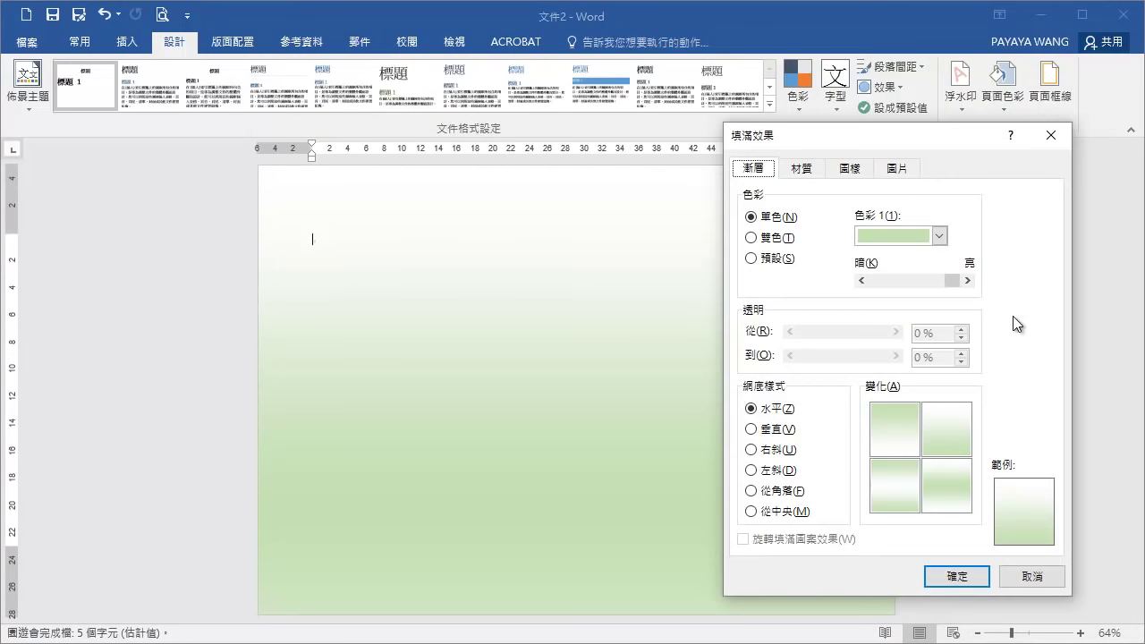
# Step: Try the Parchment (羊皮紙) texture as the page background
pyautogui.click(808, 171)
pyautogui.click(878, 428)
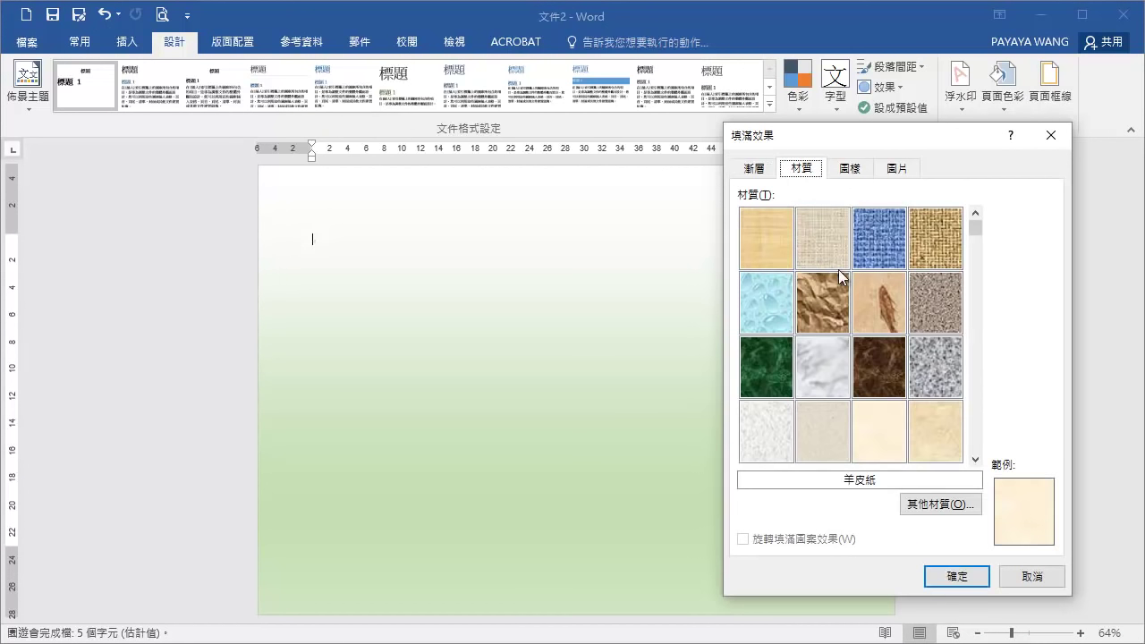
pyautogui.click(878, 417)
pyautogui.click(955, 576)
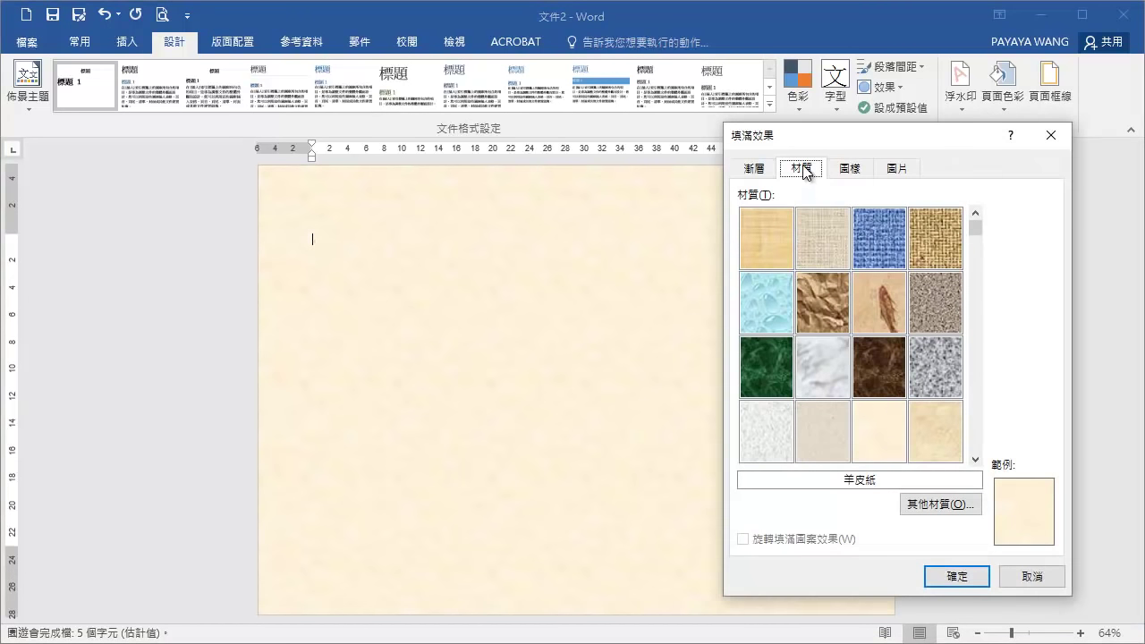
# Step: Apply the Light upward diagonal pattern with light blue lines on light yellow to the page
pyautogui.click(845, 170)
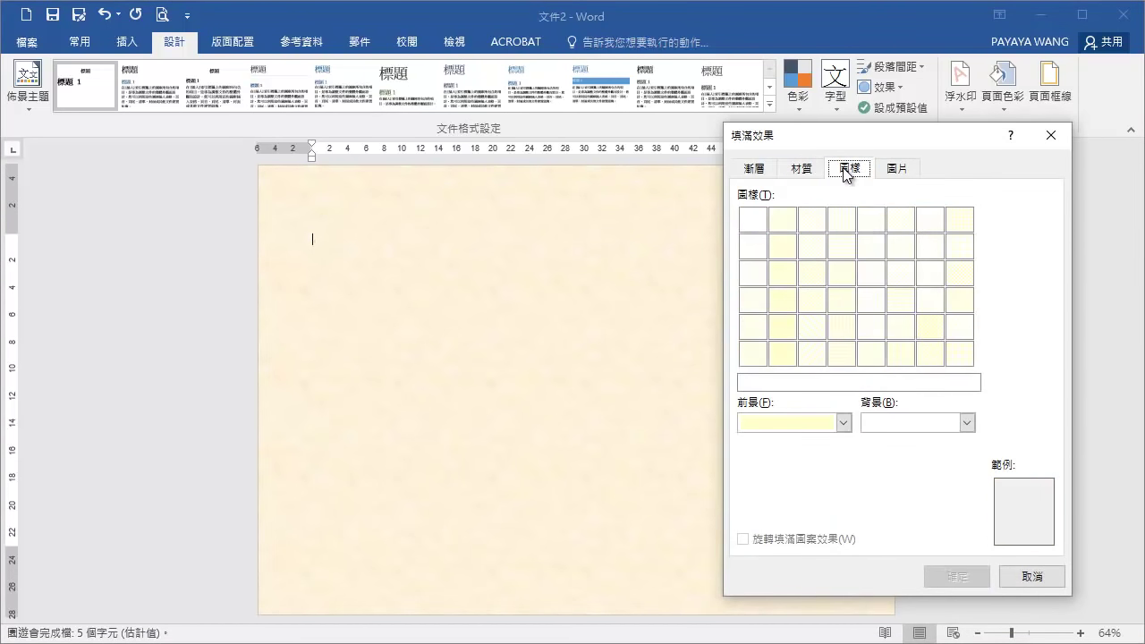
pyautogui.click(843, 422)
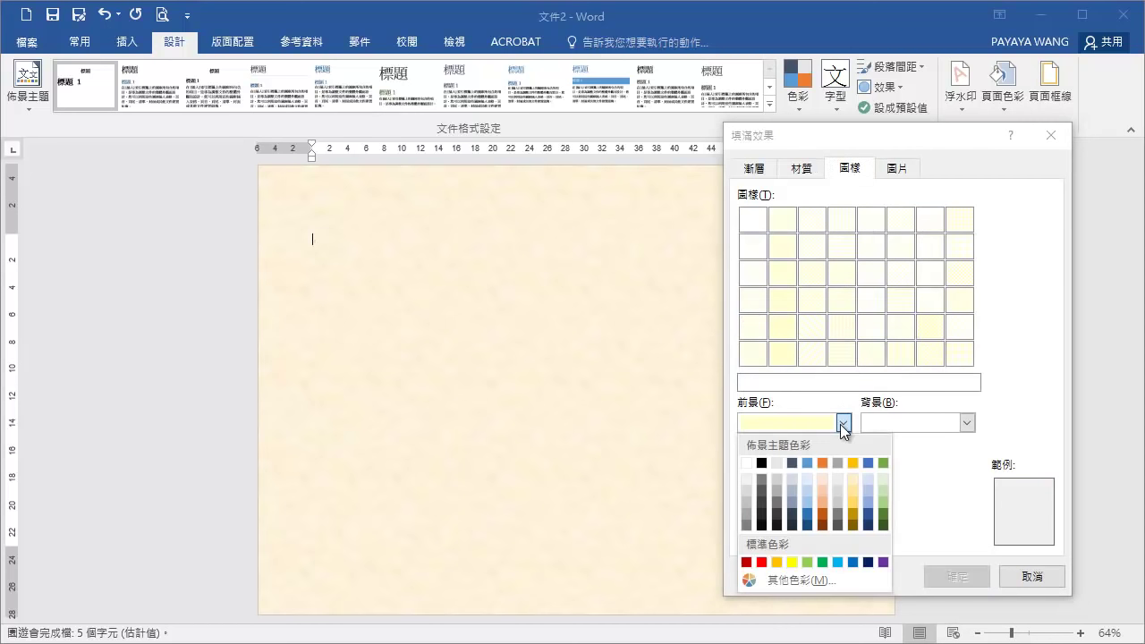
pyautogui.click(806, 500)
pyautogui.click(968, 422)
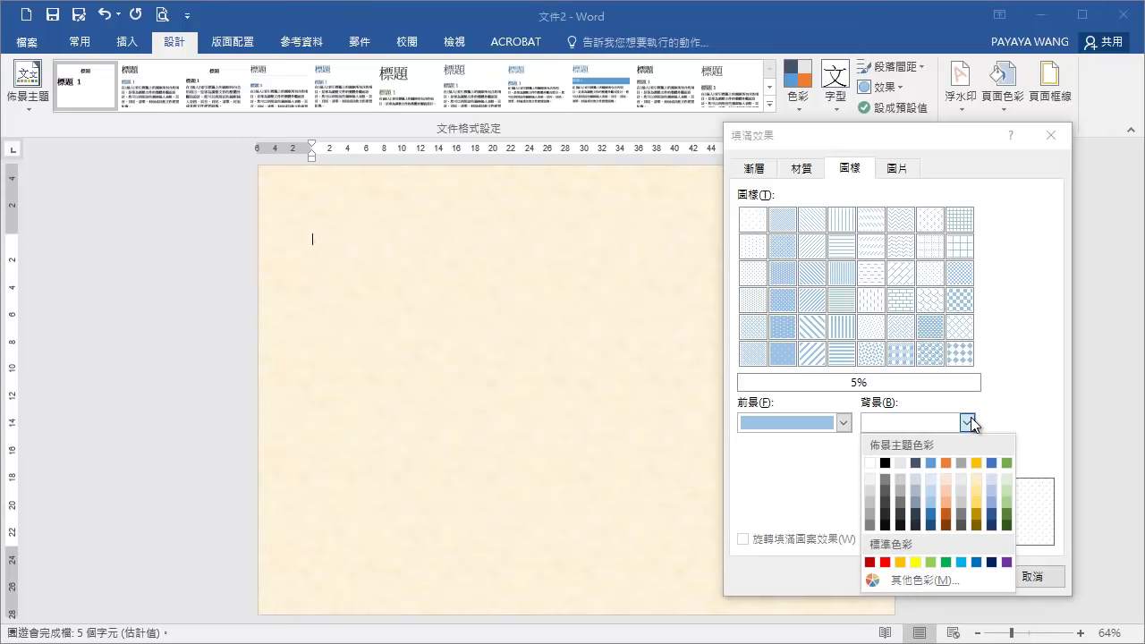
pyautogui.click(975, 481)
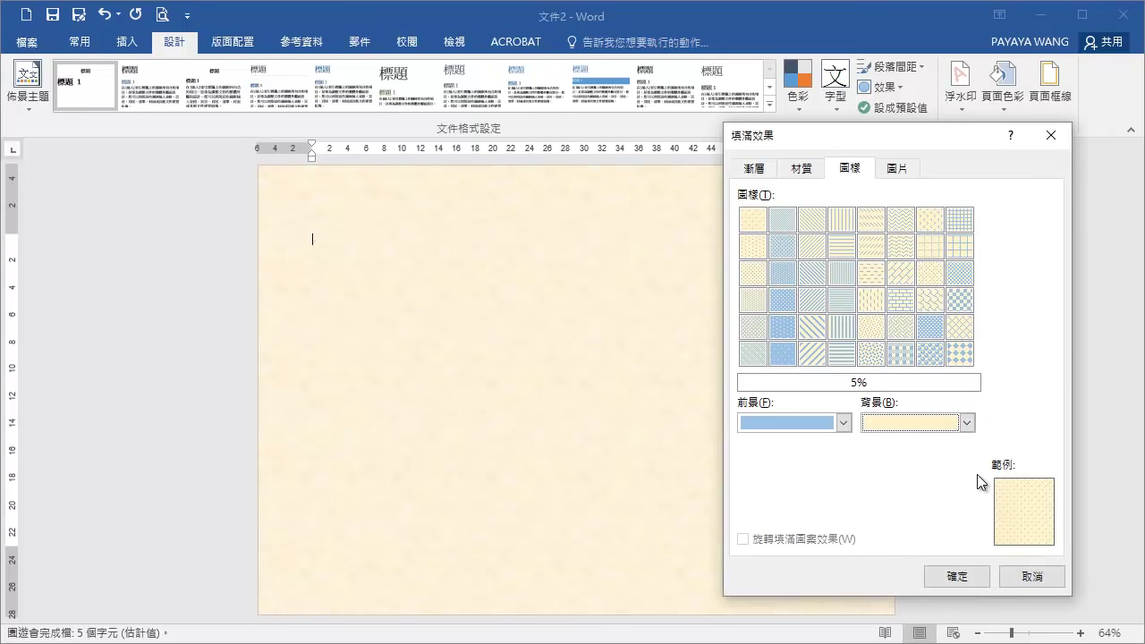
pyautogui.click(817, 249)
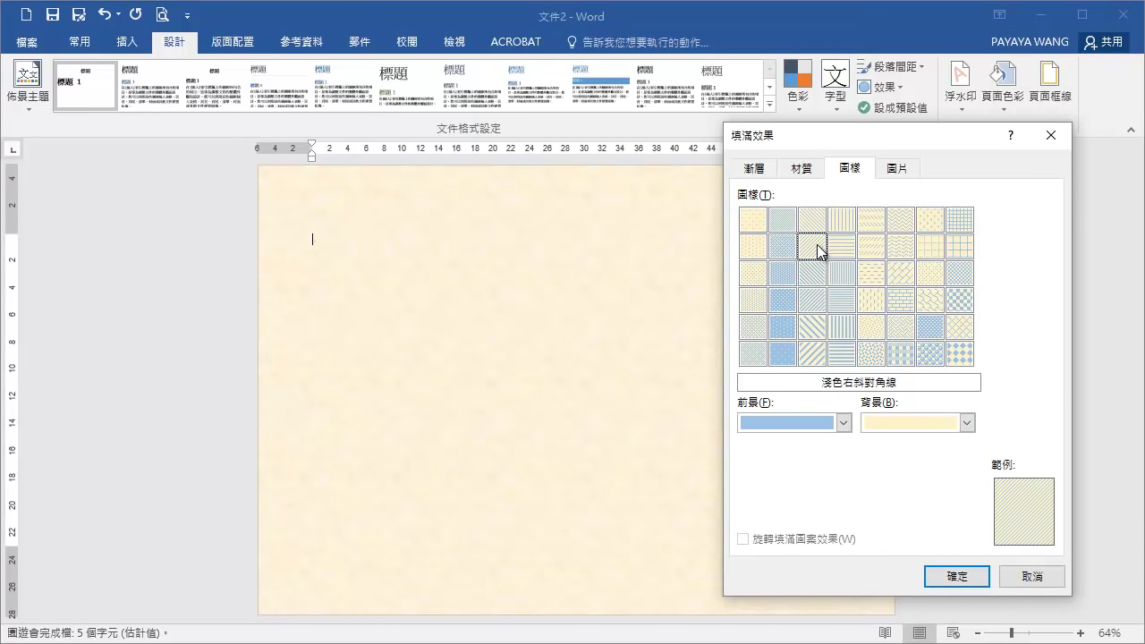
pyautogui.press('Return')
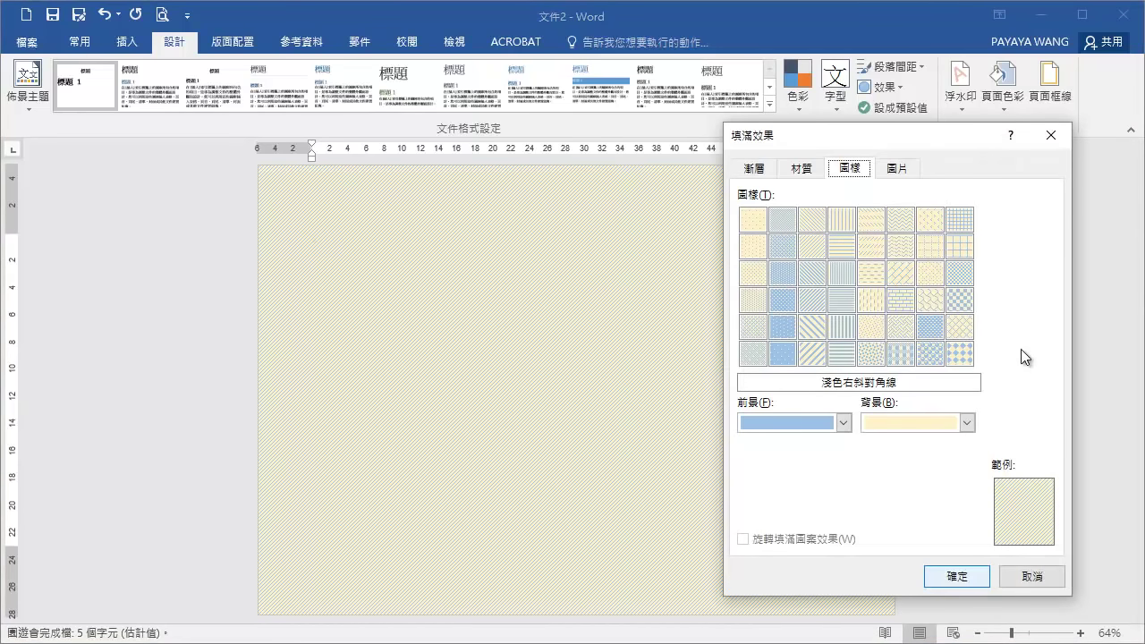
pyautogui.click(893, 166)
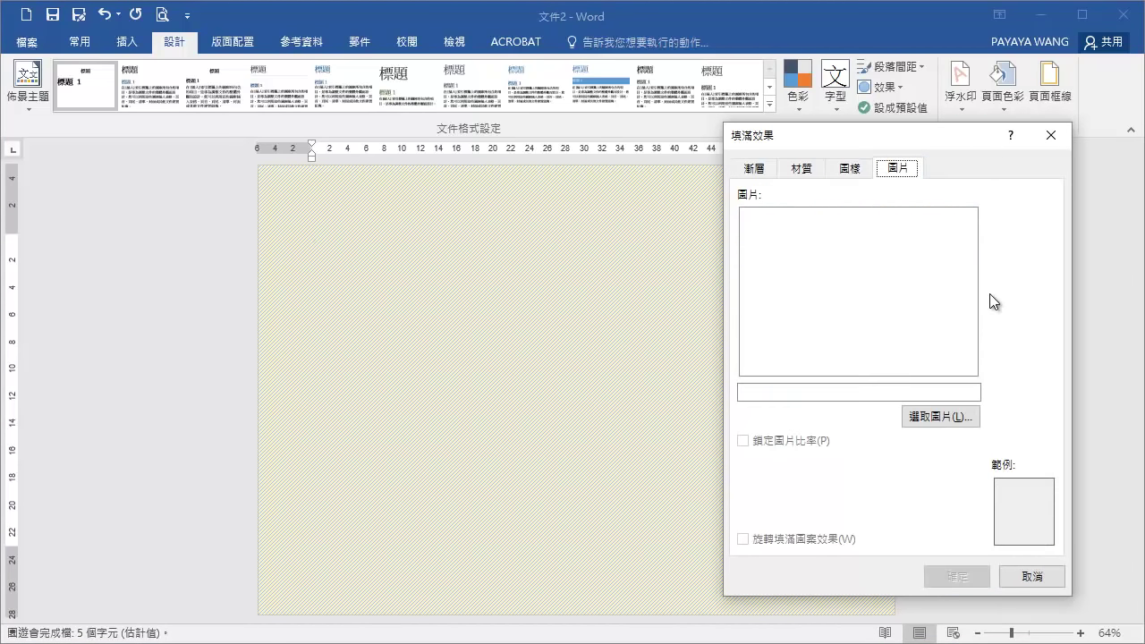
# Step: Browse for a picture page fill, then go to the document's File Info page
pyautogui.click(928, 419)
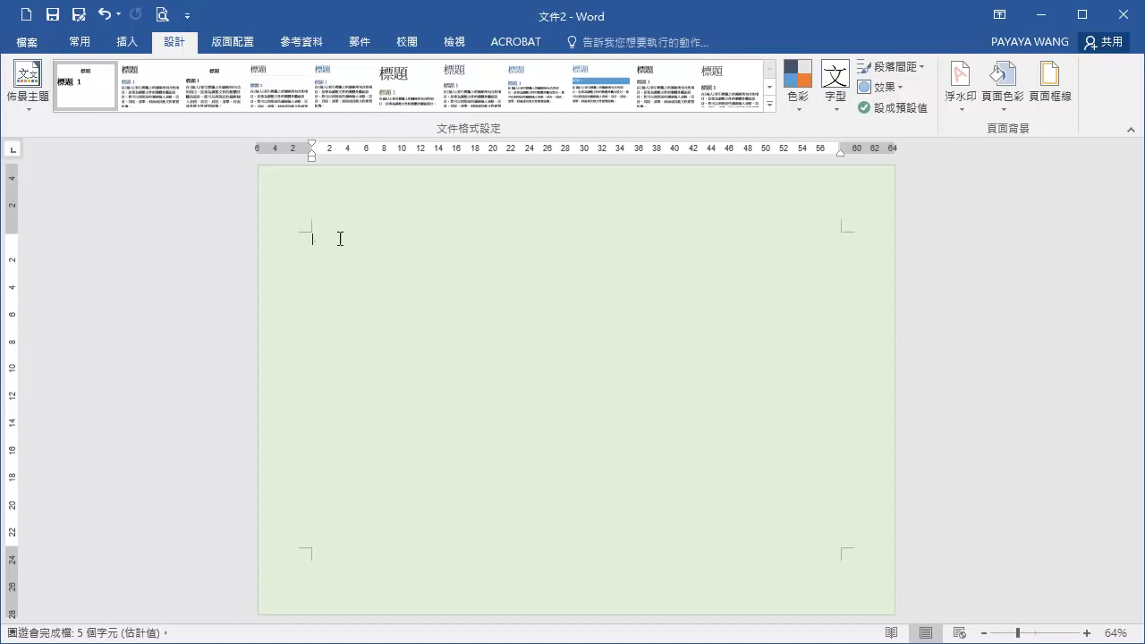
pyautogui.click(32, 42)
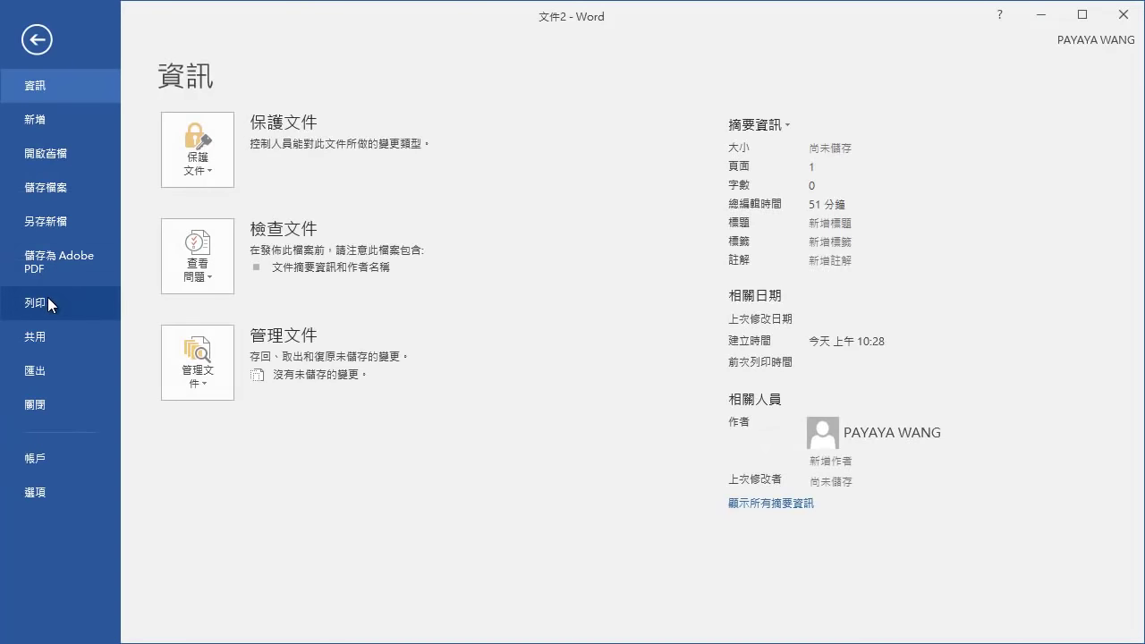
# Step: Enable 'Print background colors and images' in Display options and preview the green page
pyautogui.click(48, 297)
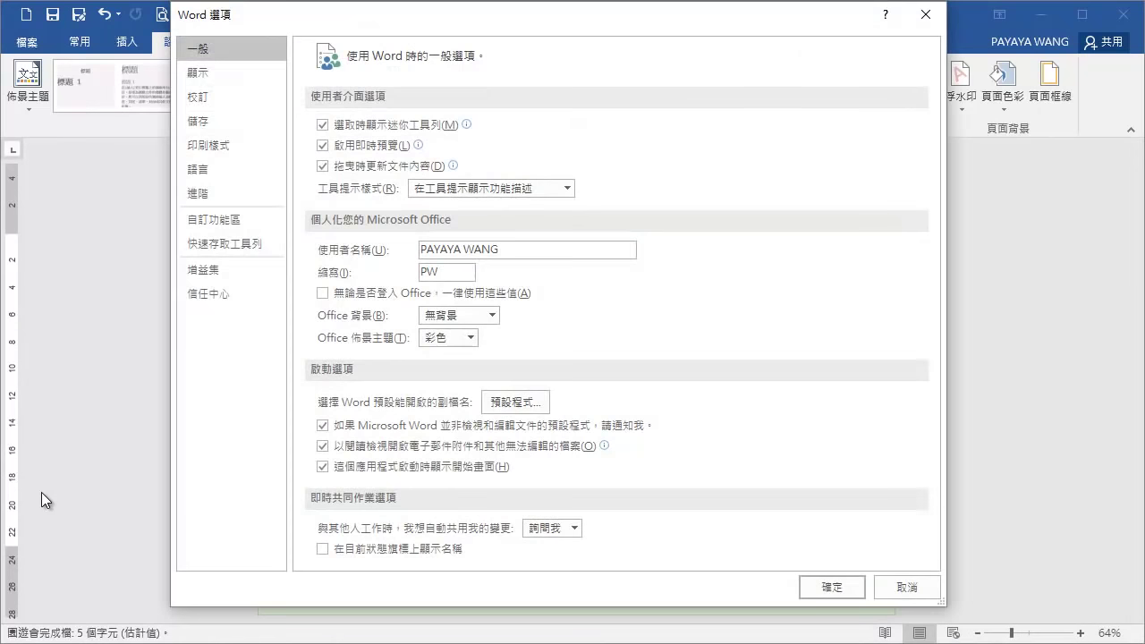
pyautogui.click(219, 74)
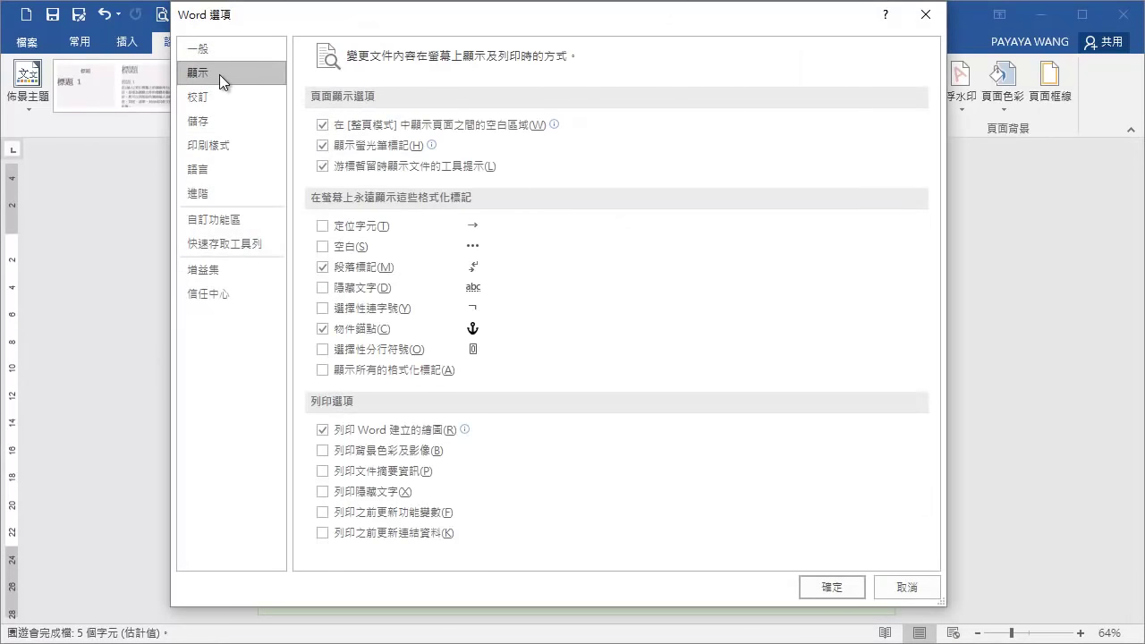
pyautogui.click(323, 451)
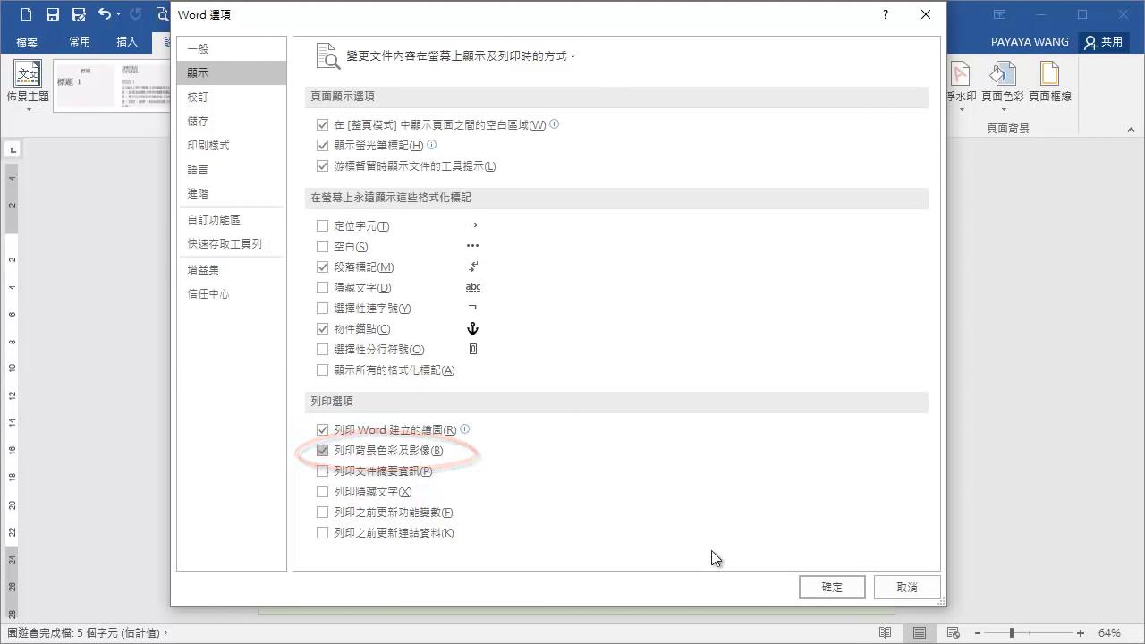
pyautogui.click(830, 588)
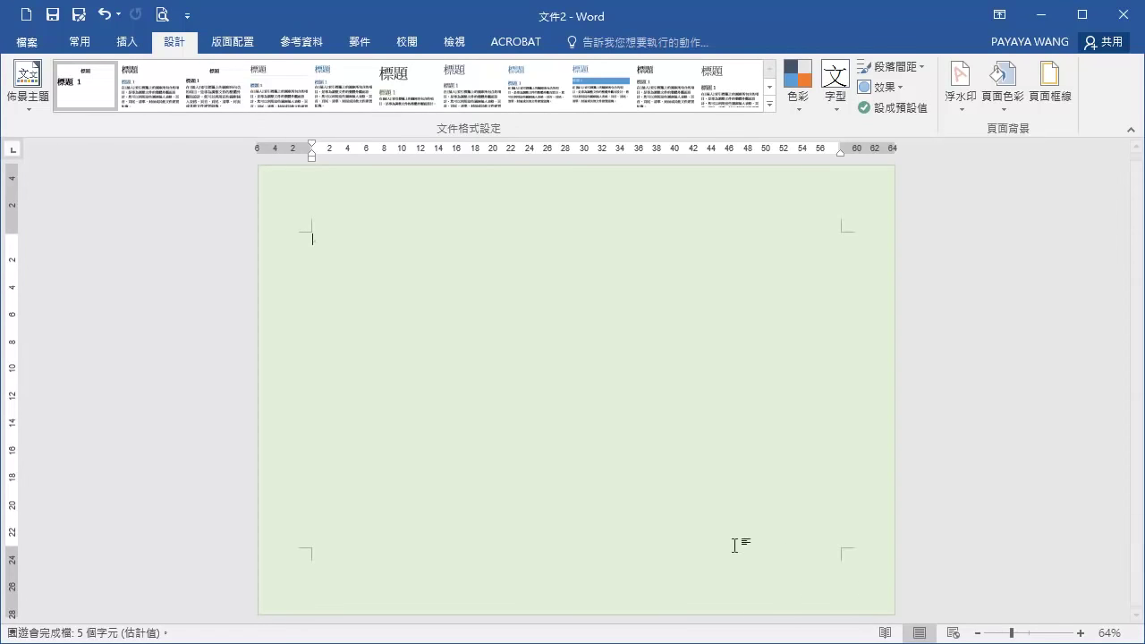
pyautogui.click(27, 41)
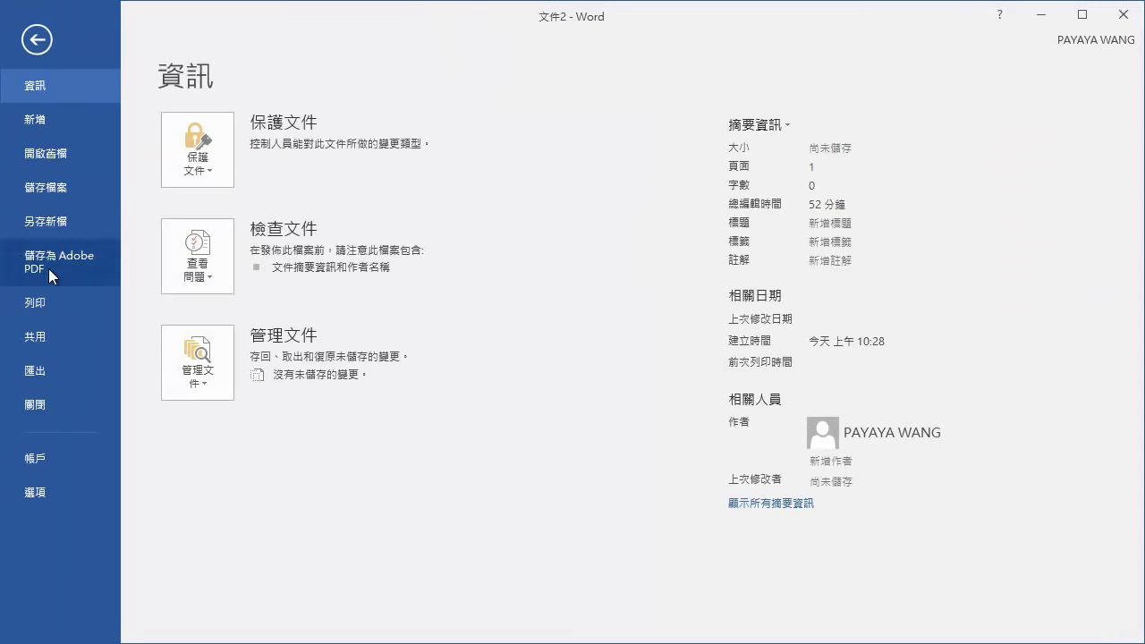
pyautogui.click(46, 303)
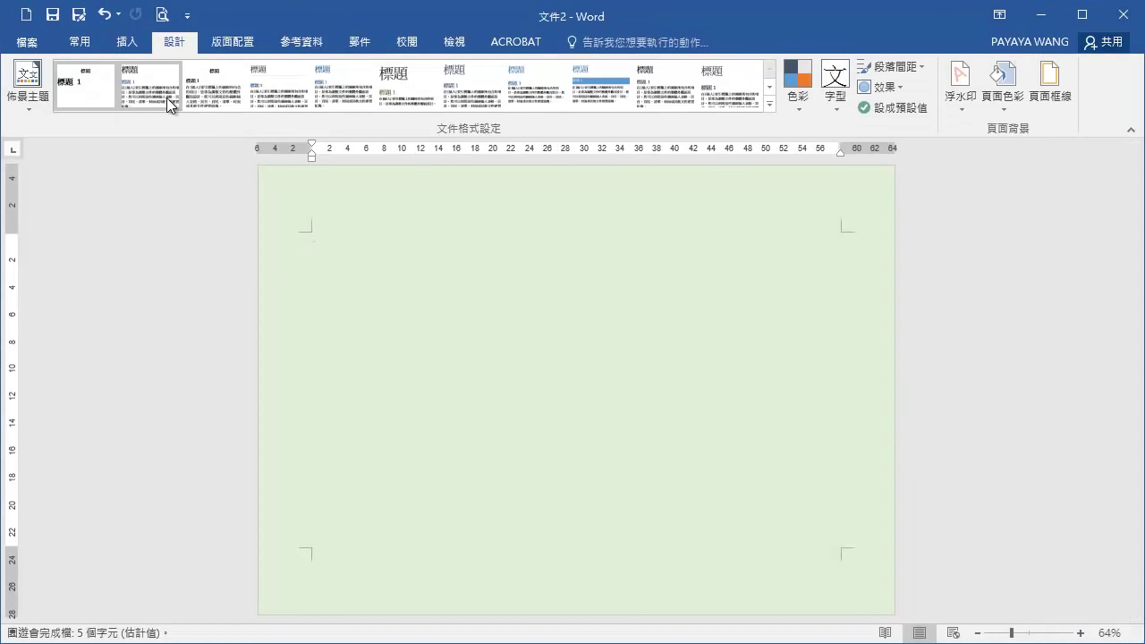
# Step: Draw a Shift-constrained oval as a blue circle about 20.78 cm across
pyautogui.click(134, 46)
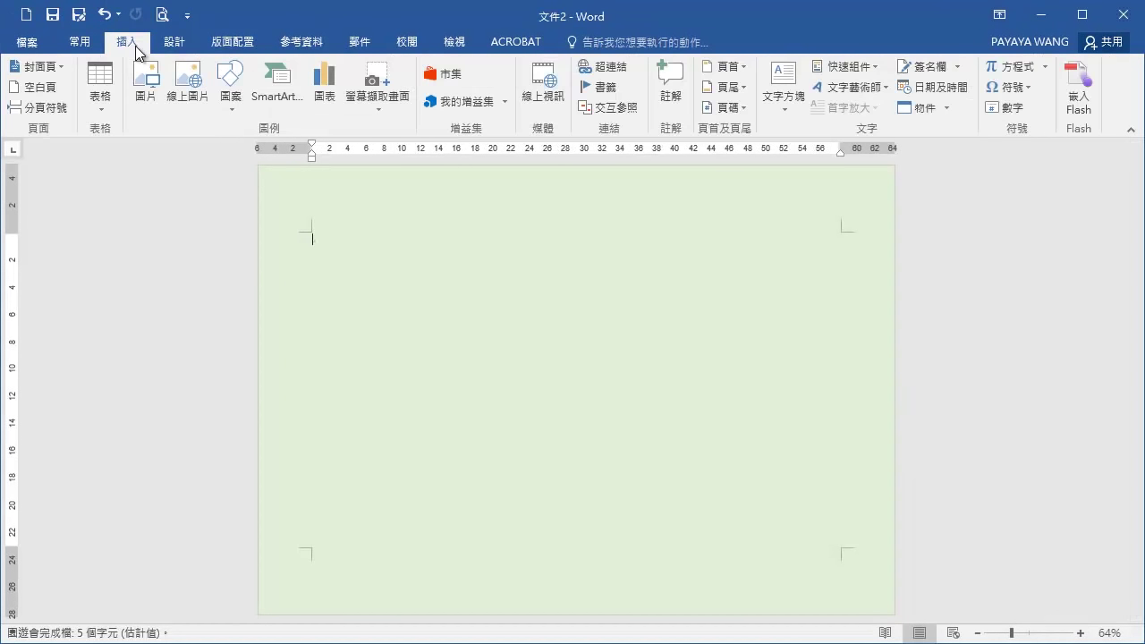
pyautogui.click(225, 102)
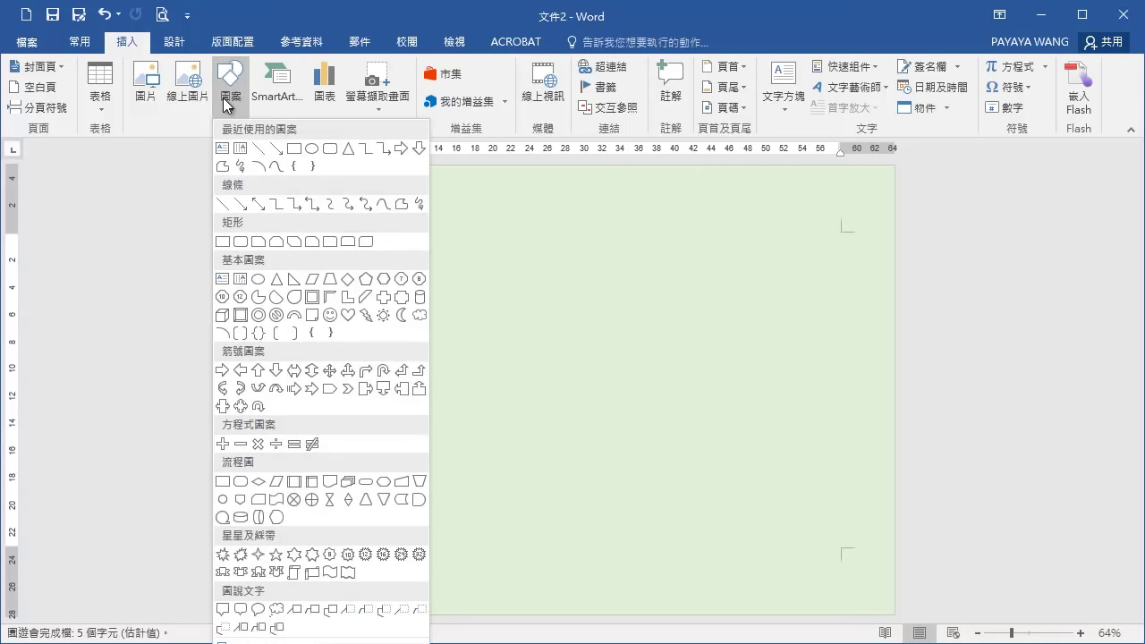
pyautogui.click(317, 151)
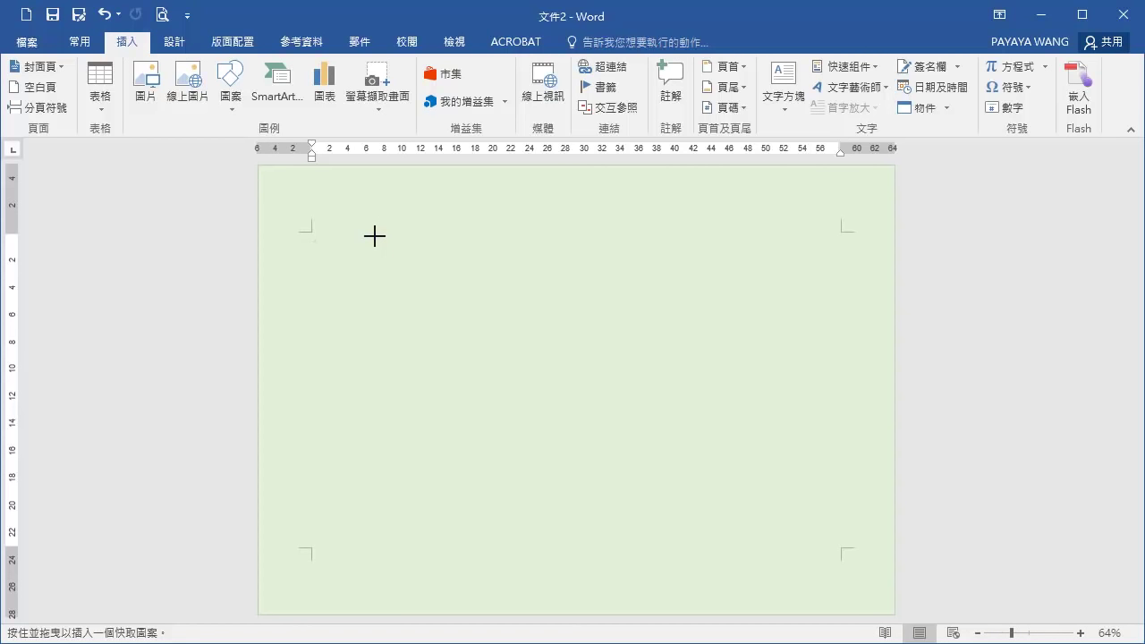
pyautogui.moveTo(374, 236); pyautogui.dragTo(646, 301)
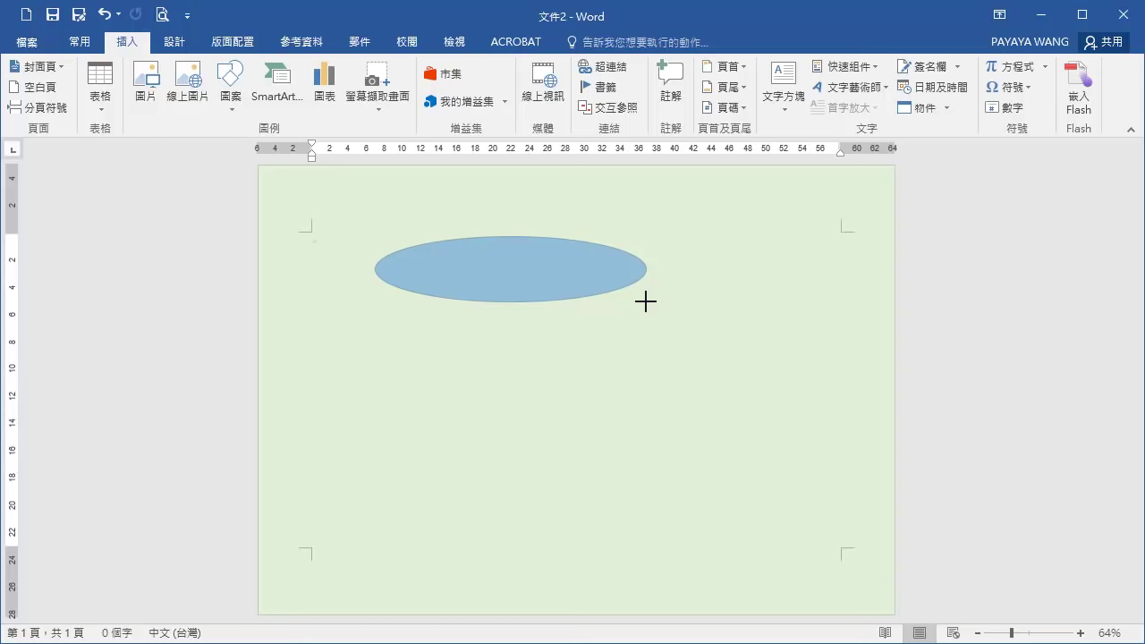
pyautogui.press('shift')
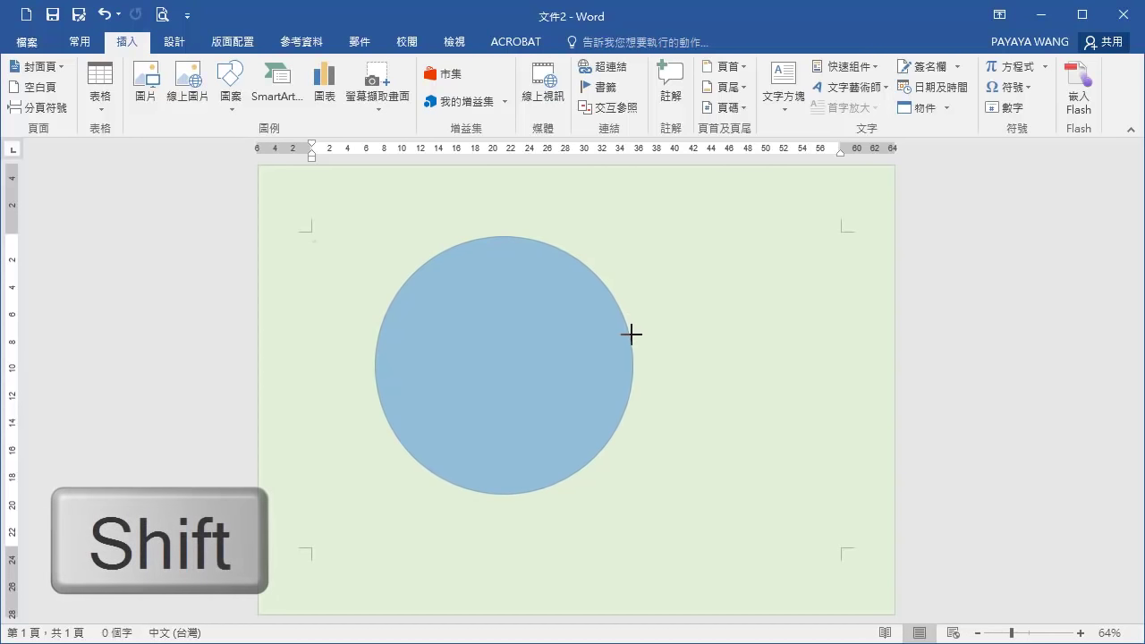
pyautogui.moveTo(646, 301)
pyautogui.mouseDown()
pyautogui.moveTo(747, 507)
pyautogui.moveTo(821, 592)
pyautogui.mouseUp()
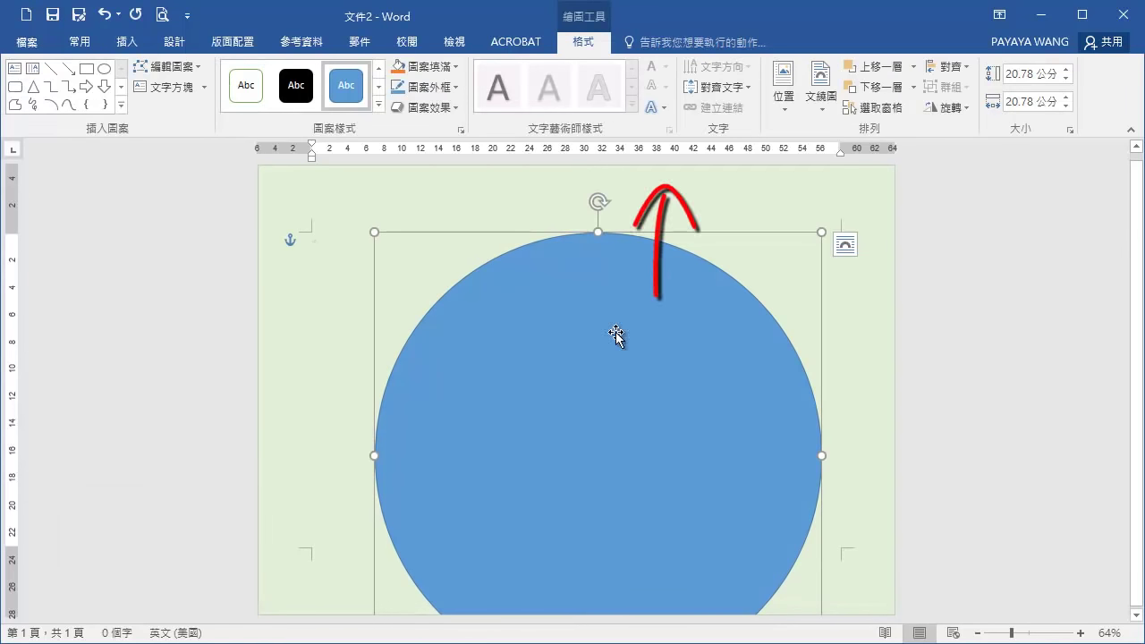
# Step: Set the circle In Front of Text, enlarge it to 24.9 cm, and shift it past the right edge
pyautogui.click(822, 110)
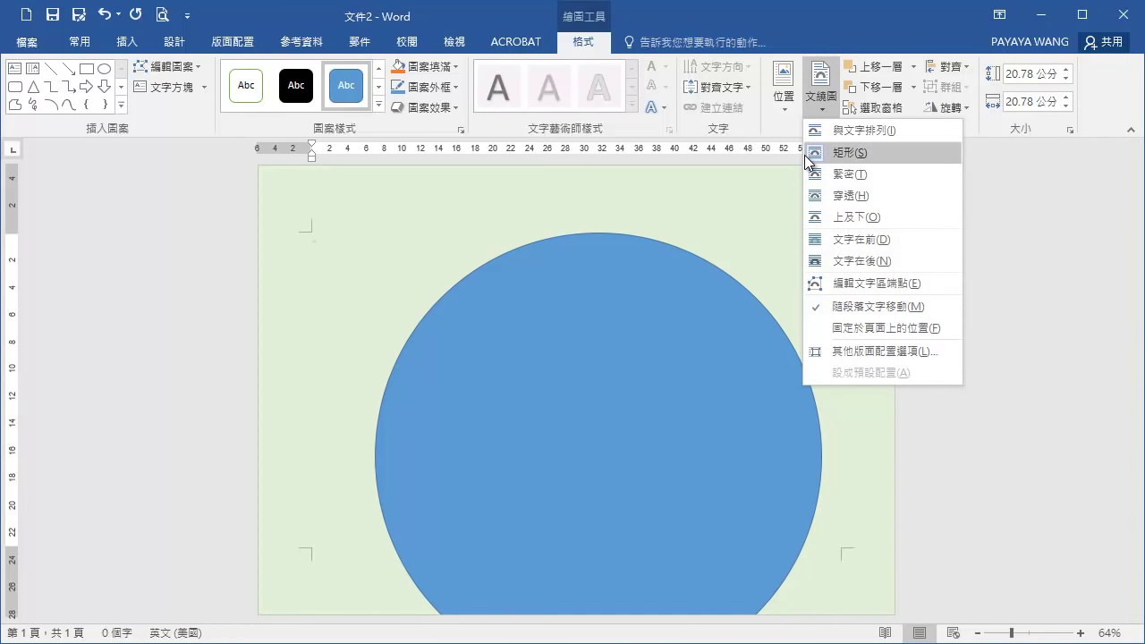
pyautogui.click(805, 155)
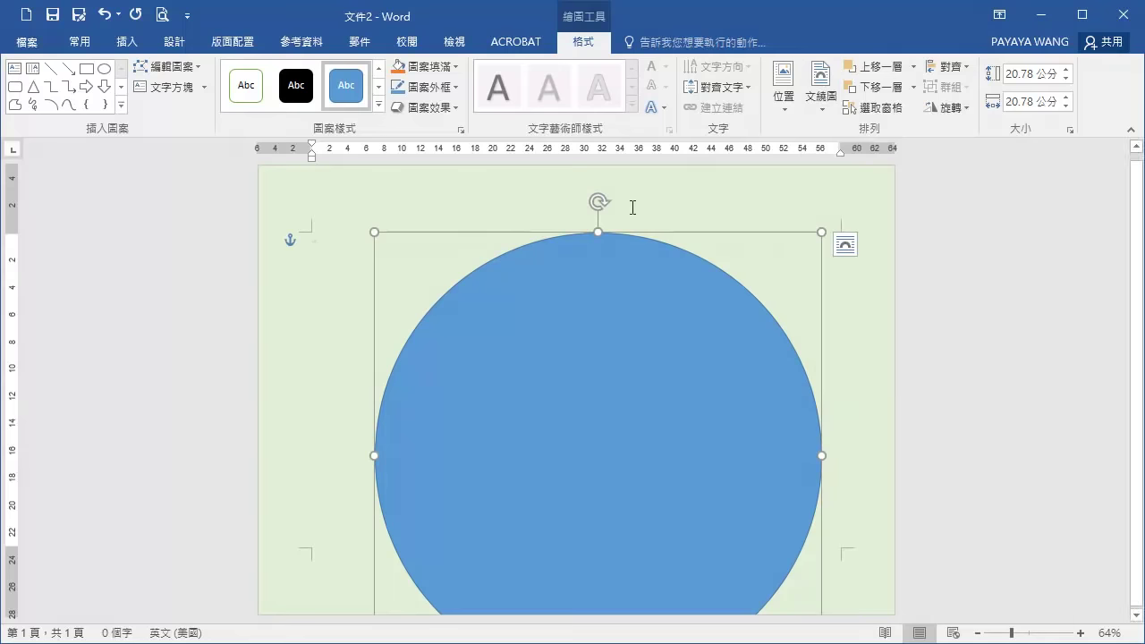
pyautogui.click(825, 112)
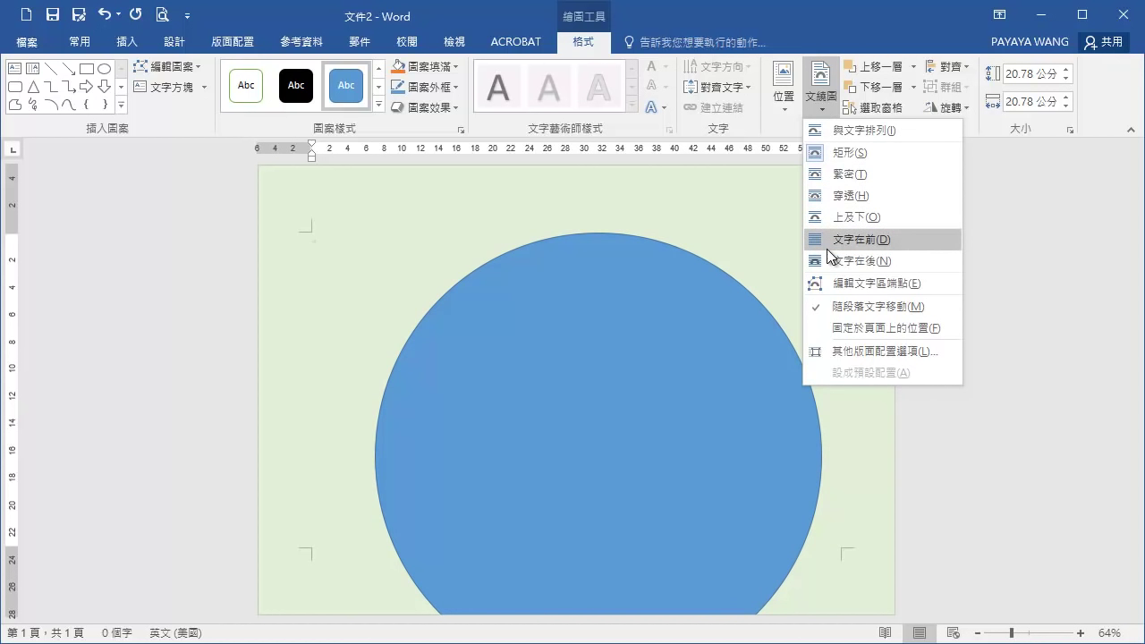
pyautogui.click(828, 257)
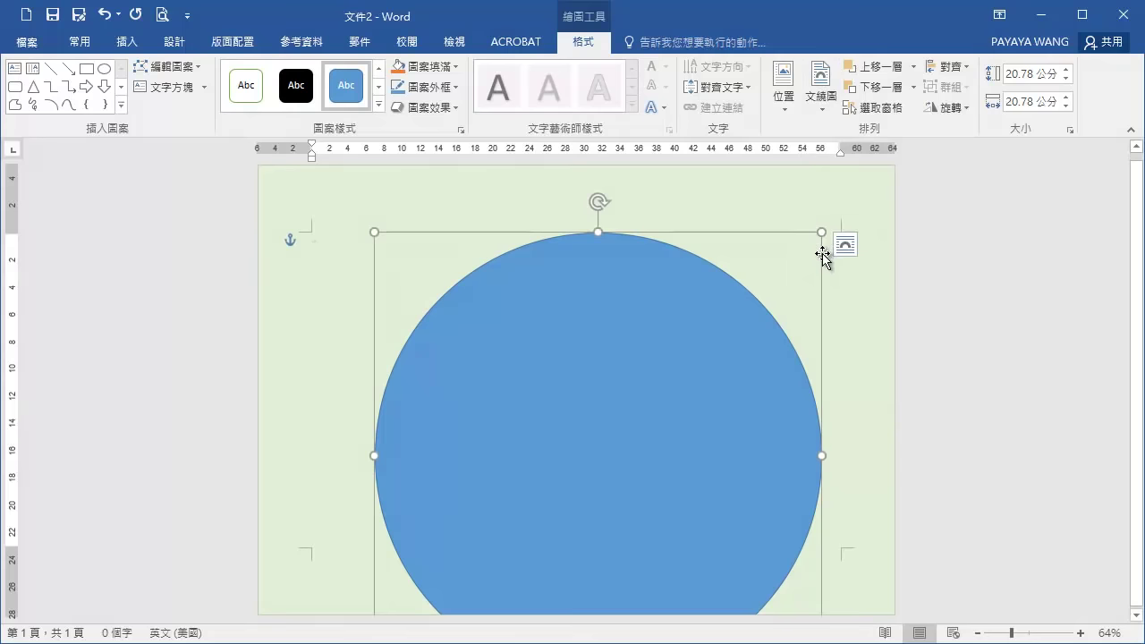
pyautogui.moveTo(657, 337); pyautogui.dragTo(669, 287)
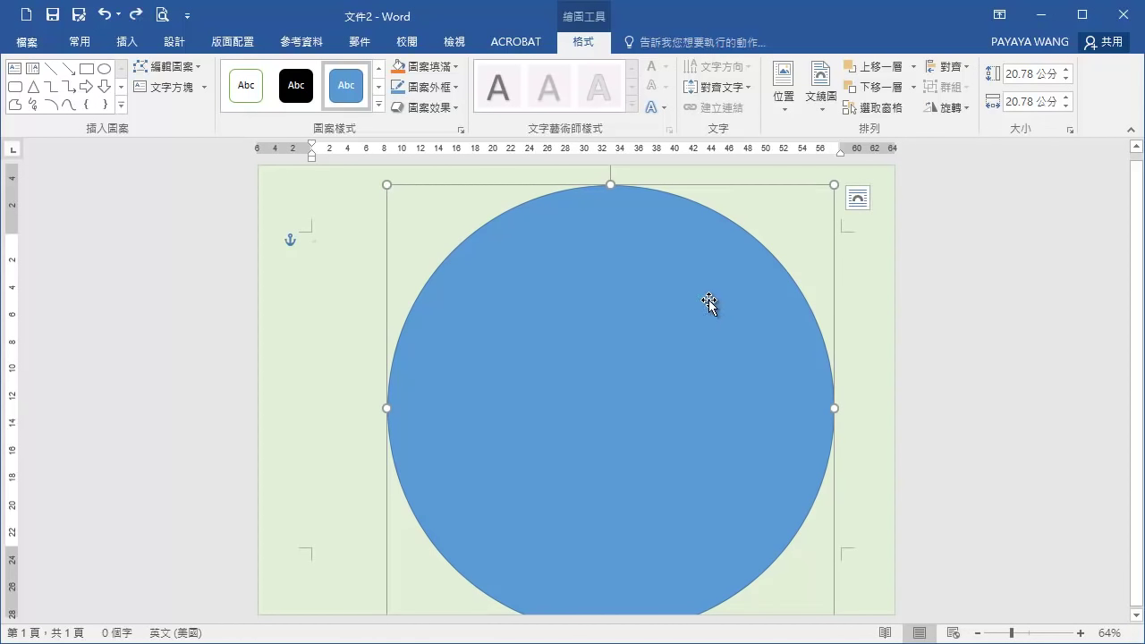
pyautogui.moveTo(707, 309); pyautogui.dragTo(694, 390)
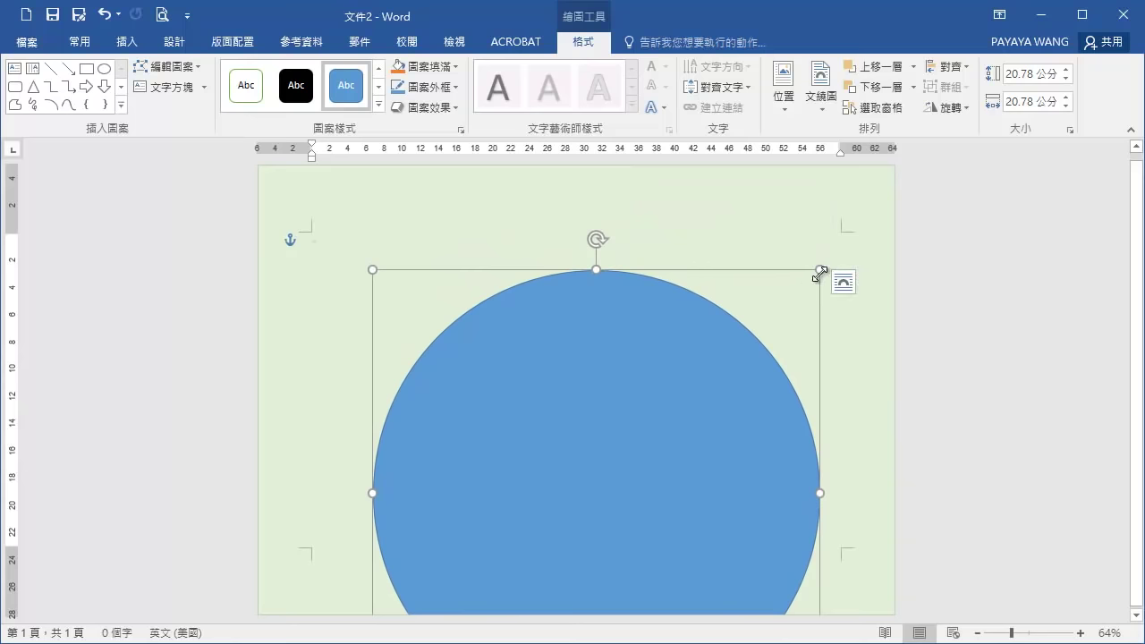
pyautogui.moveTo(820, 269); pyautogui.dragTo(904, 180)
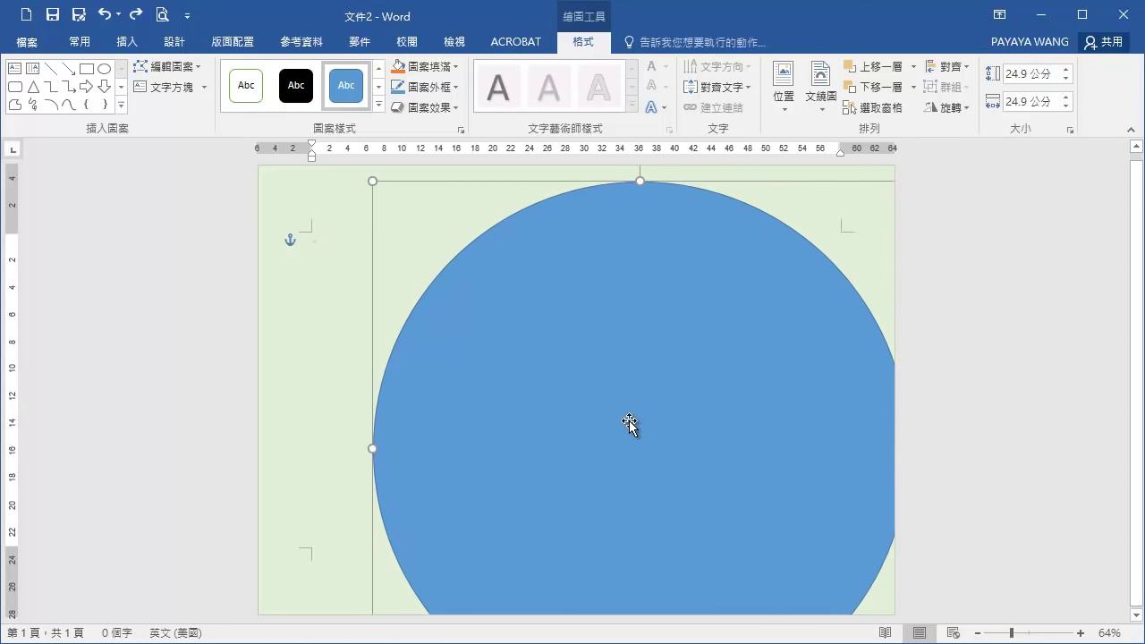
pyautogui.moveTo(626, 420); pyautogui.dragTo(642, 365)
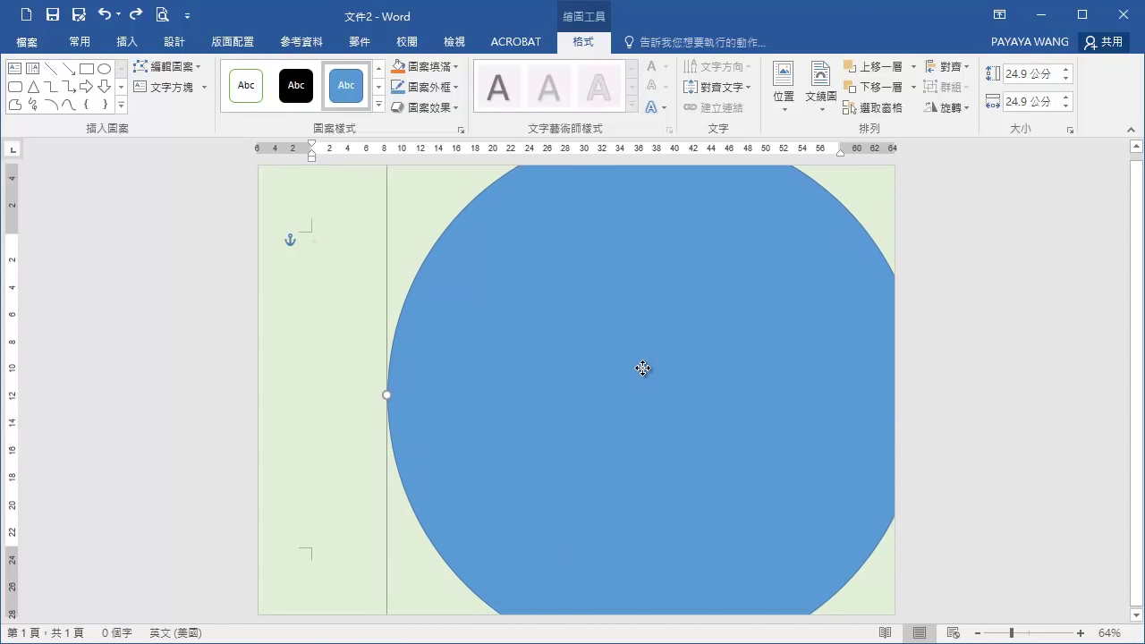
# Step: Remove the circle's outline and give it a pale green fill matching the page
pyautogui.click(454, 90)
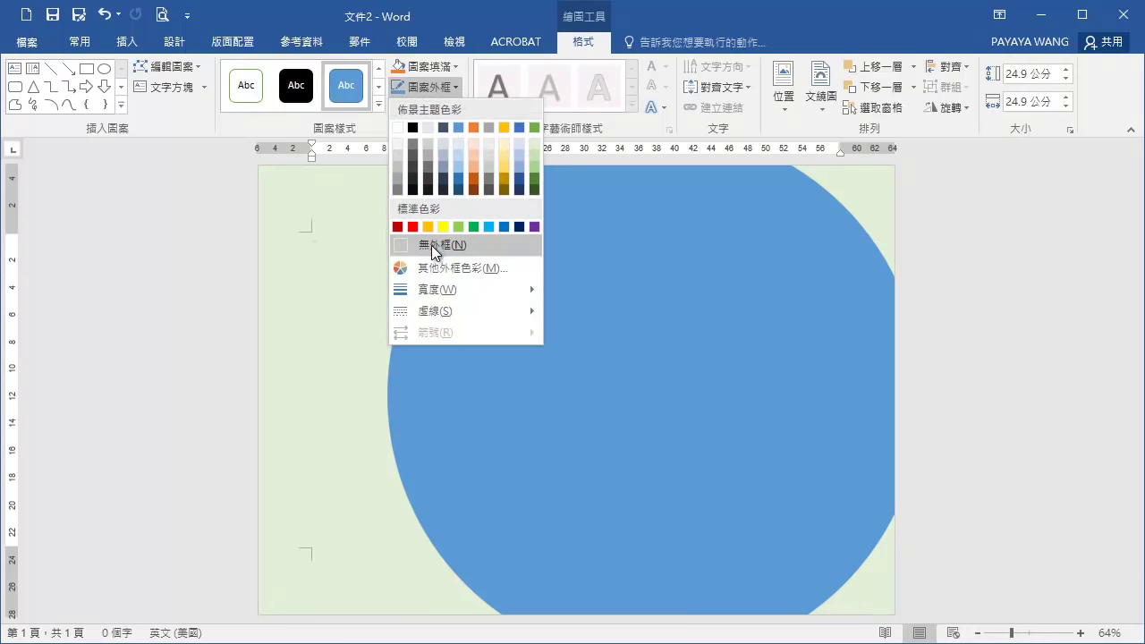
pyautogui.click(431, 245)
pyautogui.click(444, 69)
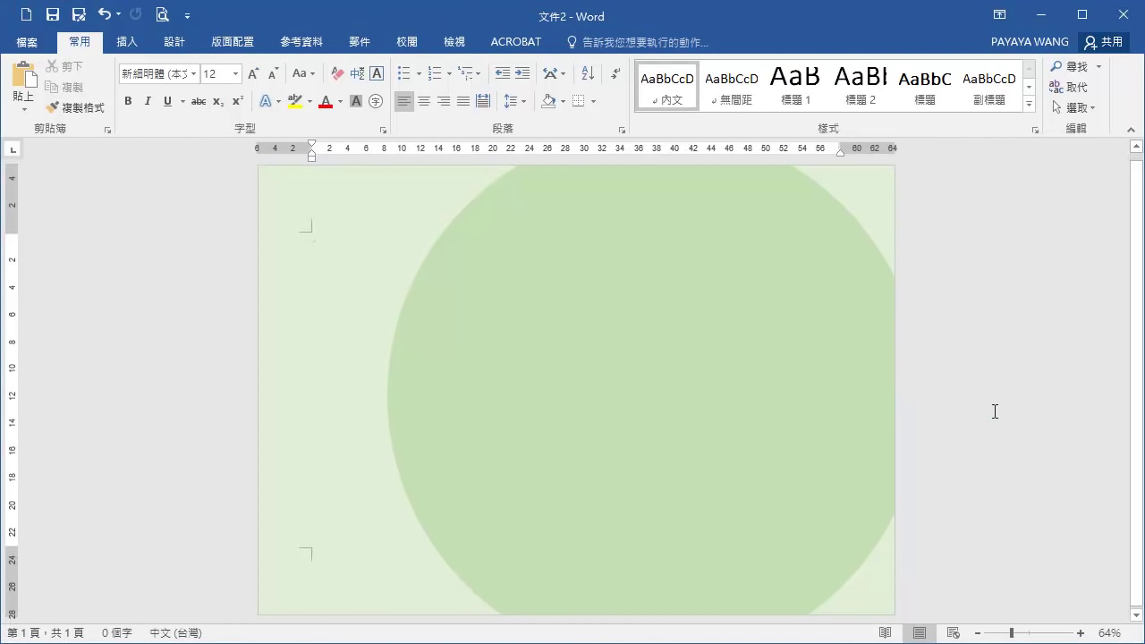
pyautogui.click(174, 45)
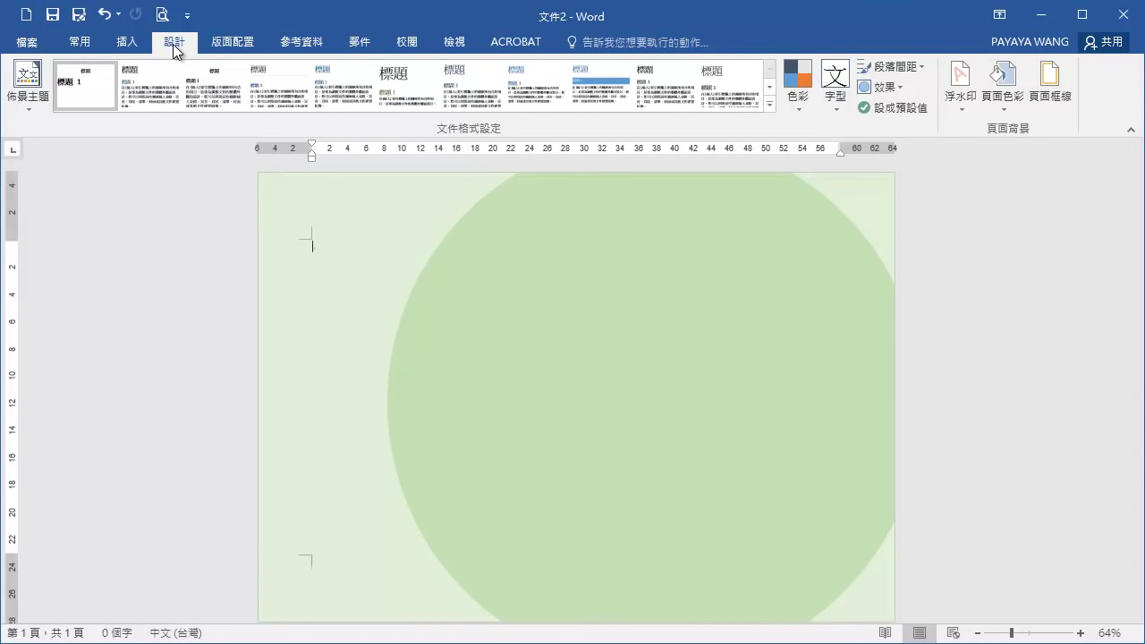
# Step: Open Page Borders and preview a dashed Box border for the whole document
pyautogui.click(221, 49)
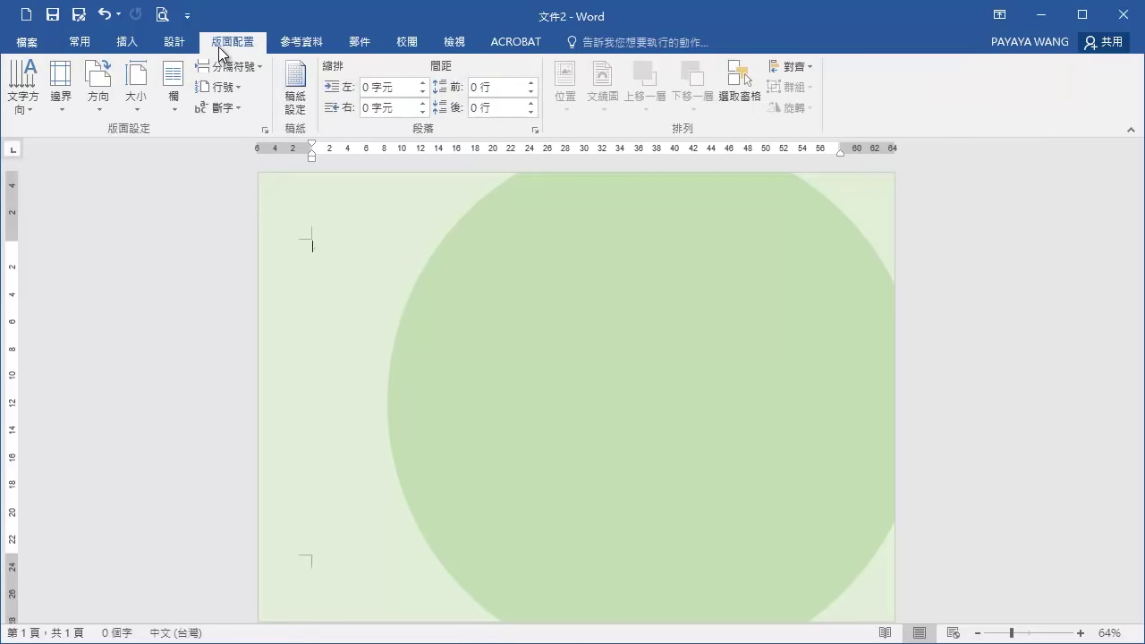
pyautogui.click(183, 50)
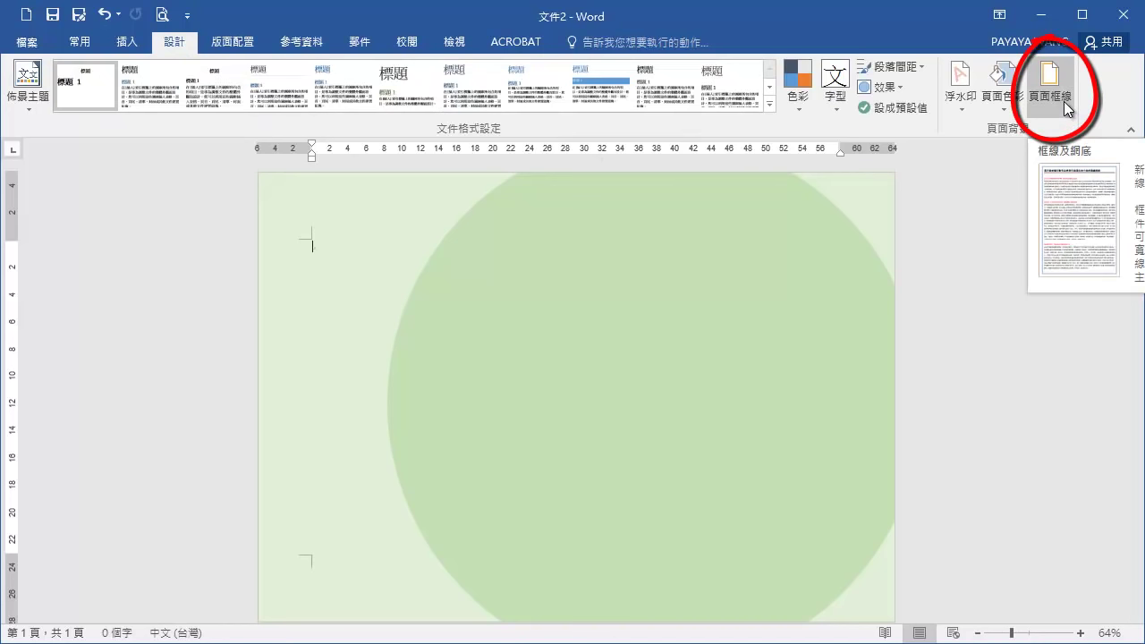
pyautogui.click(1051, 90)
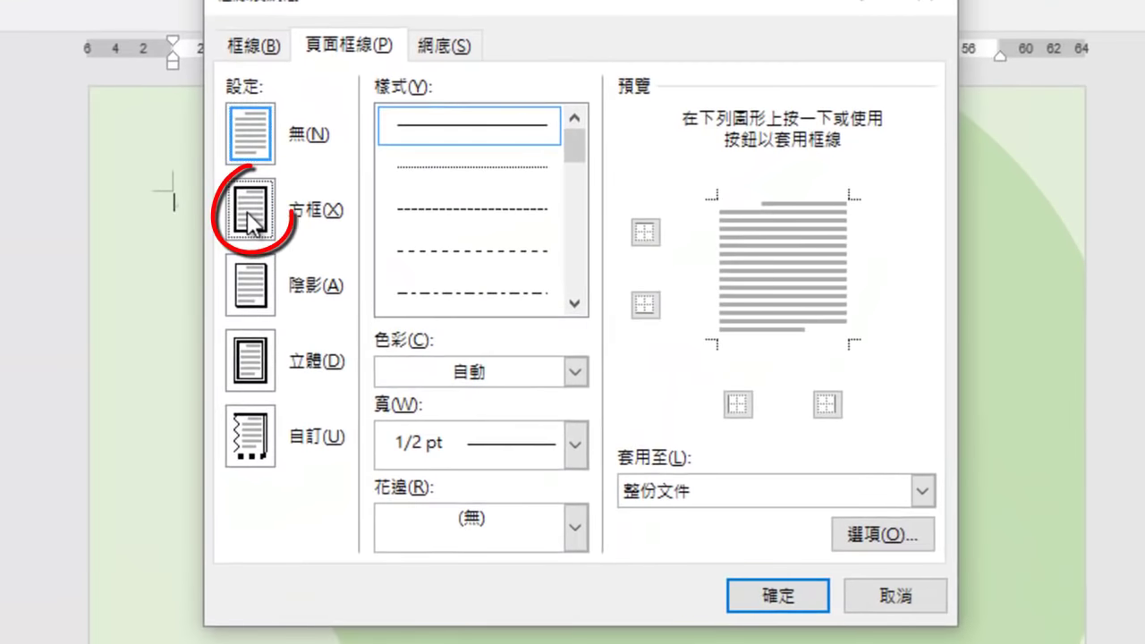
pyautogui.click(362, 255)
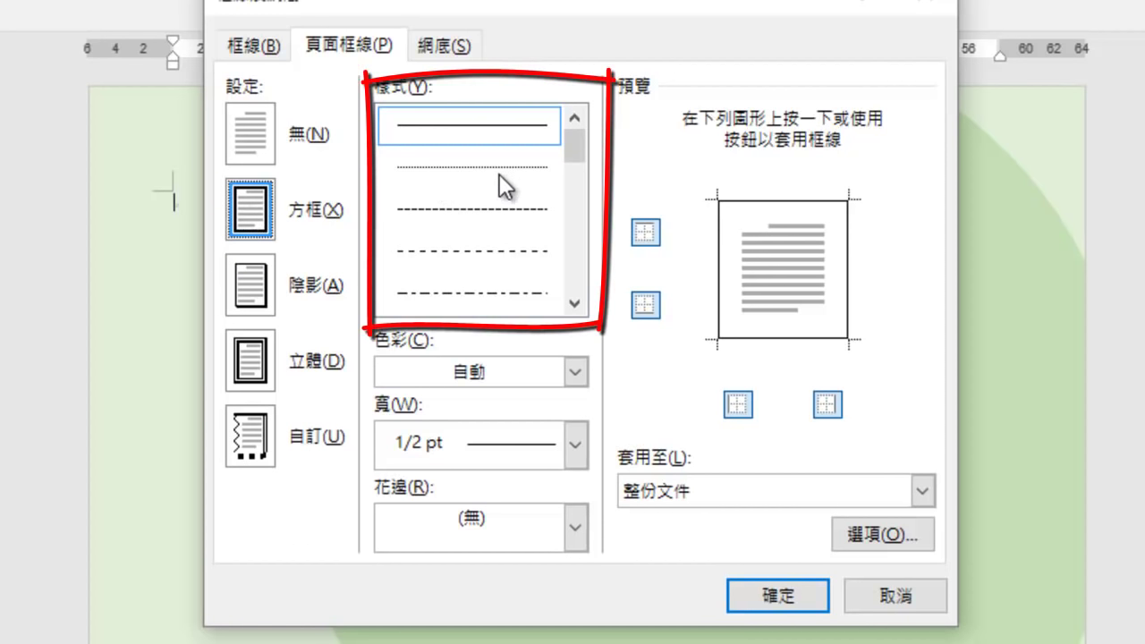
pyautogui.moveTo(577, 145)
pyautogui.mouseDown()
pyautogui.moveTo(576, 211)
pyautogui.moveTo(579, 148)
pyautogui.mouseUp()
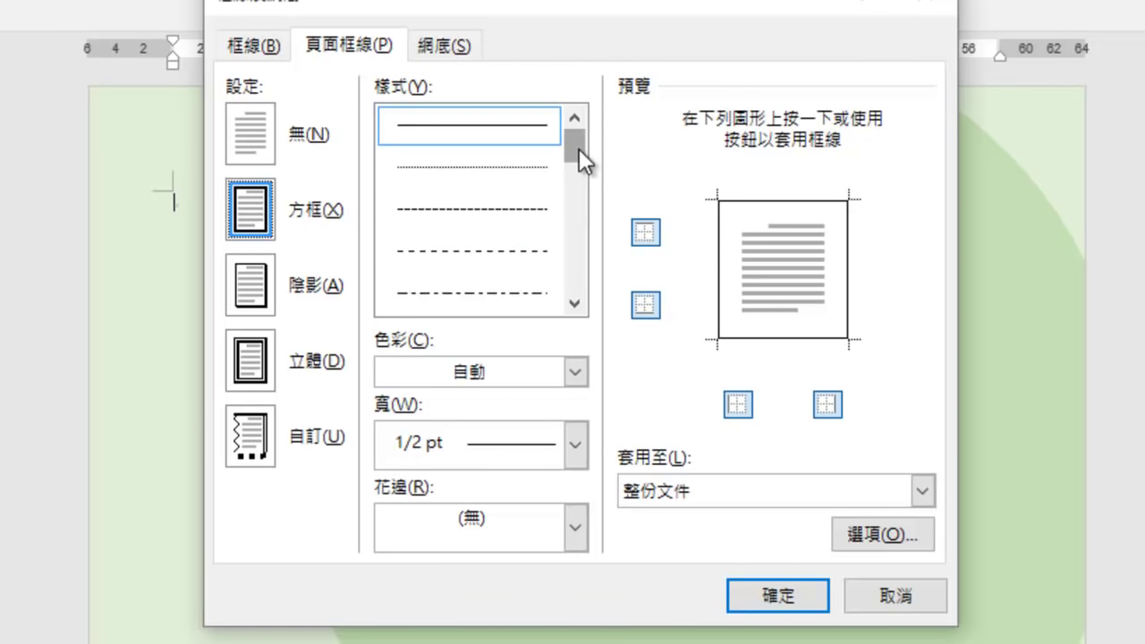
pyautogui.click(524, 208)
# Step: Make the dashed page border dark green, keeping 1/2 pt width and no art
pyautogui.press('Tab')
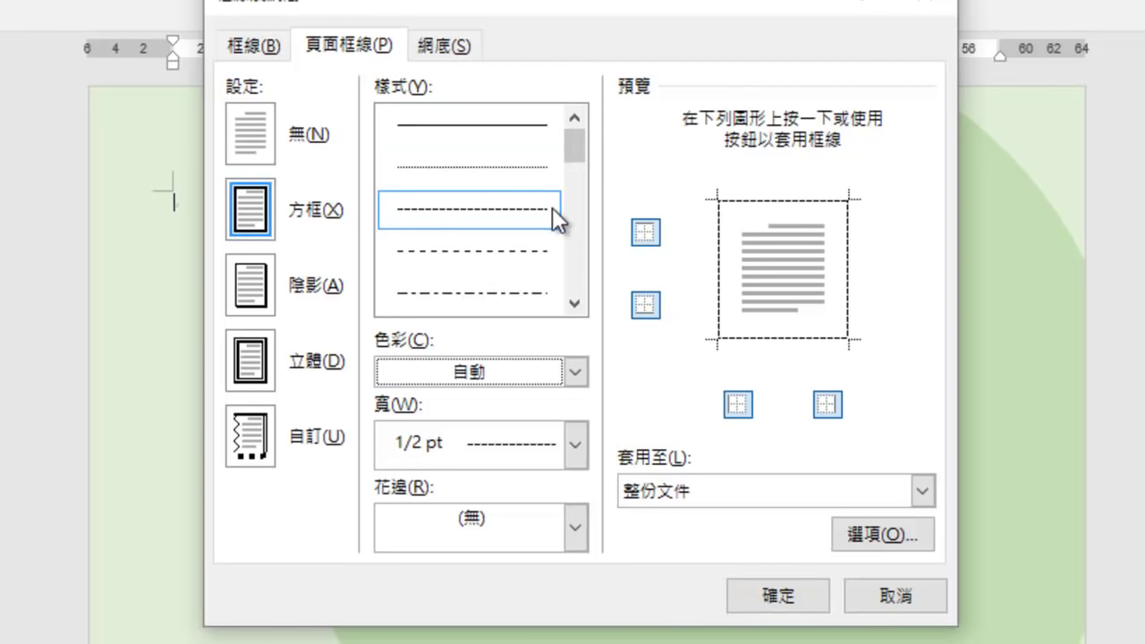
pyautogui.click(576, 372)
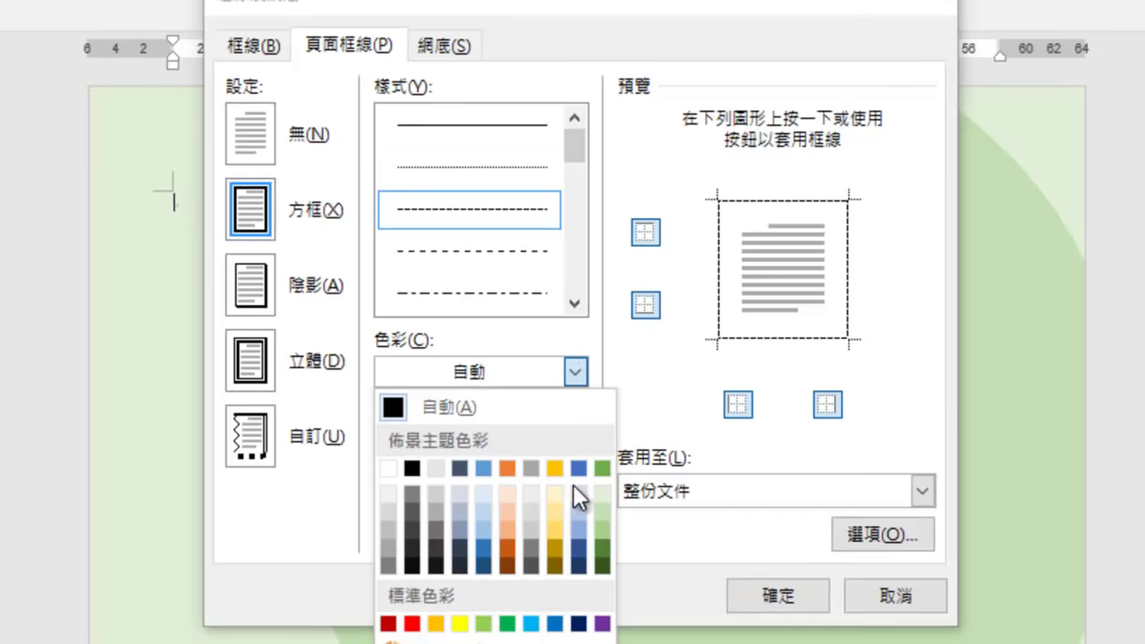
pyautogui.click(601, 547)
pyautogui.press('Tab')
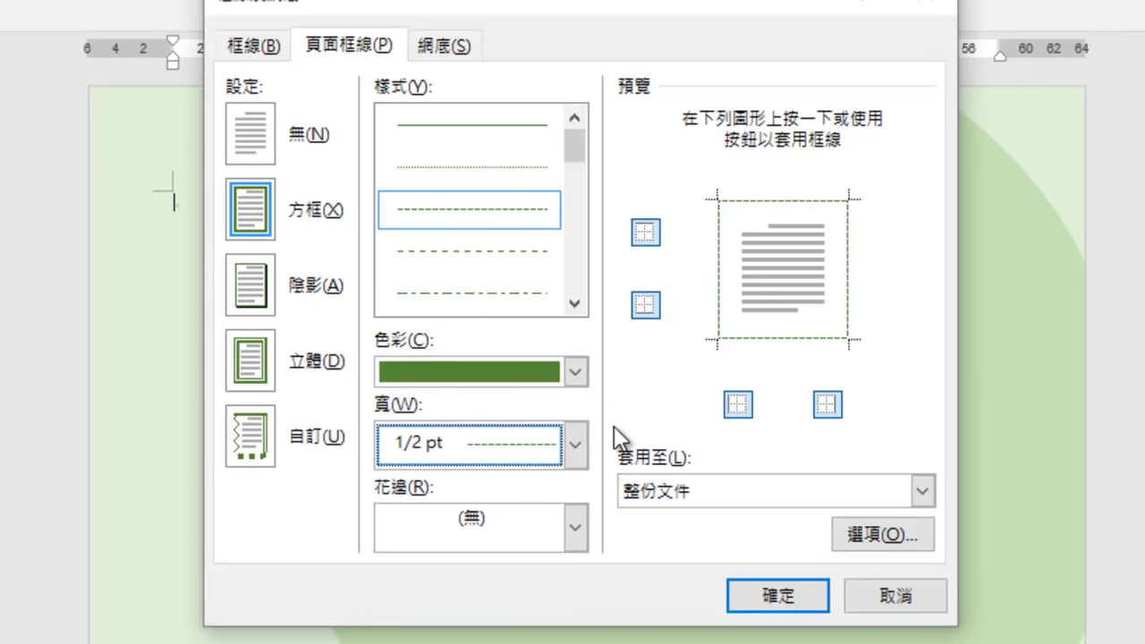
pyautogui.click(577, 443)
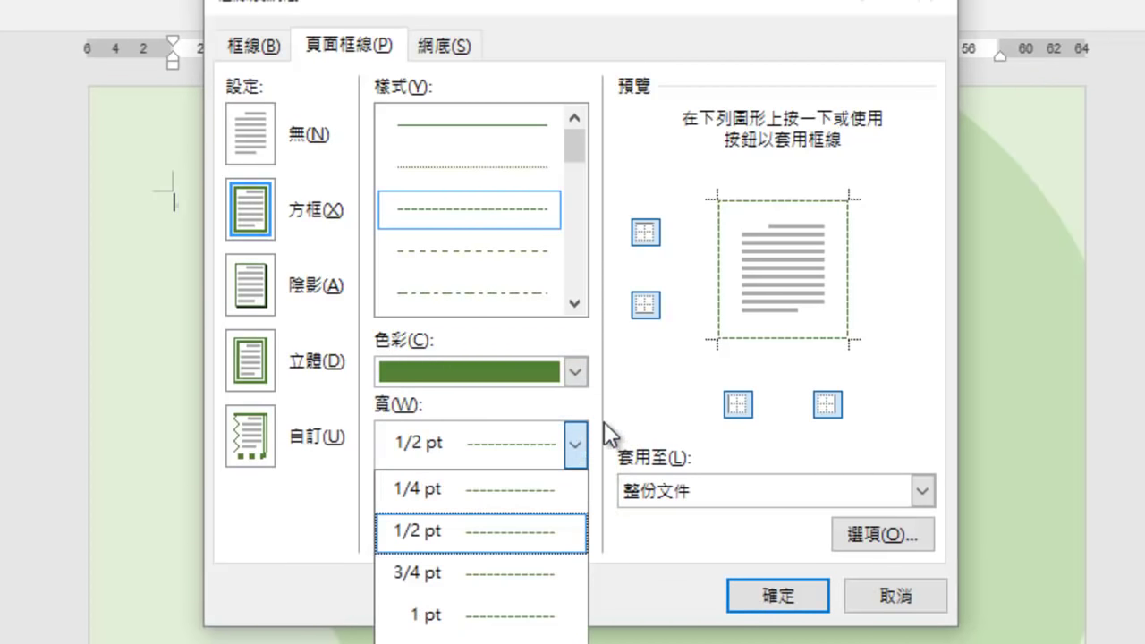
pyautogui.click(608, 421)
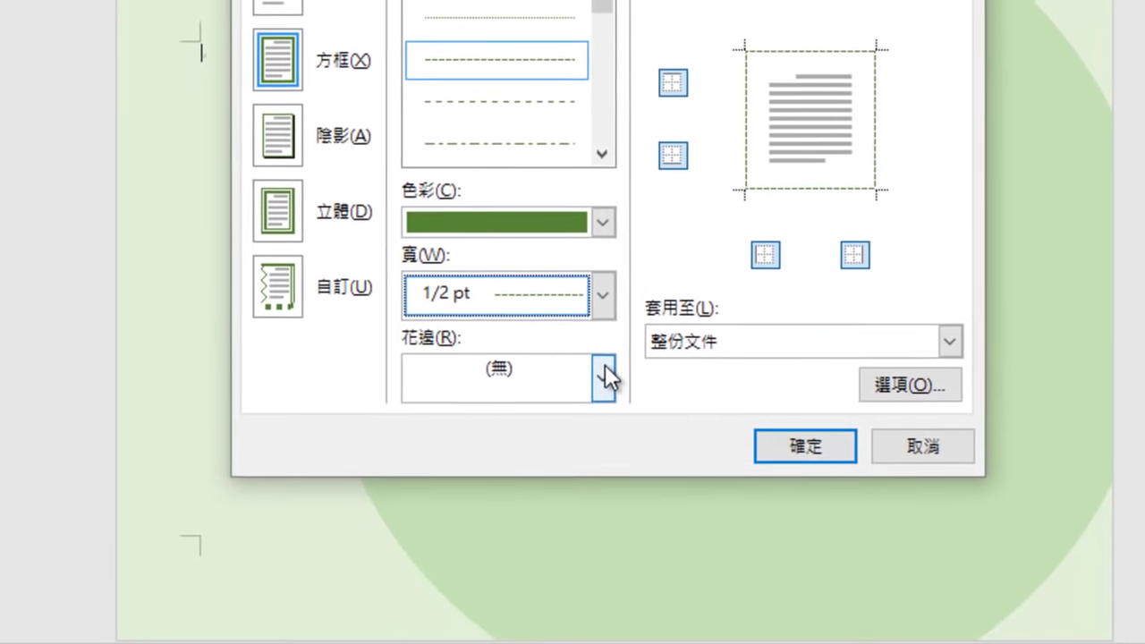
pyautogui.click(574, 528)
pyautogui.moveTo(604, 439); pyautogui.dragTo(604, 451)
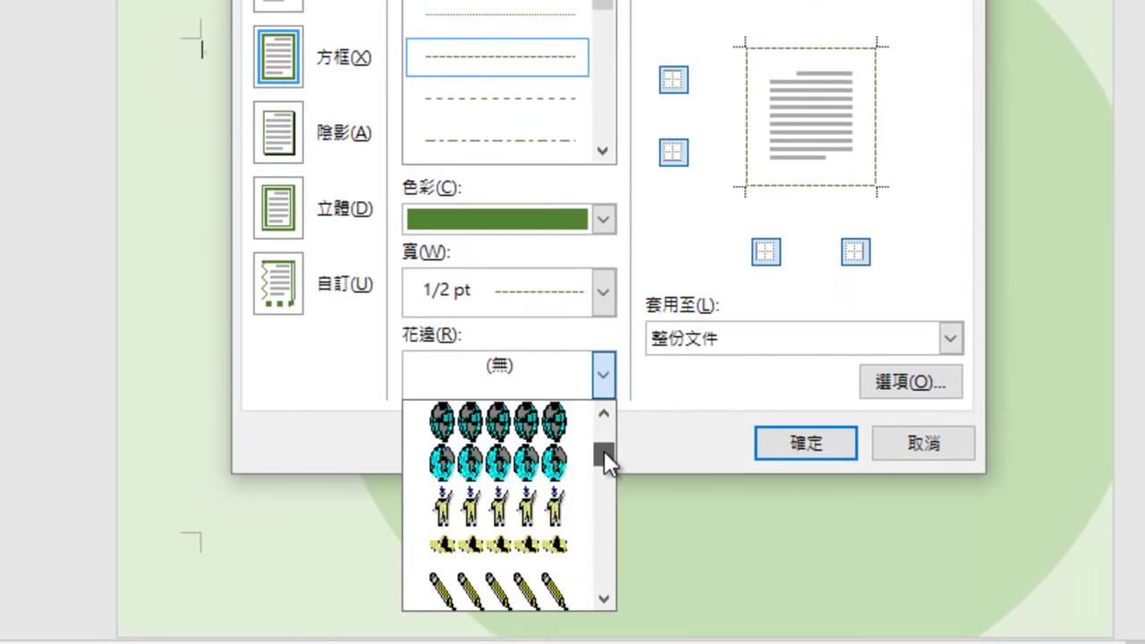
pyautogui.click(646, 269)
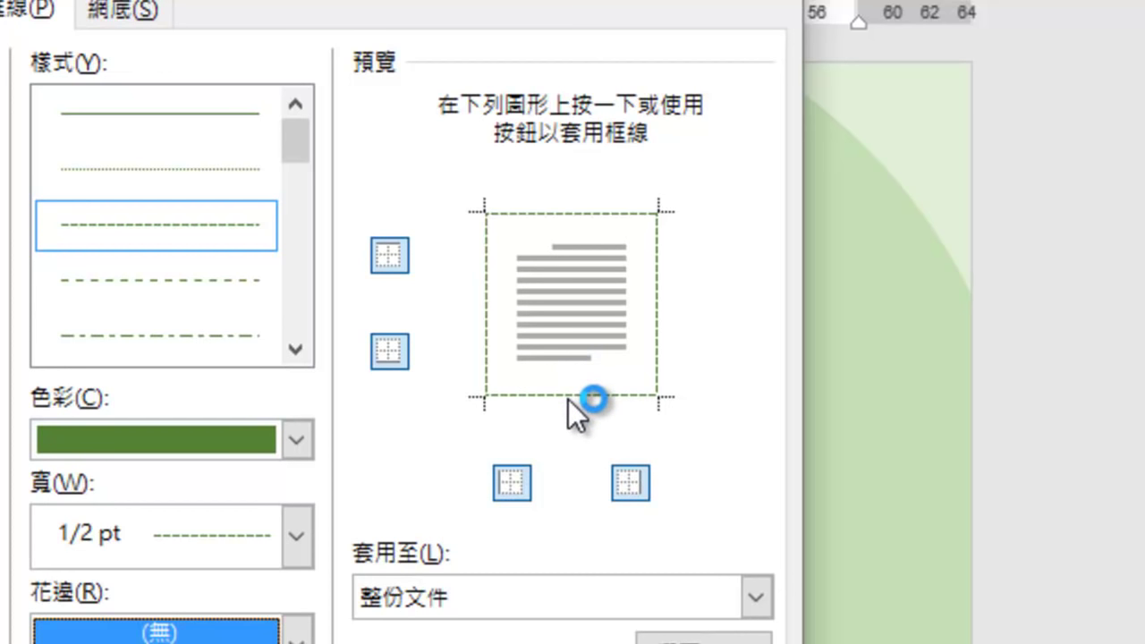
# Step: Toggle the border's top and bottom edges off and back on
pyautogui.click(568, 397)
pyautogui.click(585, 216)
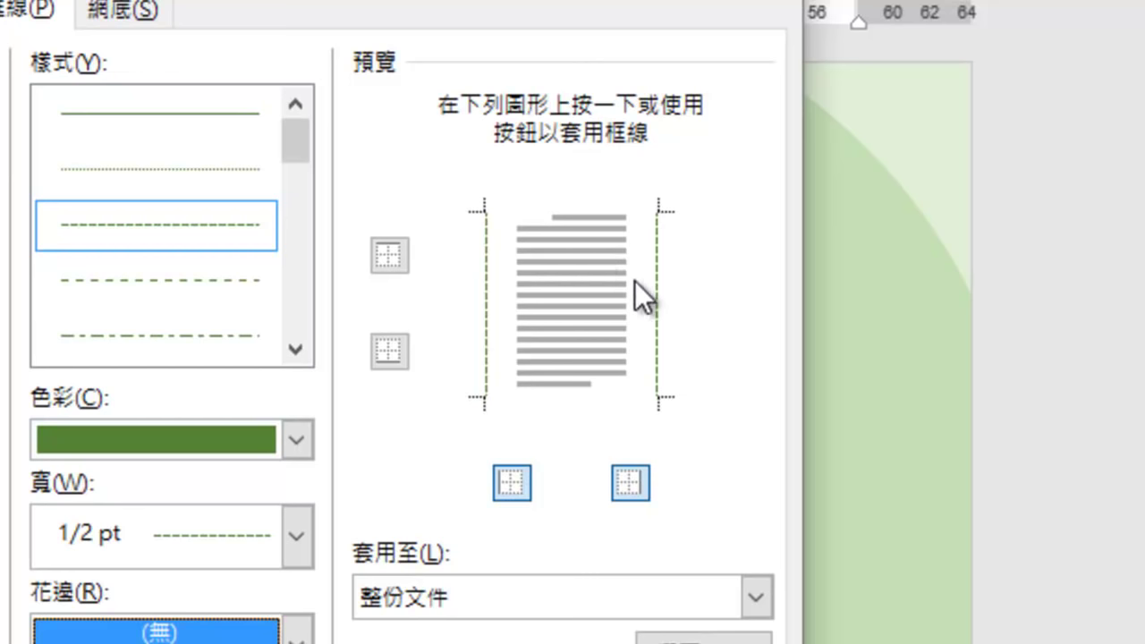
pyautogui.click(608, 215)
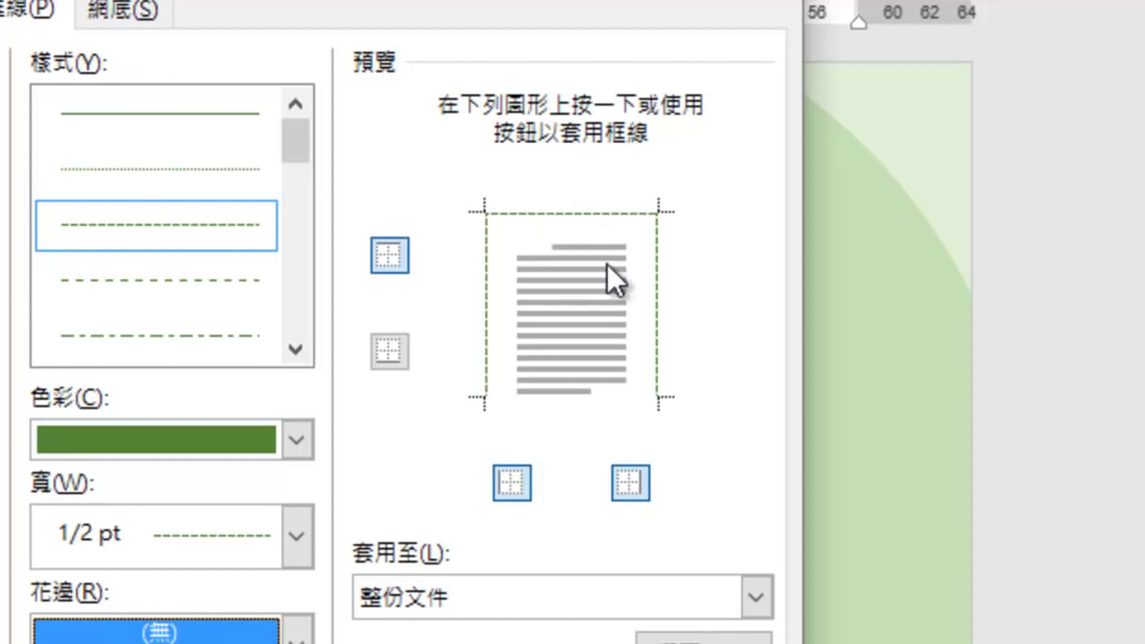
pyautogui.click(577, 392)
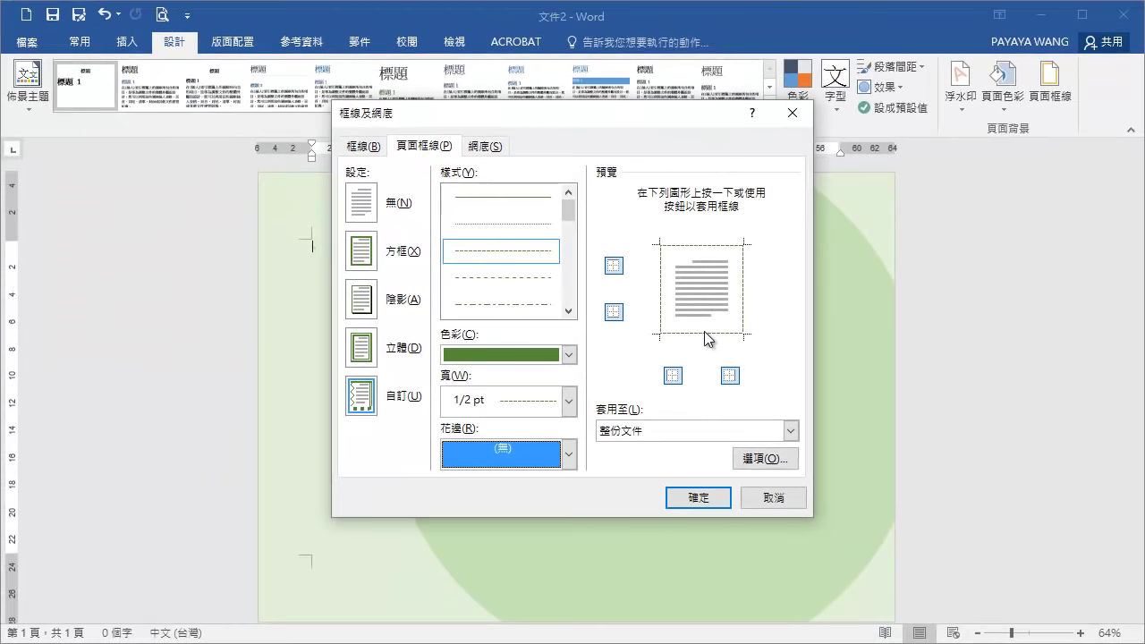
# Step: Apply the dark green dashed page border and insert the 小女孩 photo
pyautogui.click(687, 499)
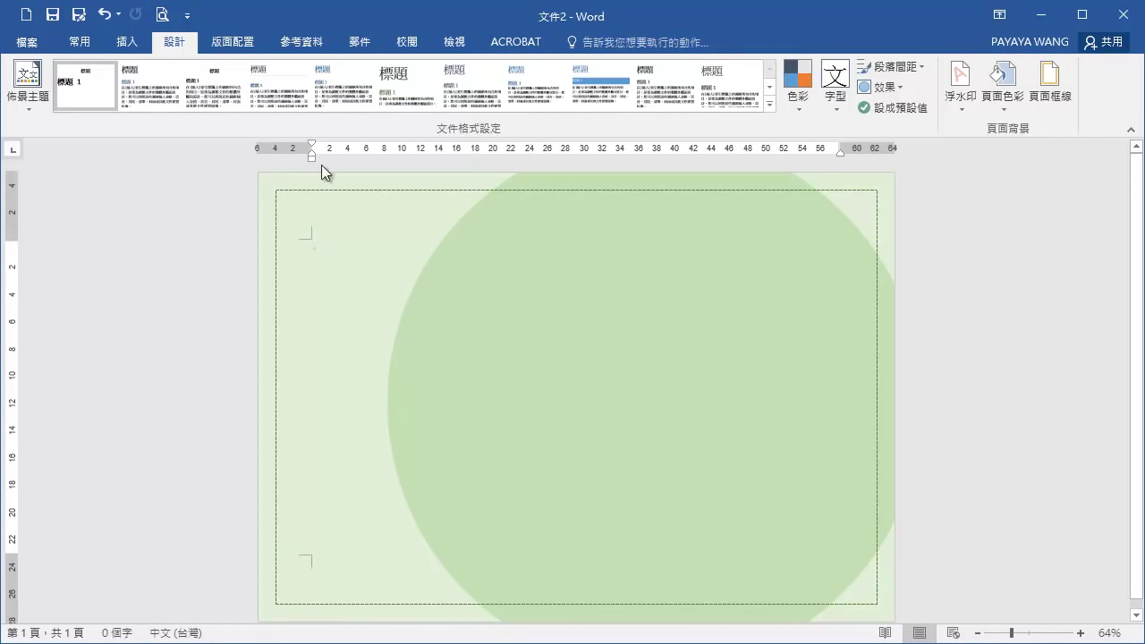
pyautogui.click(132, 45)
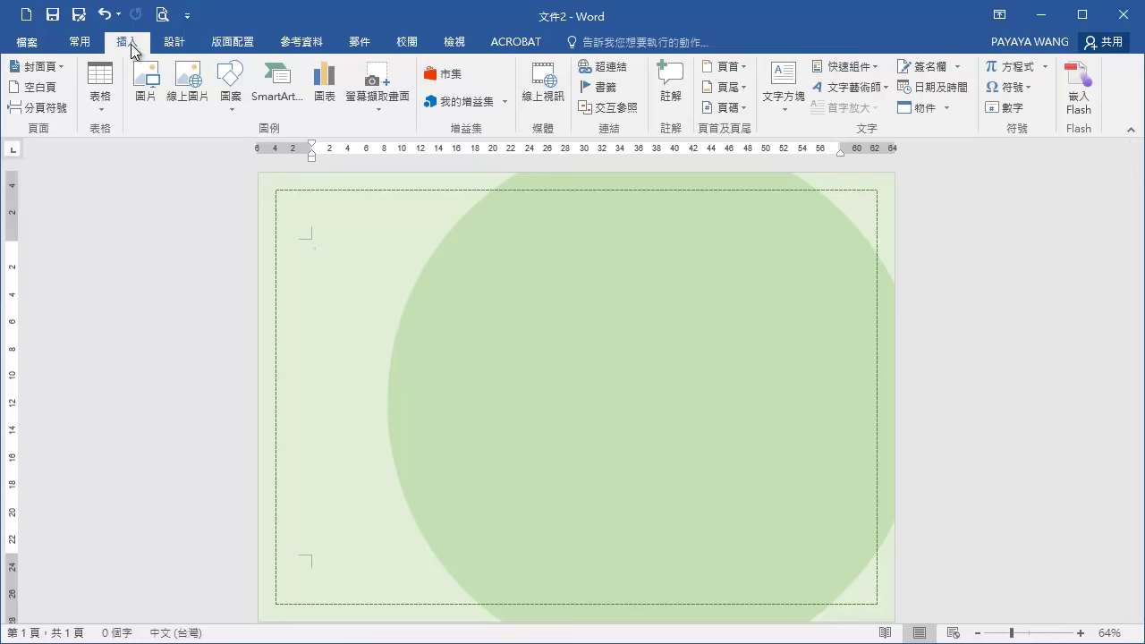
pyautogui.click(143, 91)
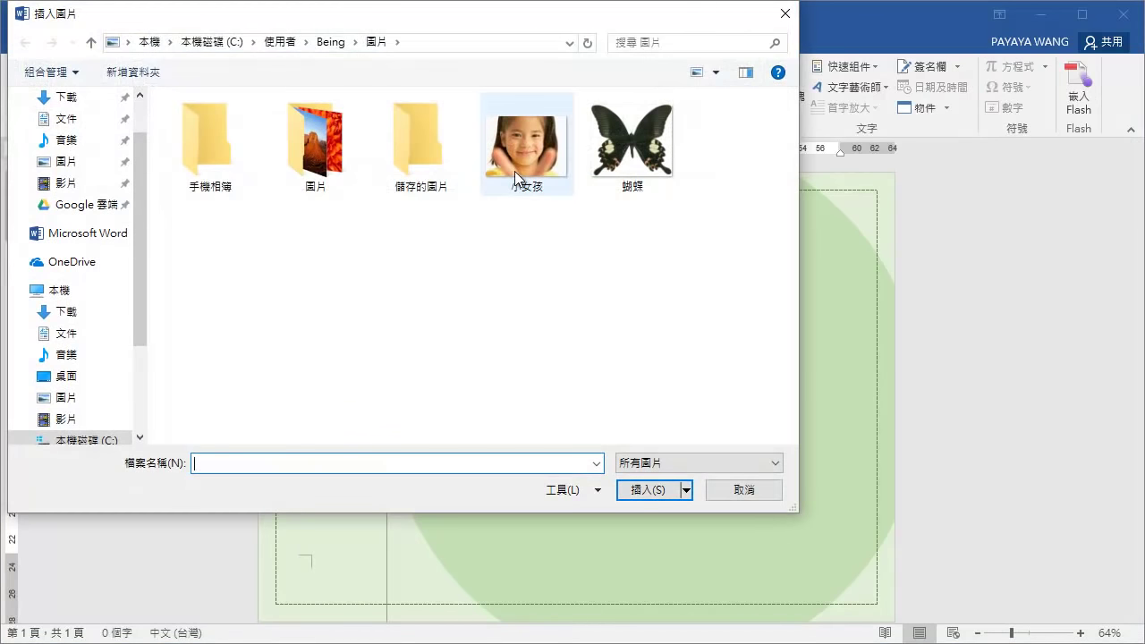
pyautogui.click(514, 171)
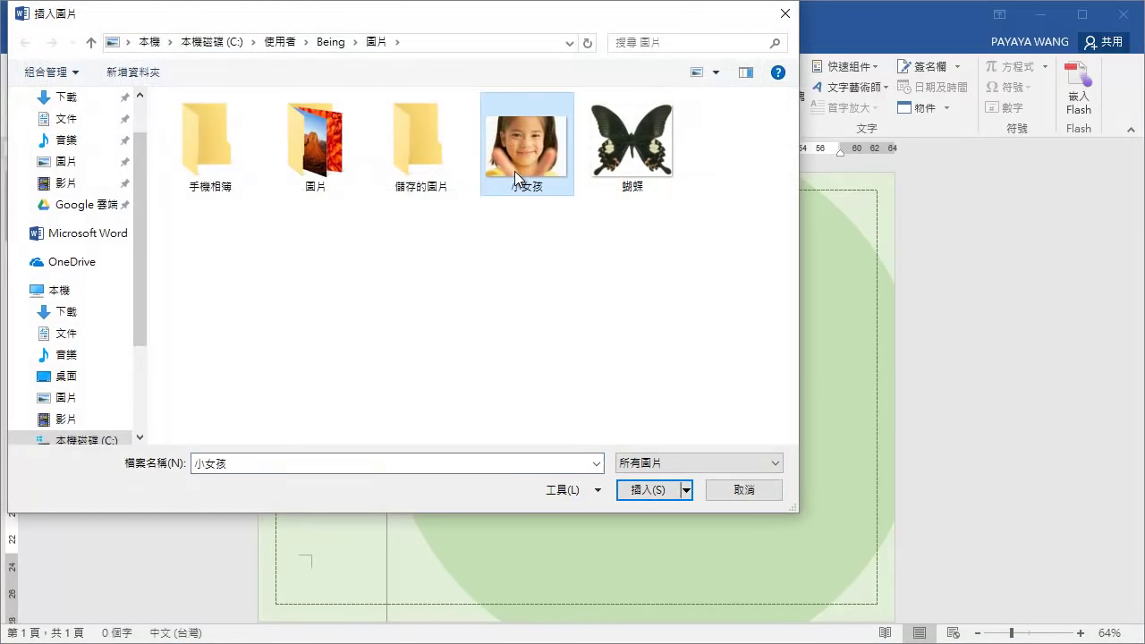
pyautogui.click(640, 492)
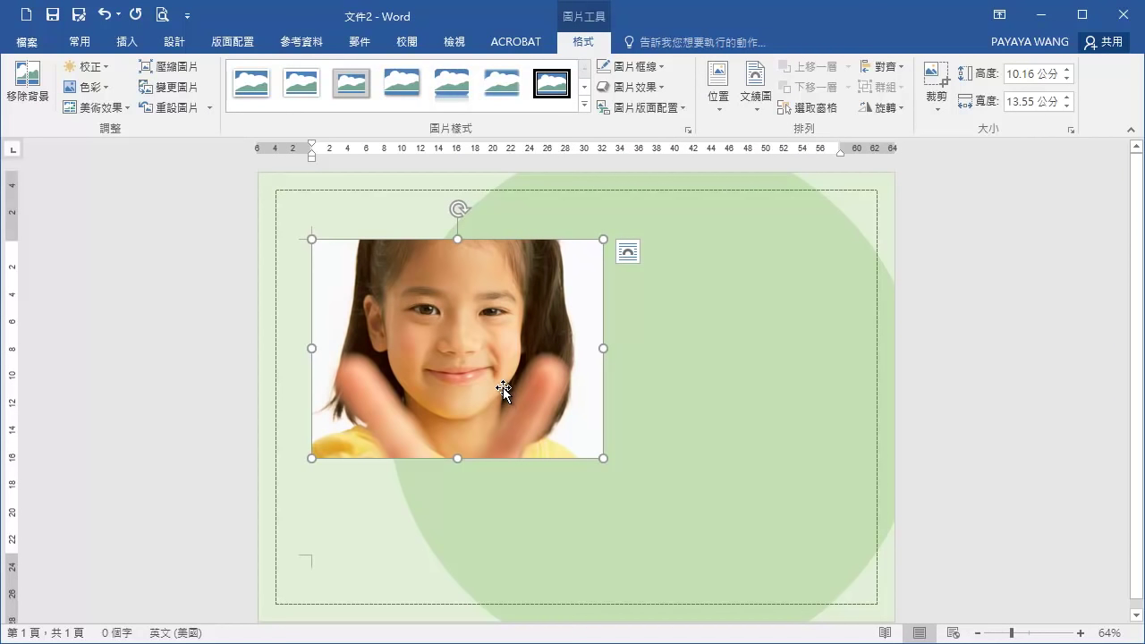
pyautogui.click(758, 109)
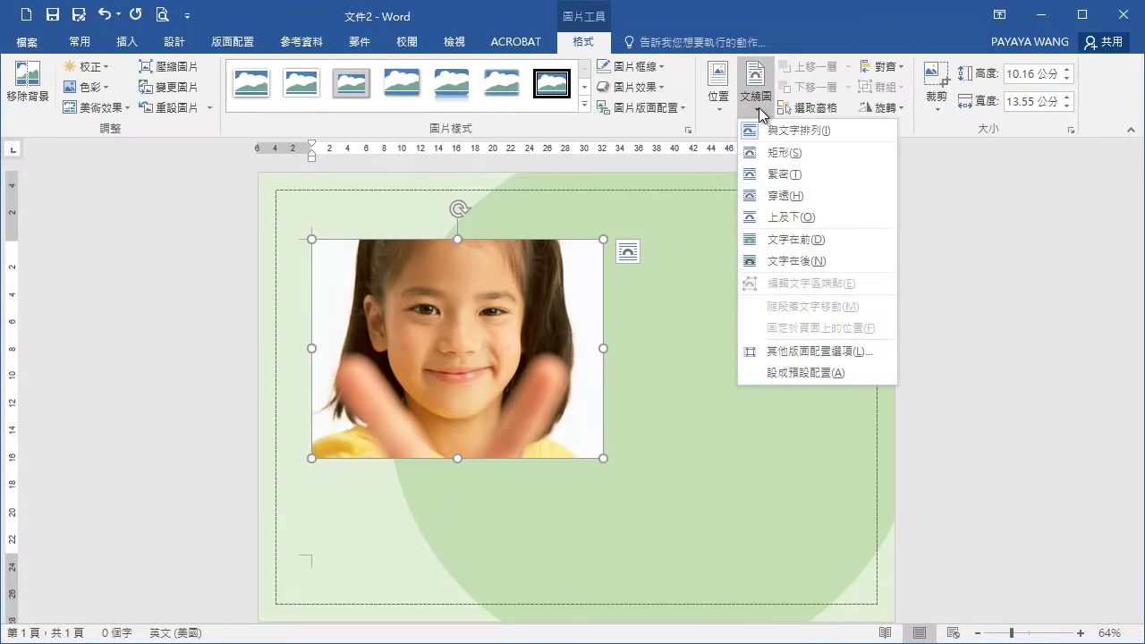
# Step: Float the 小女孩 photo in front of text, nudge it up, and crop it to an oval
pyautogui.click(770, 240)
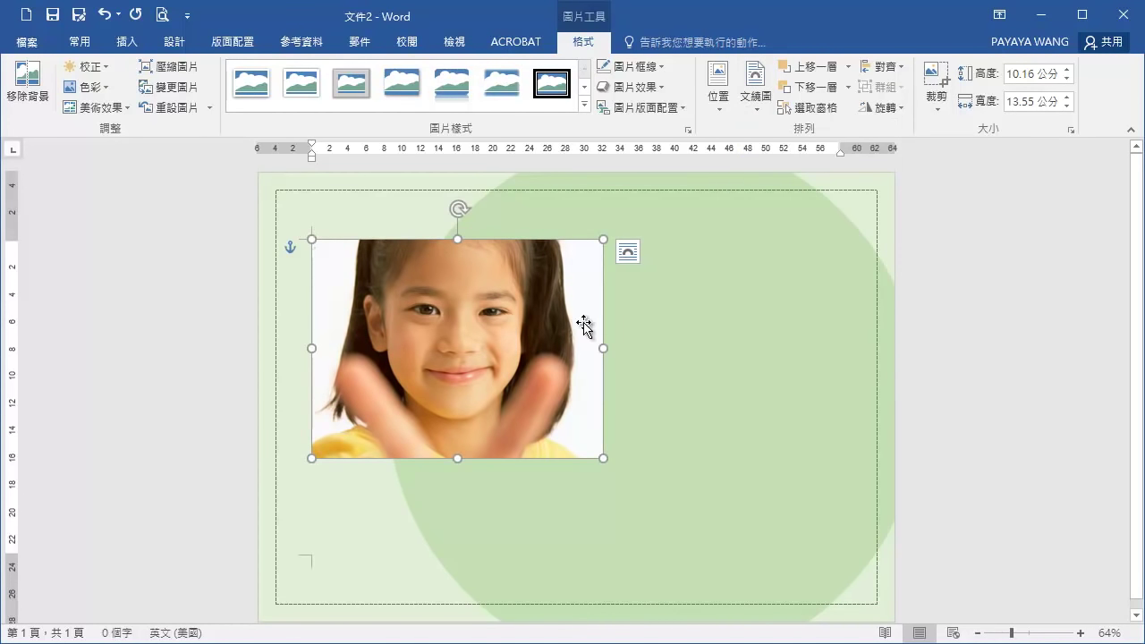
pyautogui.moveTo(524, 327); pyautogui.dragTo(530, 300)
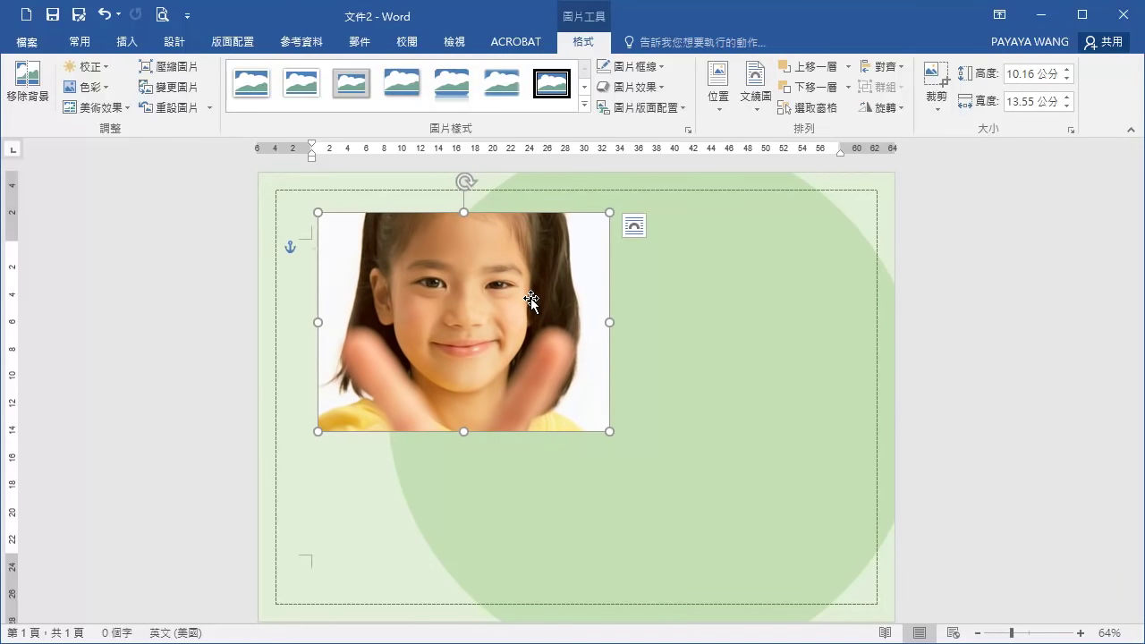
pyautogui.click(939, 113)
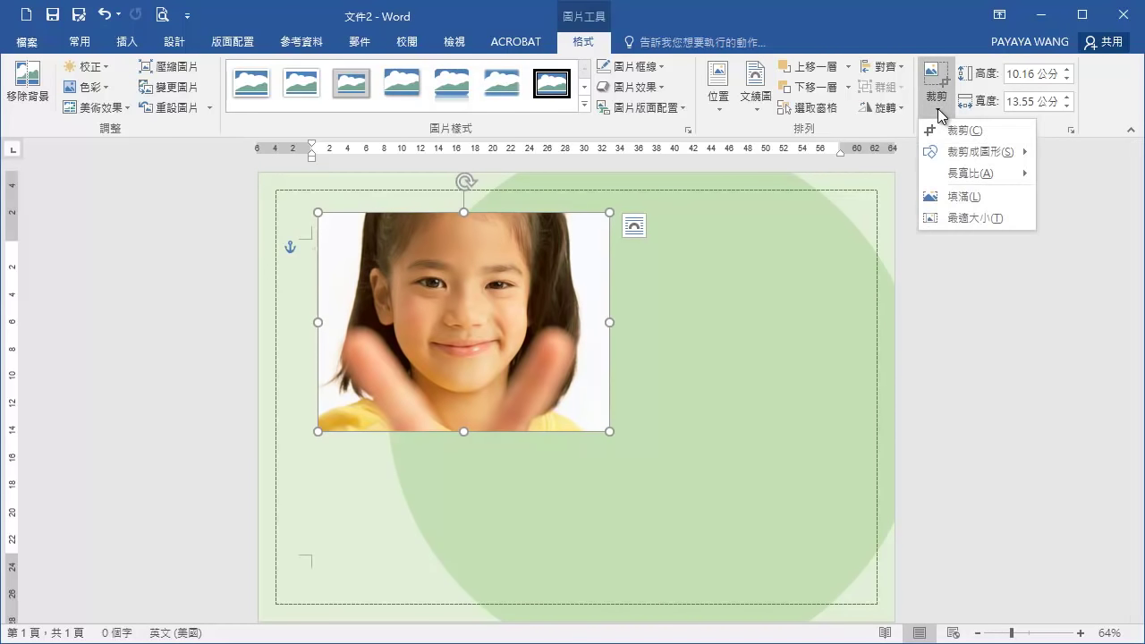
pyautogui.moveTo(936, 157)
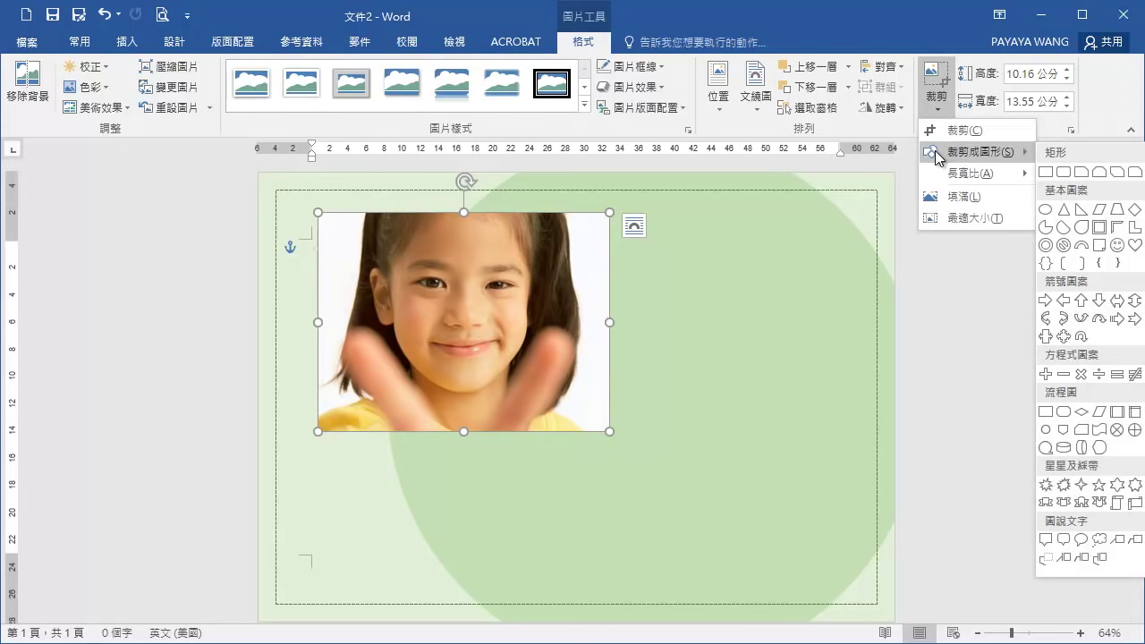
pyautogui.click(1045, 209)
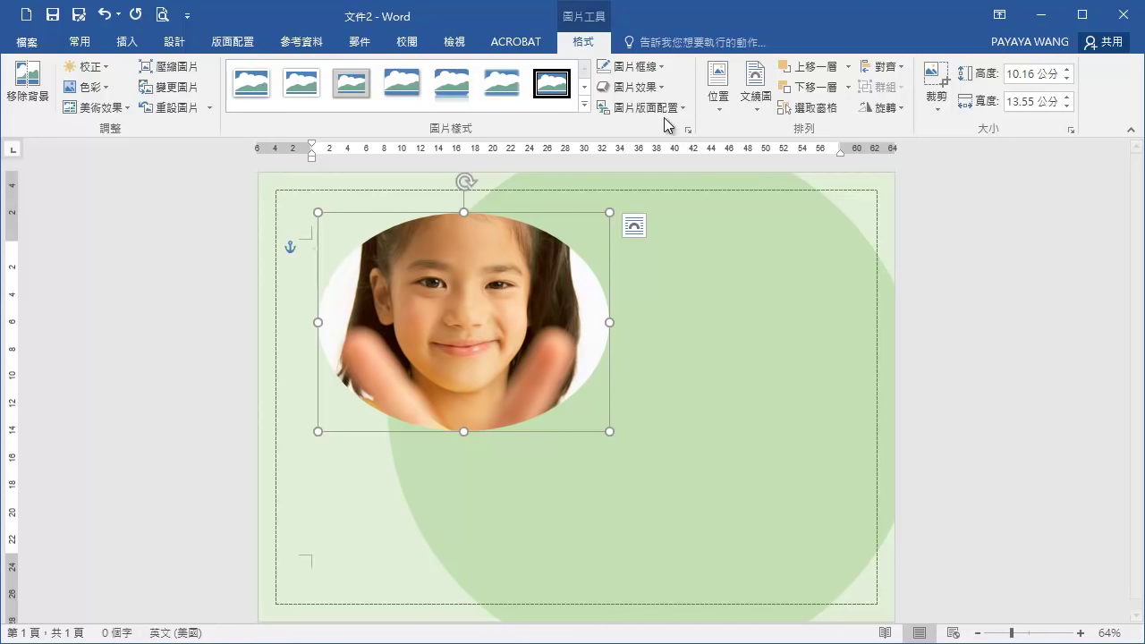
# Step: Apply an inner shadow to the oval girl photo
pyautogui.click(629, 87)
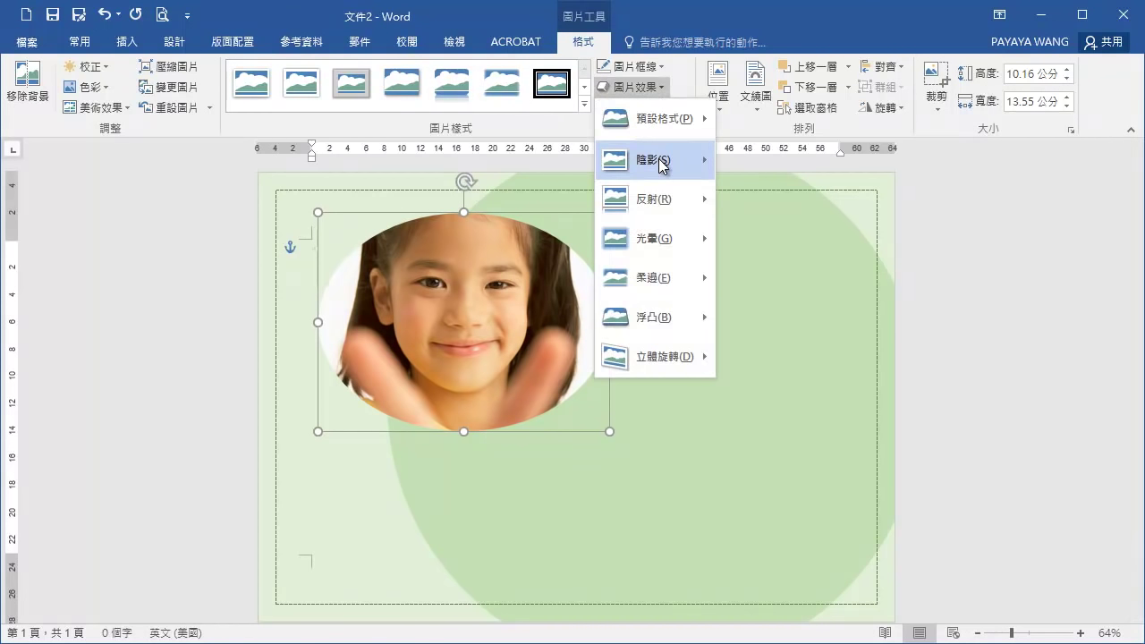
pyautogui.moveTo(662, 165)
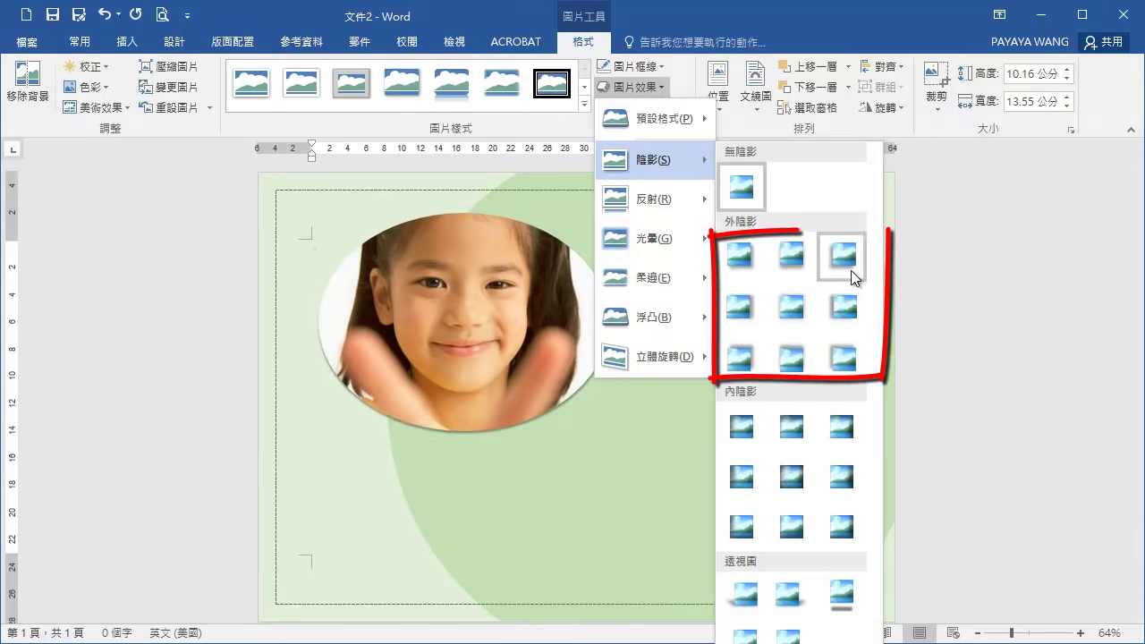
pyautogui.click(791, 431)
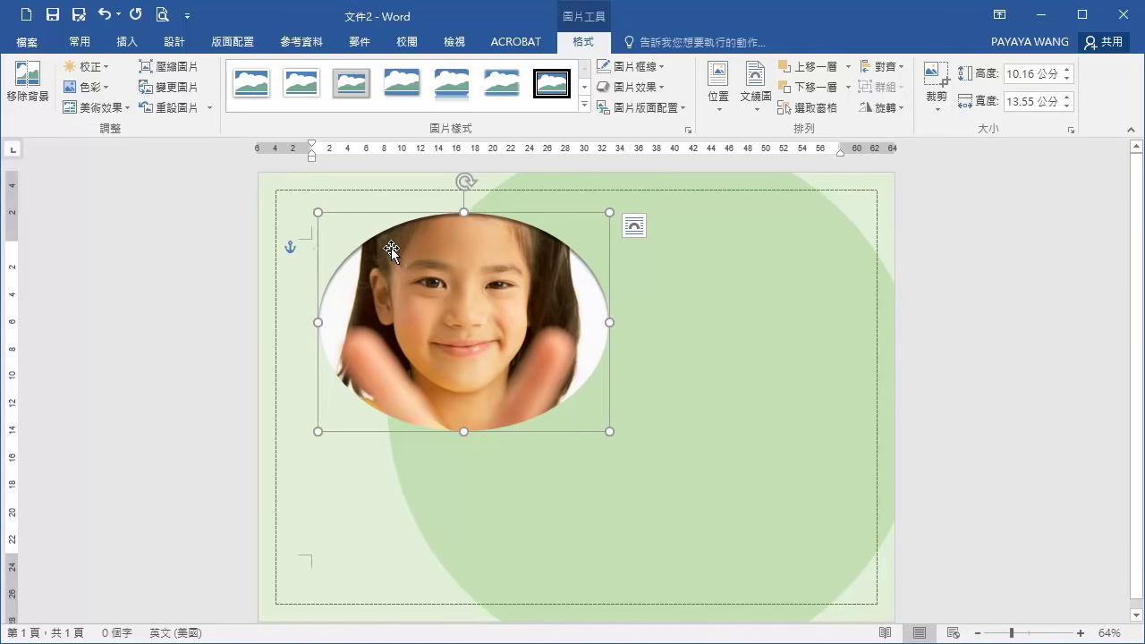
# Step: Set the photo's shadow distance to 10 pt and blur to 10 pt
pyautogui.click(649, 87)
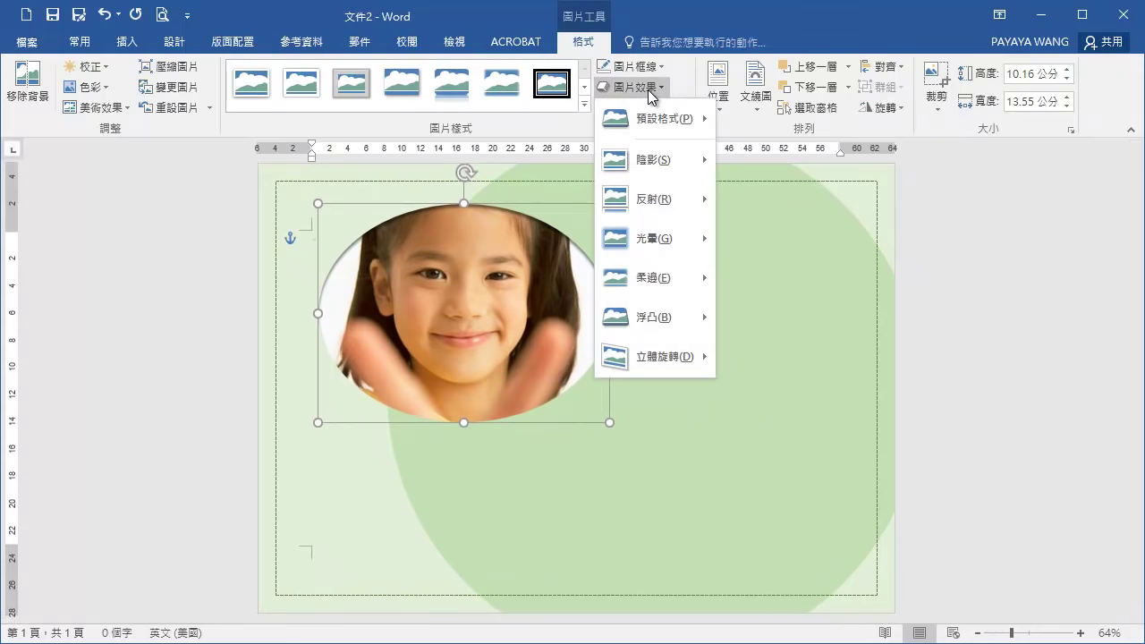
pyautogui.moveTo(645, 170)
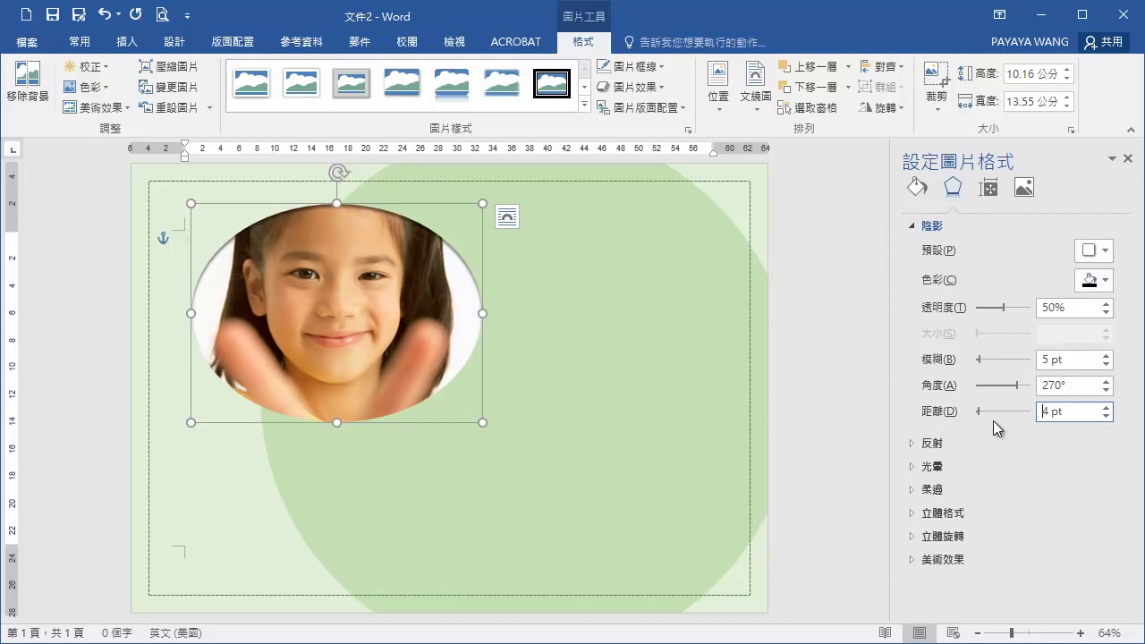
pyautogui.tripleClick(1061, 411)
pyautogui.write('10')
pyautogui.press('Return')
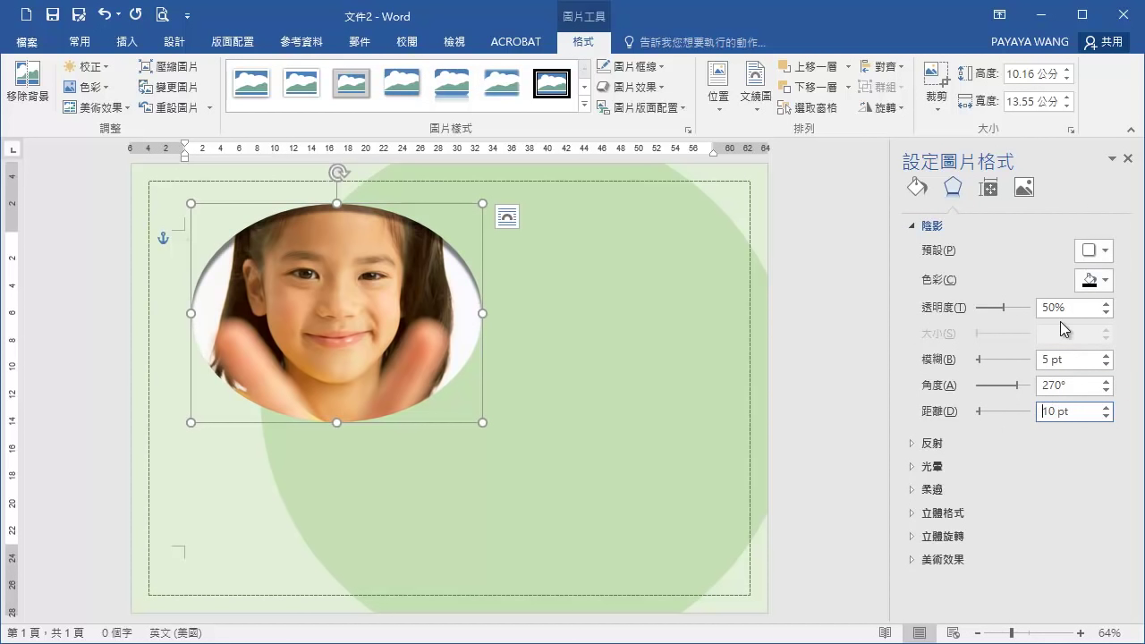
pyautogui.tripleClick(1073, 360)
pyautogui.write('10')
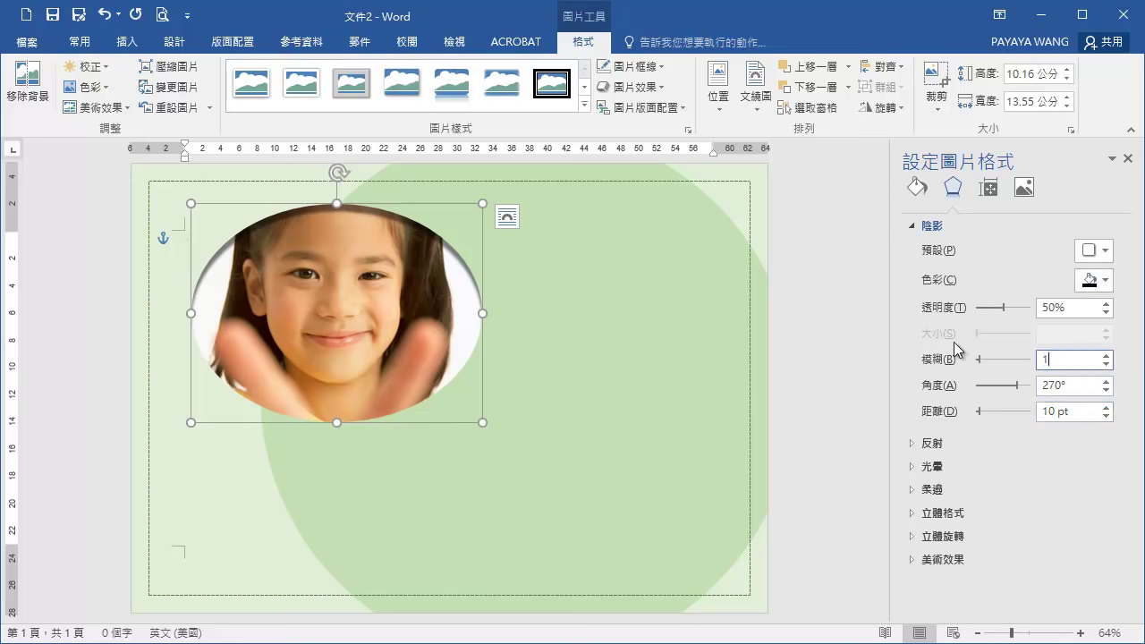
pyautogui.press('Return')
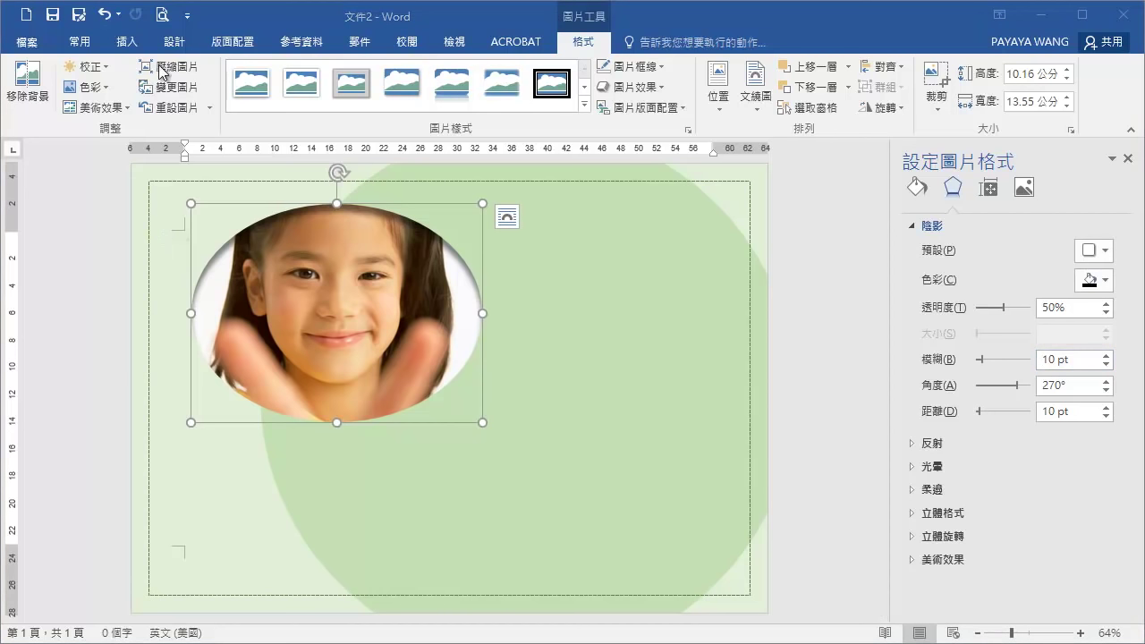
pyautogui.click(136, 44)
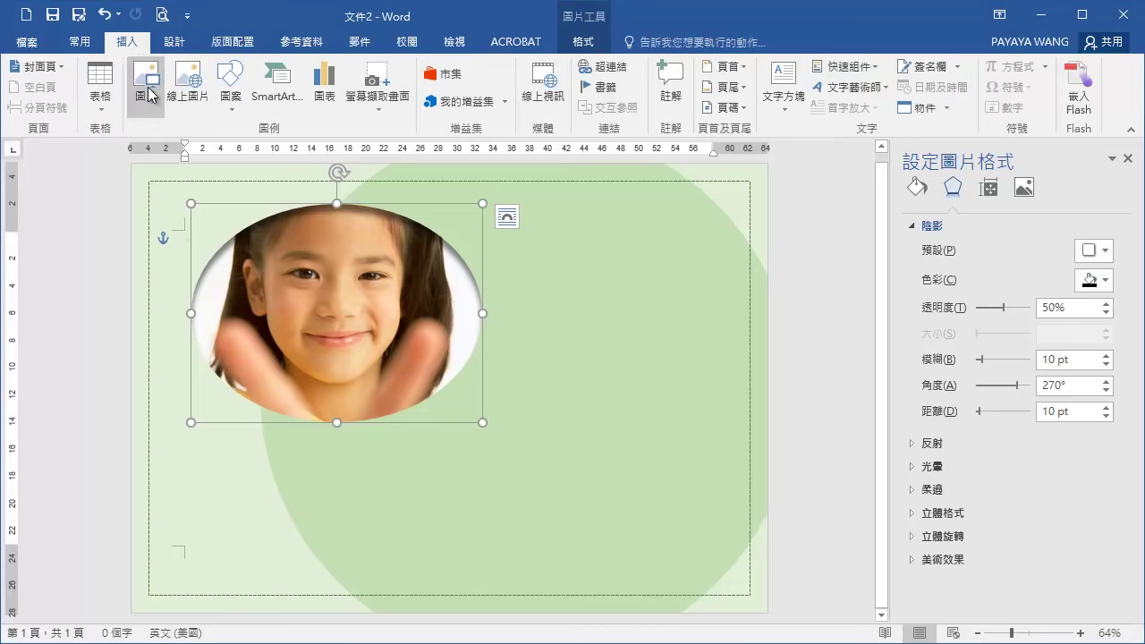
# Step: Insert the 蝴蝶 butterfly in front of text, right of the photo, tilted about 20°
pyautogui.click(145, 89)
pyautogui.click(626, 202)
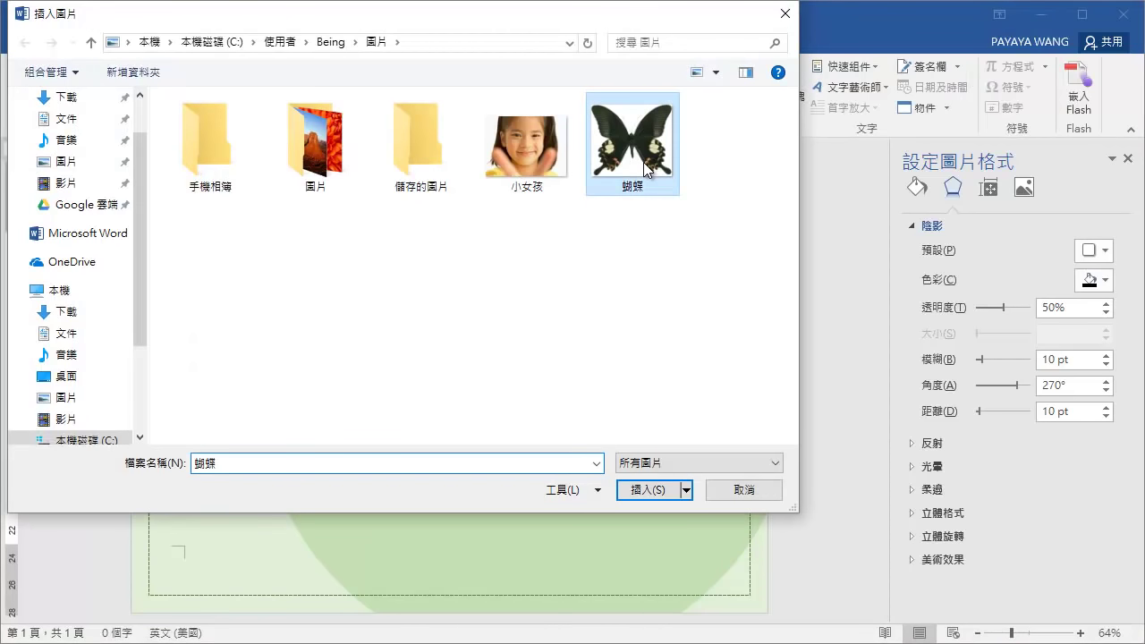
pyautogui.click(659, 497)
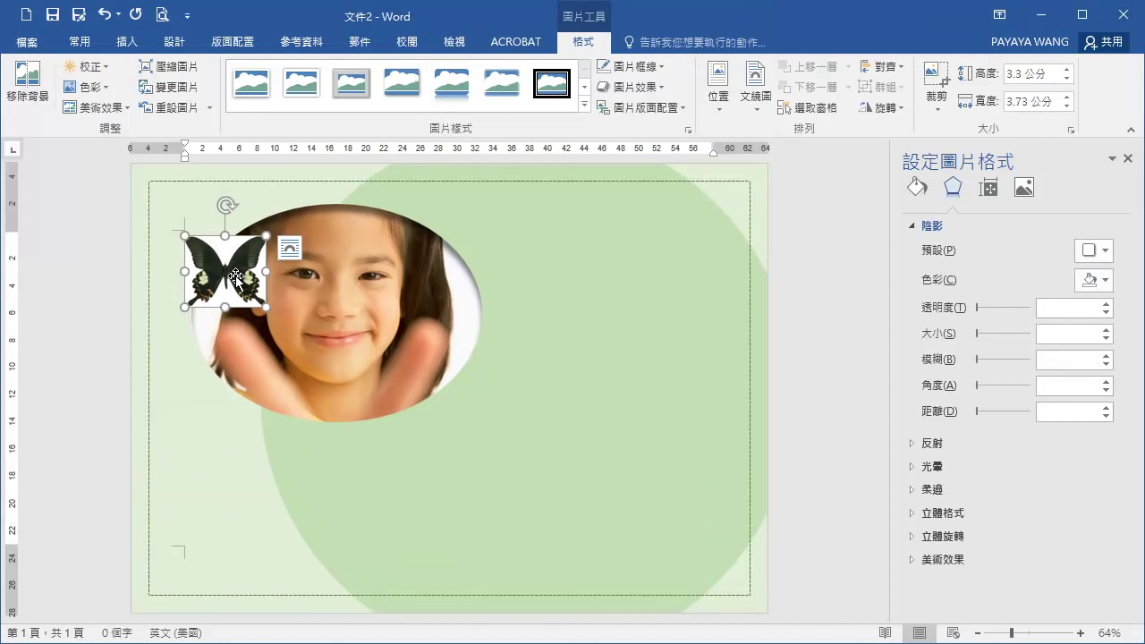
pyautogui.click(754, 106)
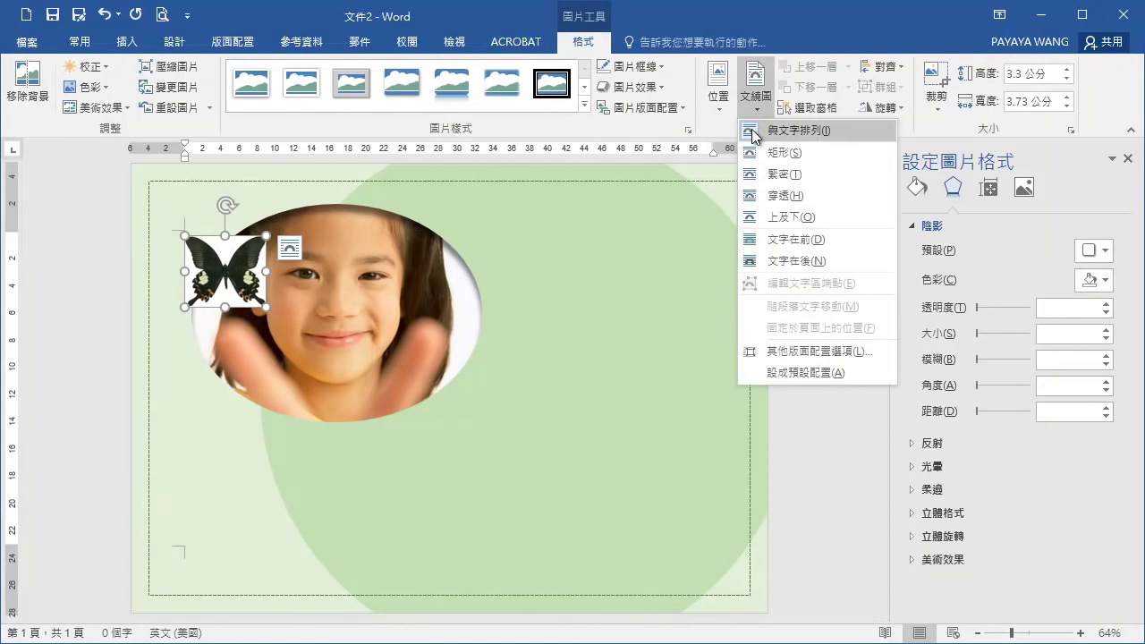
pyautogui.click(760, 239)
pyautogui.moveTo(237, 279)
pyautogui.mouseDown()
pyautogui.moveTo(607, 294)
pyautogui.moveTo(694, 376)
pyautogui.mouseUp()
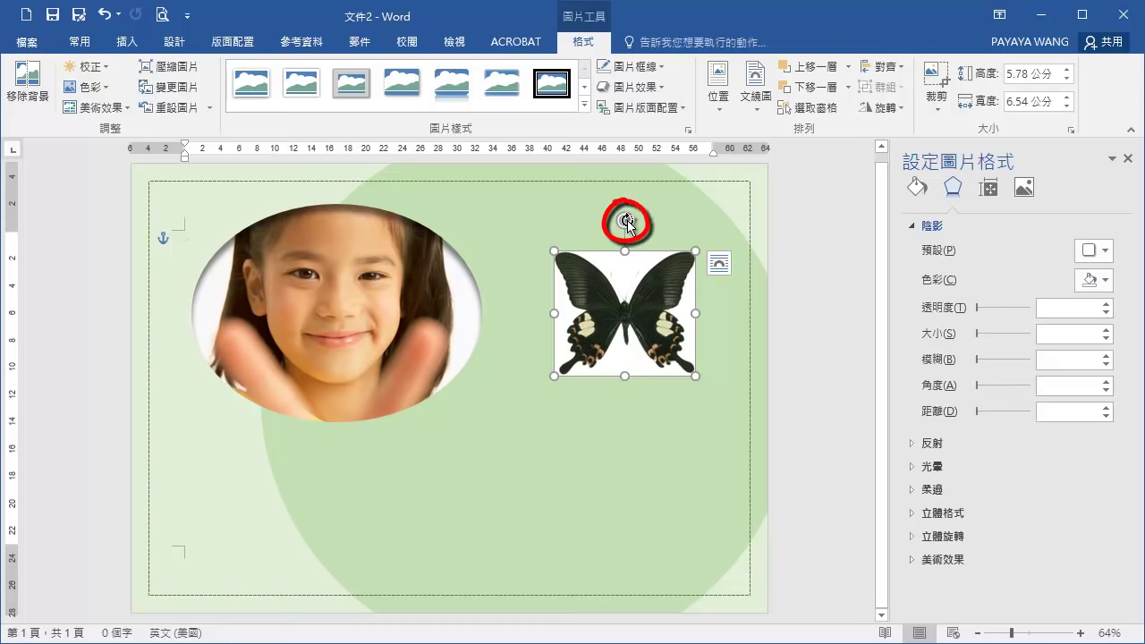
pyautogui.moveTo(627, 225); pyautogui.dragTo(601, 224)
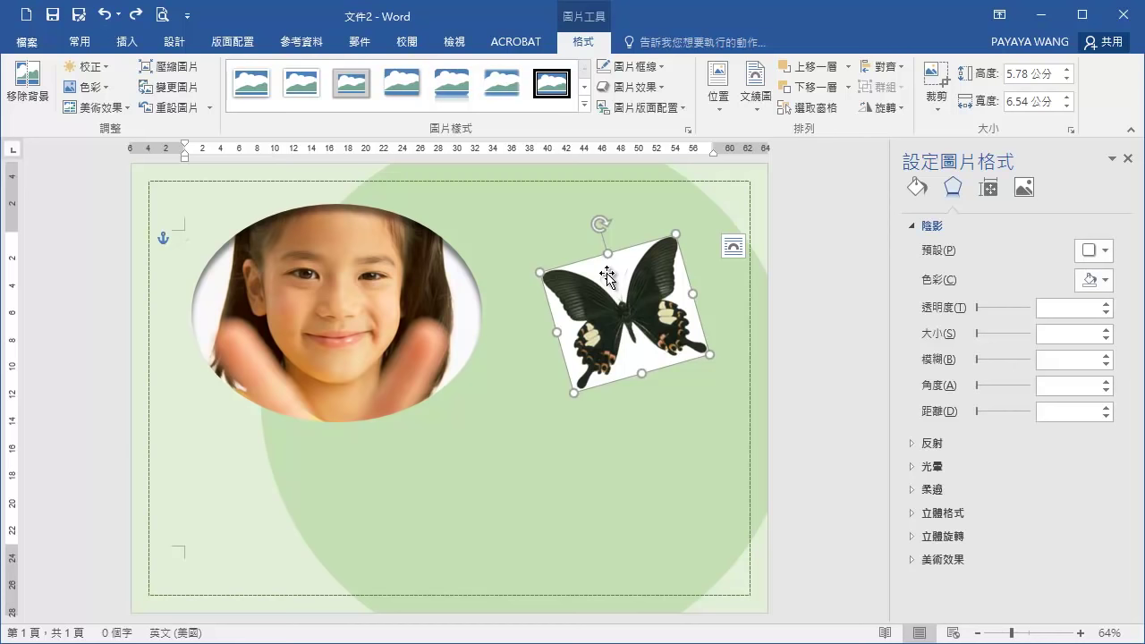
# Step: Remove the butterfly's white background, widening the kept area to cover its wings
pyautogui.click(28, 89)
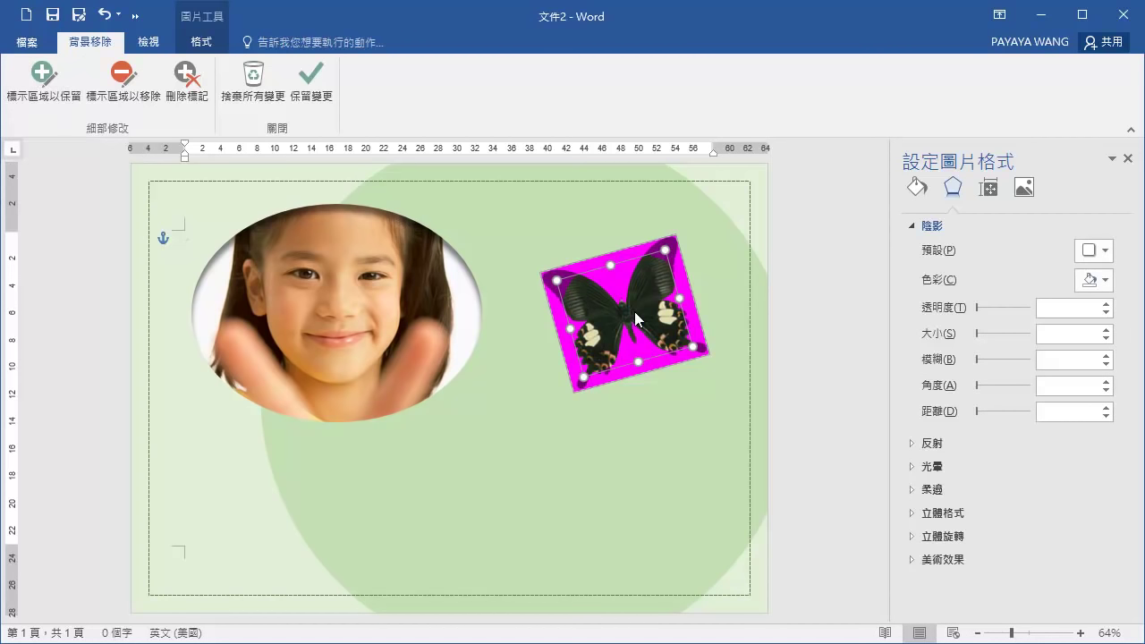
pyautogui.moveTo(692, 346); pyautogui.dragTo(724, 361)
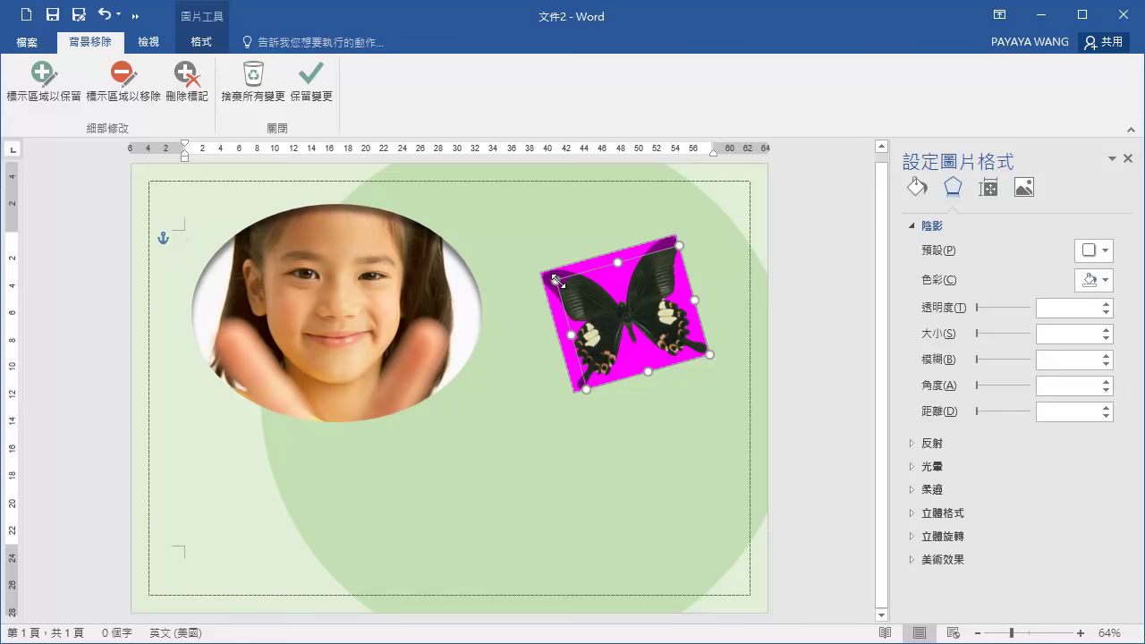
pyautogui.moveTo(556, 280); pyautogui.dragTo(538, 270)
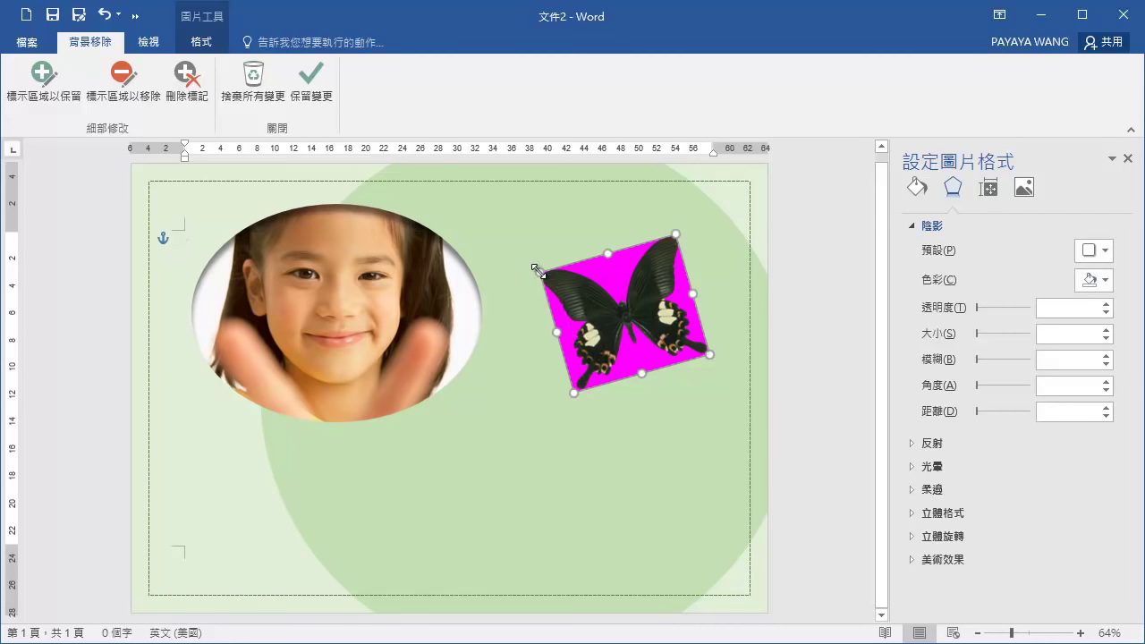
pyautogui.click(318, 108)
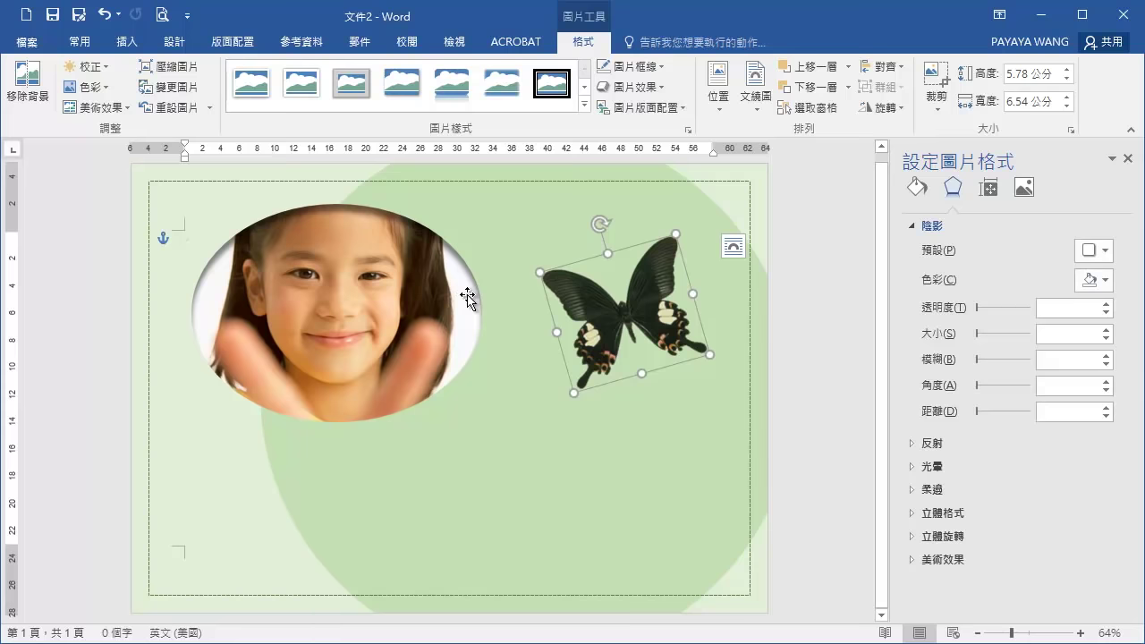
# Step: Give the butterfly a perspective shadow, move it up-left, and shrink the girl photo slightly
pyautogui.click(634, 87)
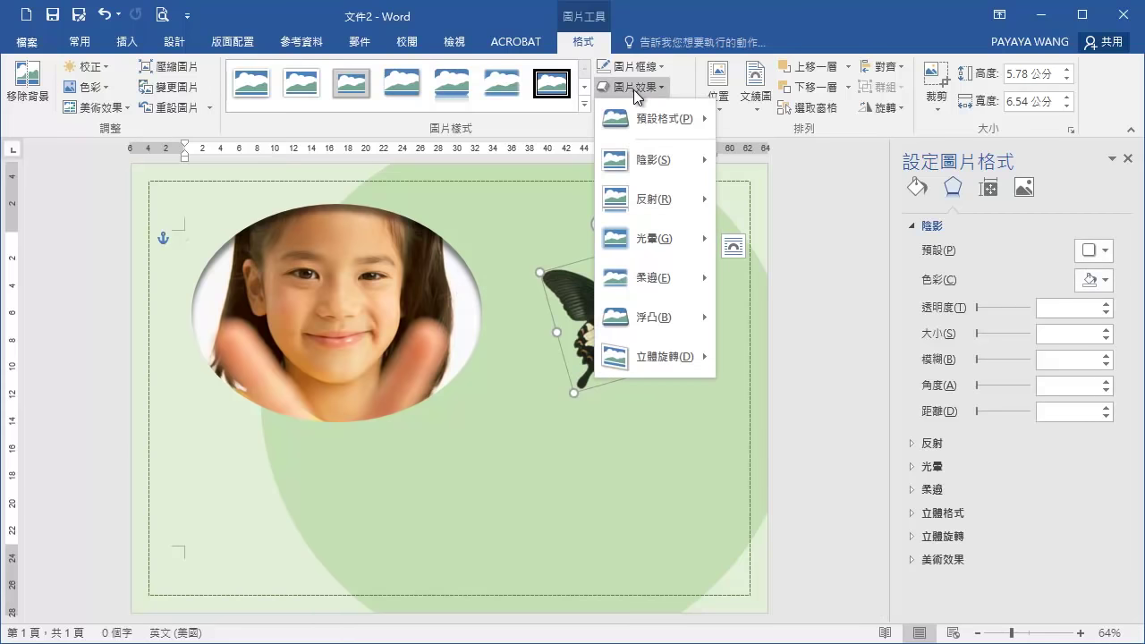
pyautogui.moveTo(658, 167)
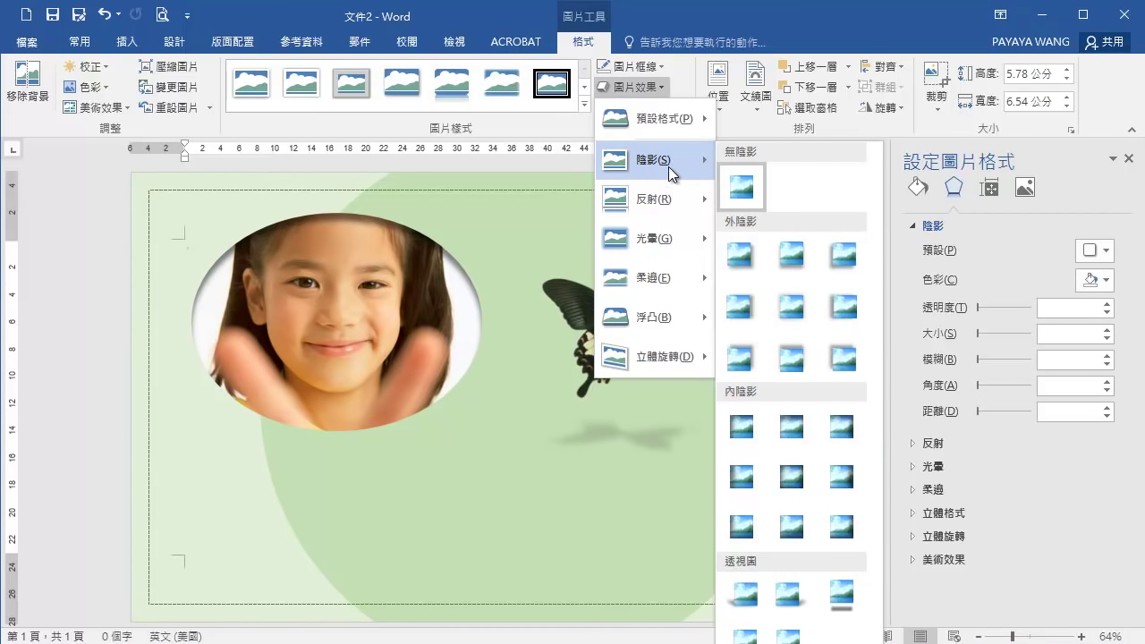
pyautogui.click(845, 602)
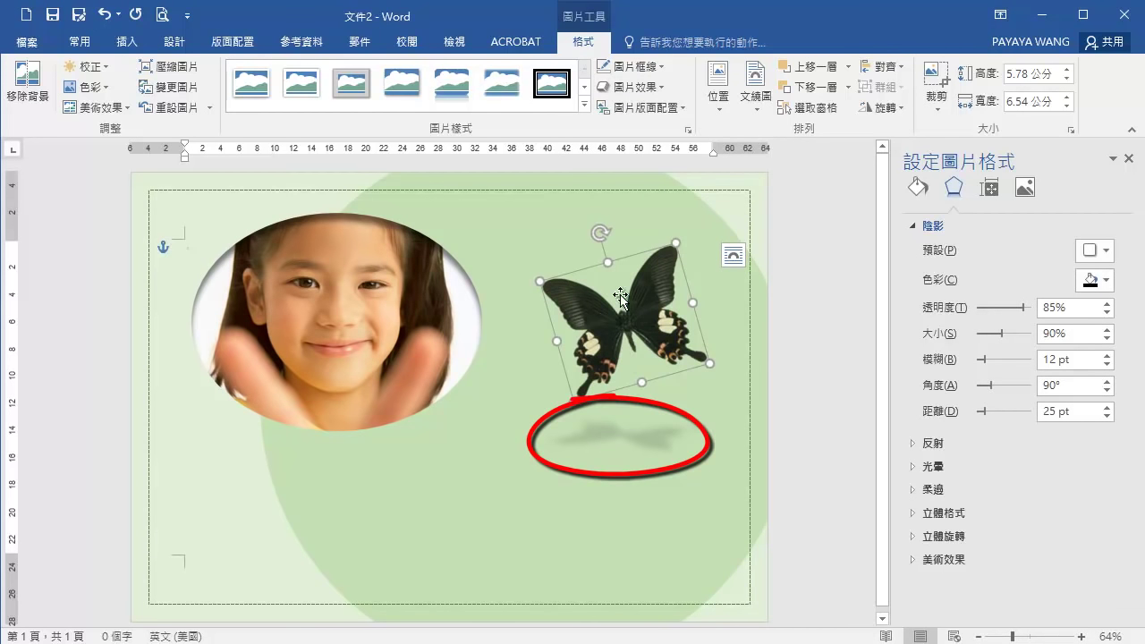
pyautogui.moveTo(633, 306); pyautogui.dragTo(629, 302)
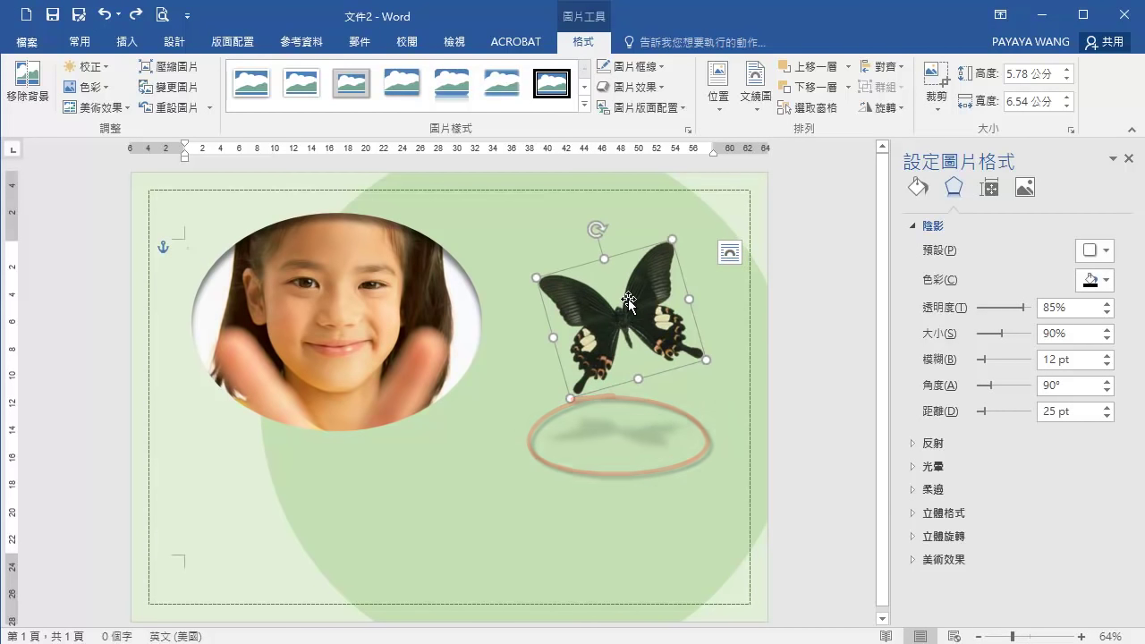
pyautogui.moveTo(600, 342); pyautogui.dragTo(579, 326)
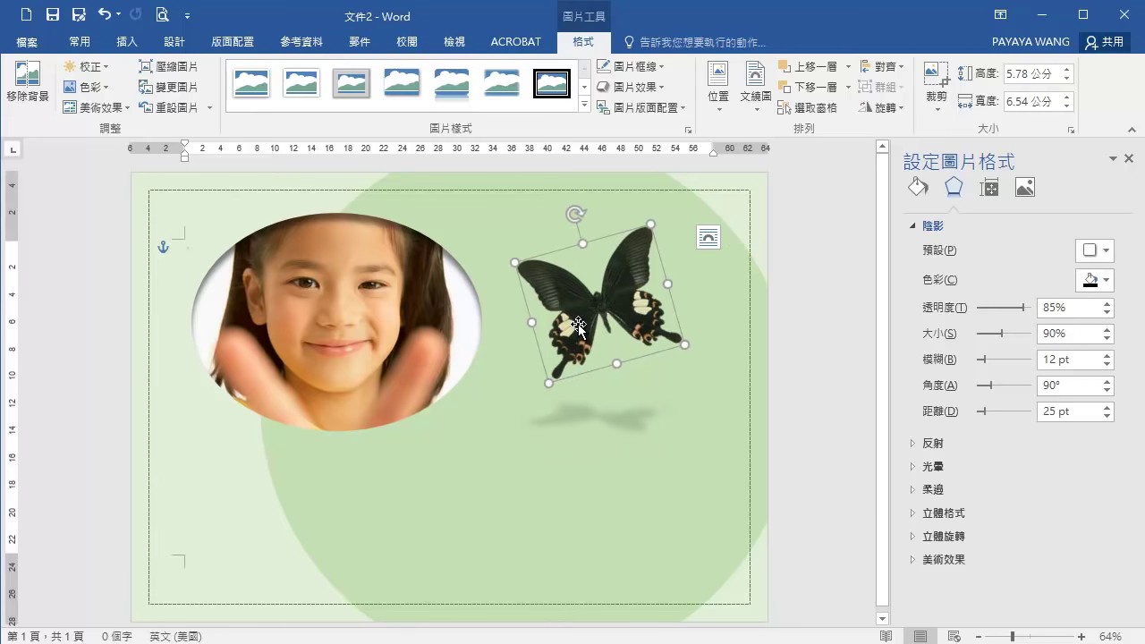
pyautogui.click(358, 322)
pyautogui.moveTo(481, 431); pyautogui.dragTo(457, 411)
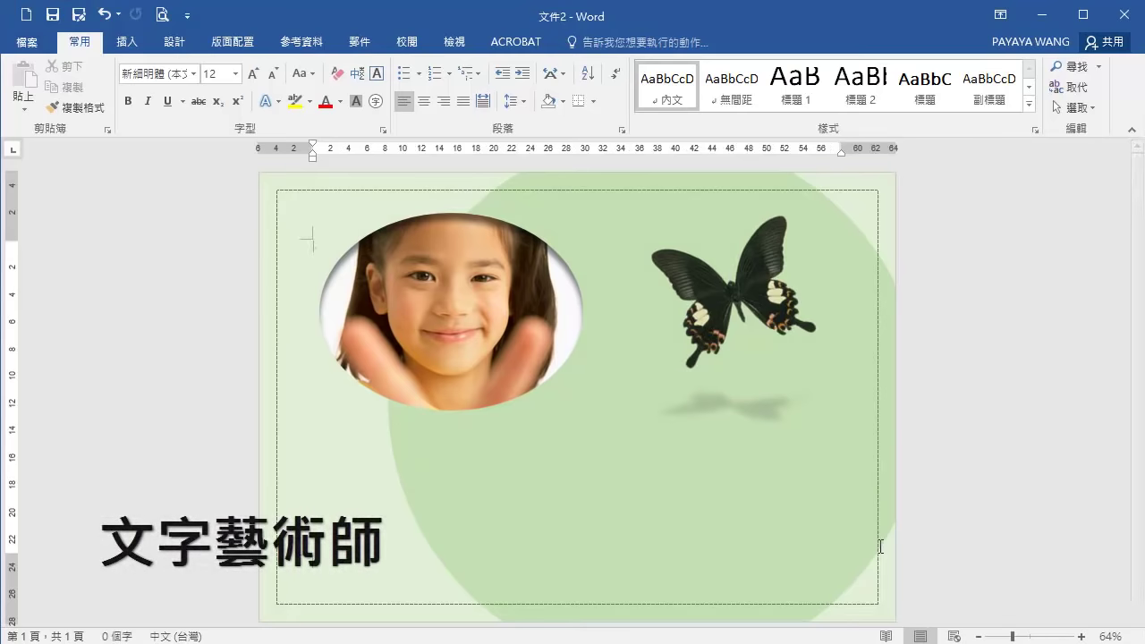
# Step: Insert a white outlined WordArt reading 高雄市兒童園遊會
pyautogui.click(127, 45)
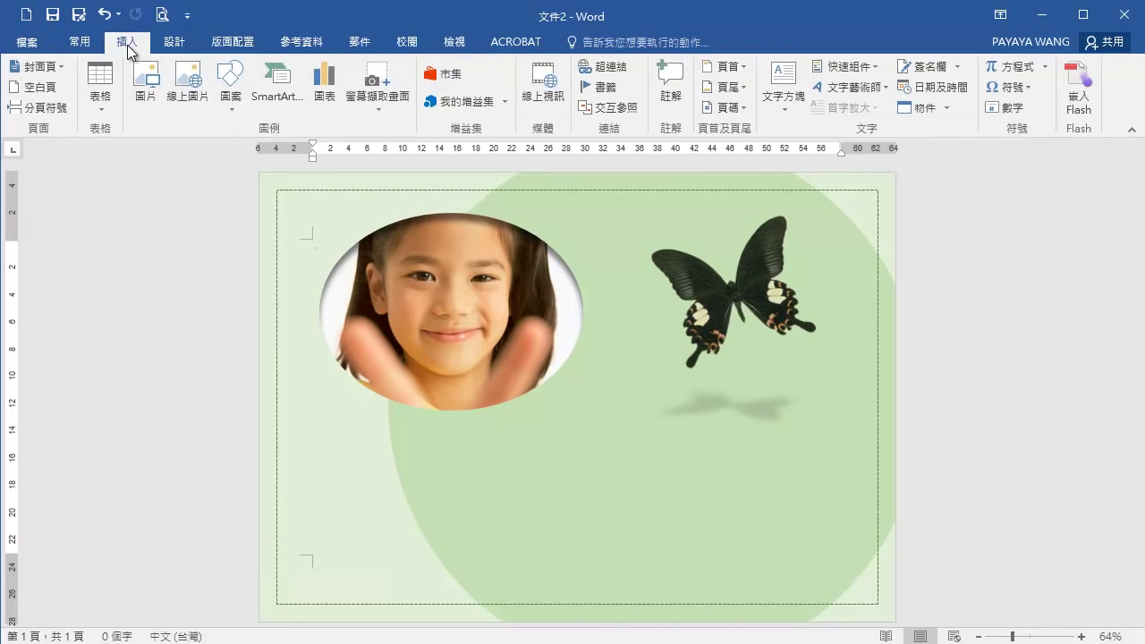
pyautogui.click(844, 88)
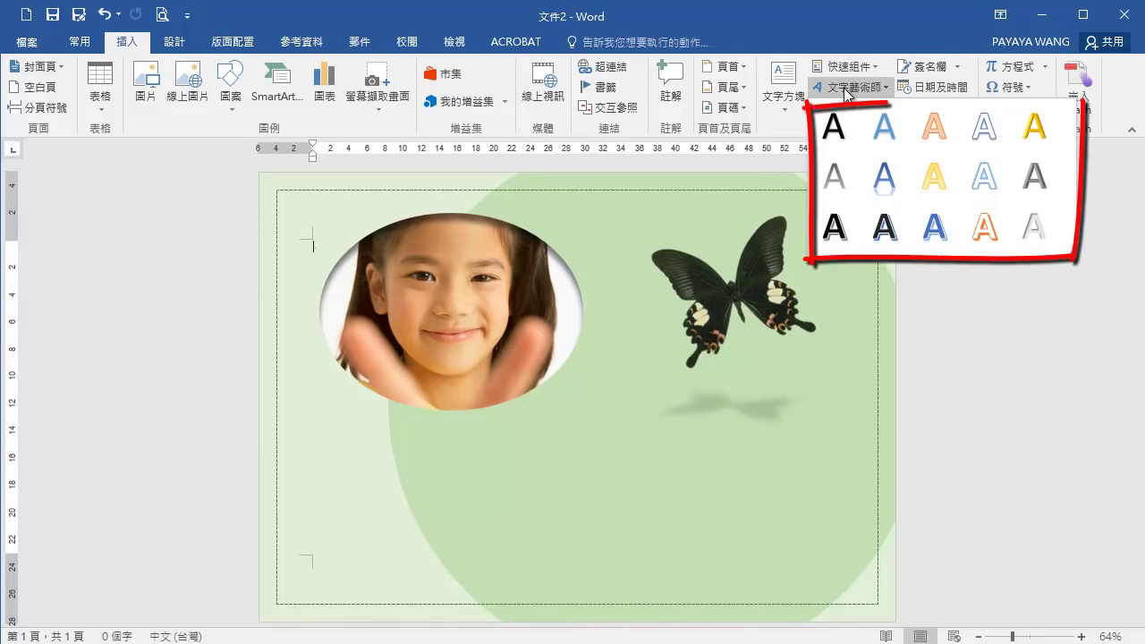
pyautogui.click(977, 134)
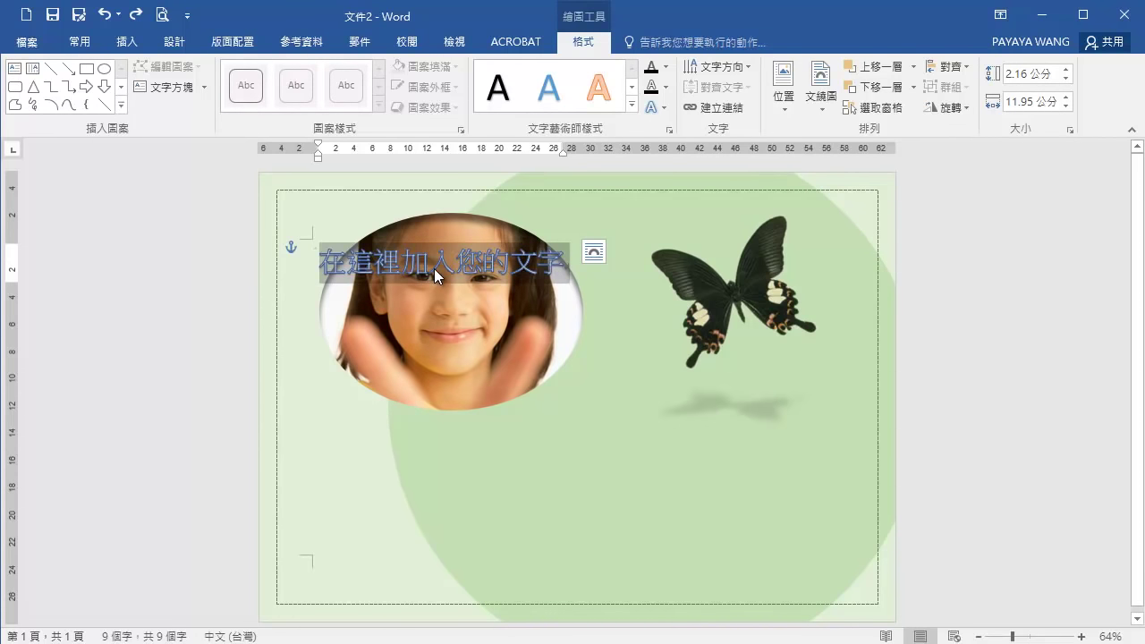
pyautogui.write('高雄市兒童園遊會')
# Step: Set the title to 微軟正黑體 72 pt and move it below the photo
pyautogui.moveTo(318, 261); pyautogui.dragTo(548, 270)
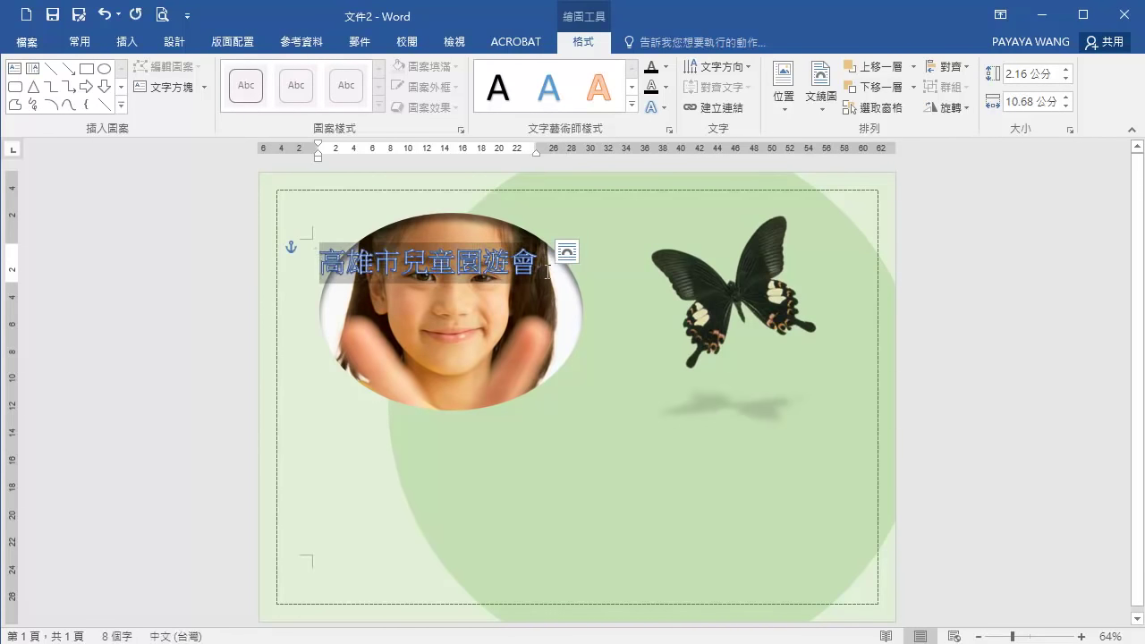
pyautogui.click(70, 45)
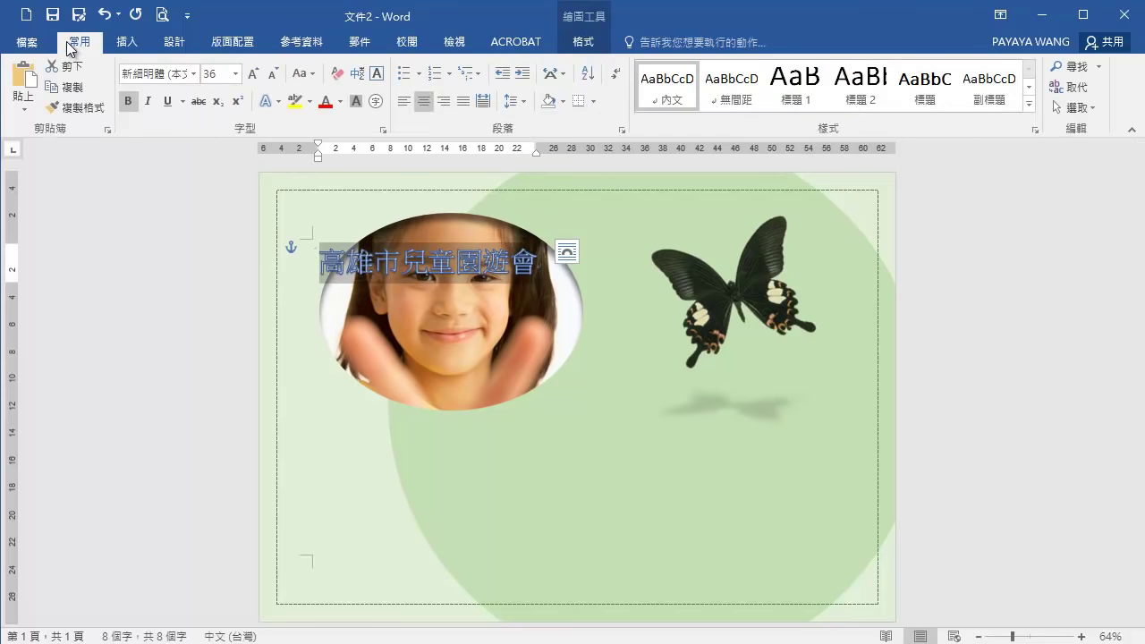
pyautogui.click(192, 74)
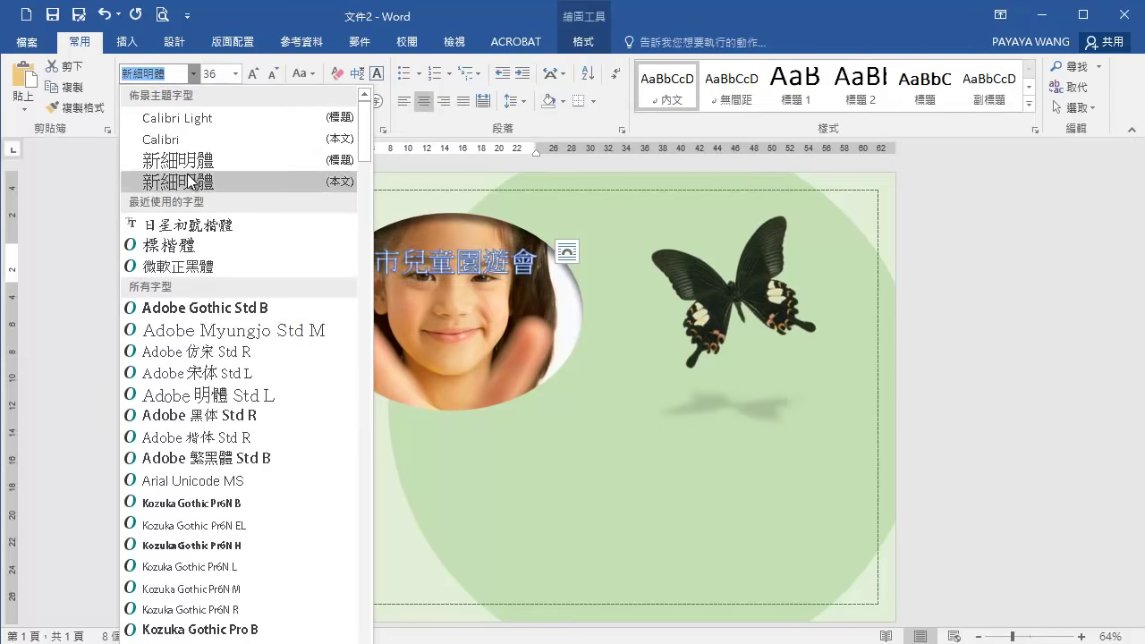
pyautogui.click(186, 266)
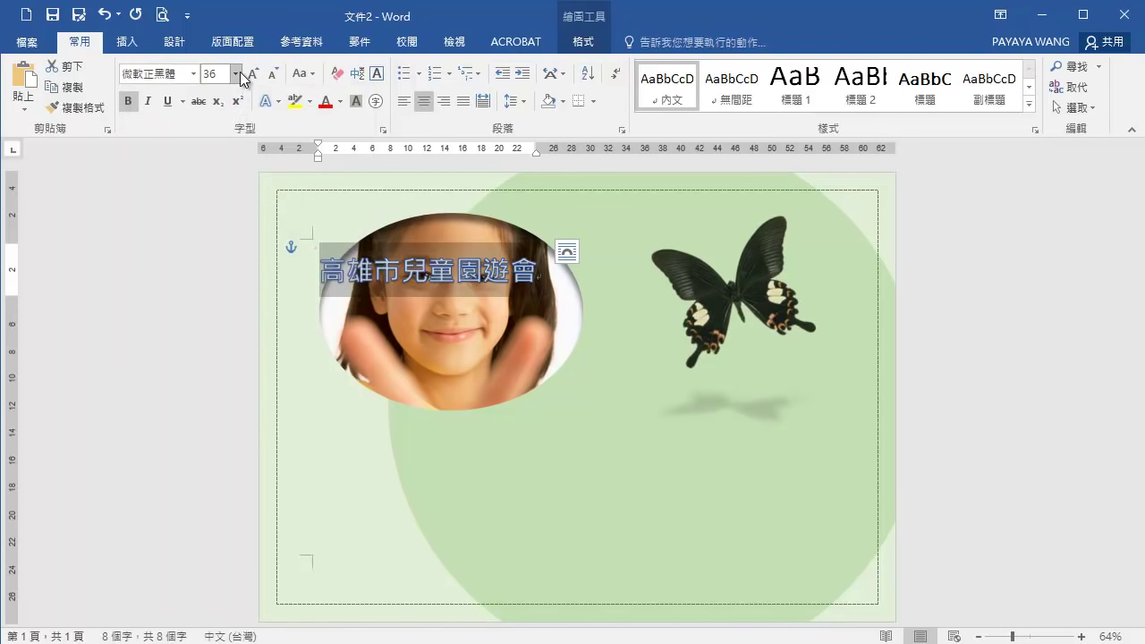
pyautogui.click(238, 73)
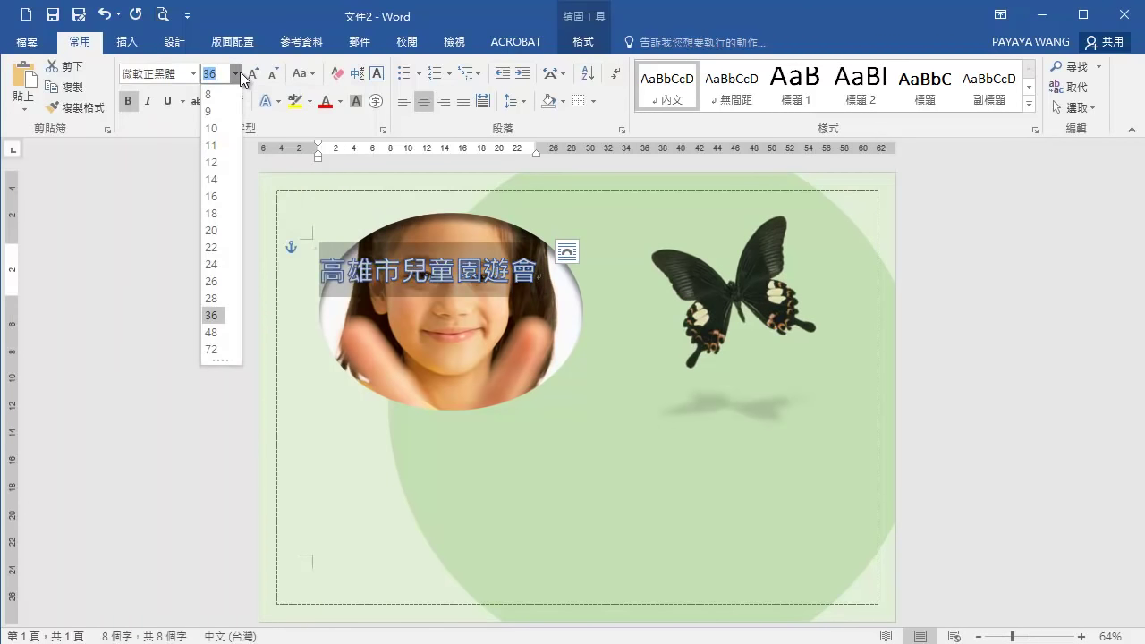
pyautogui.click(213, 350)
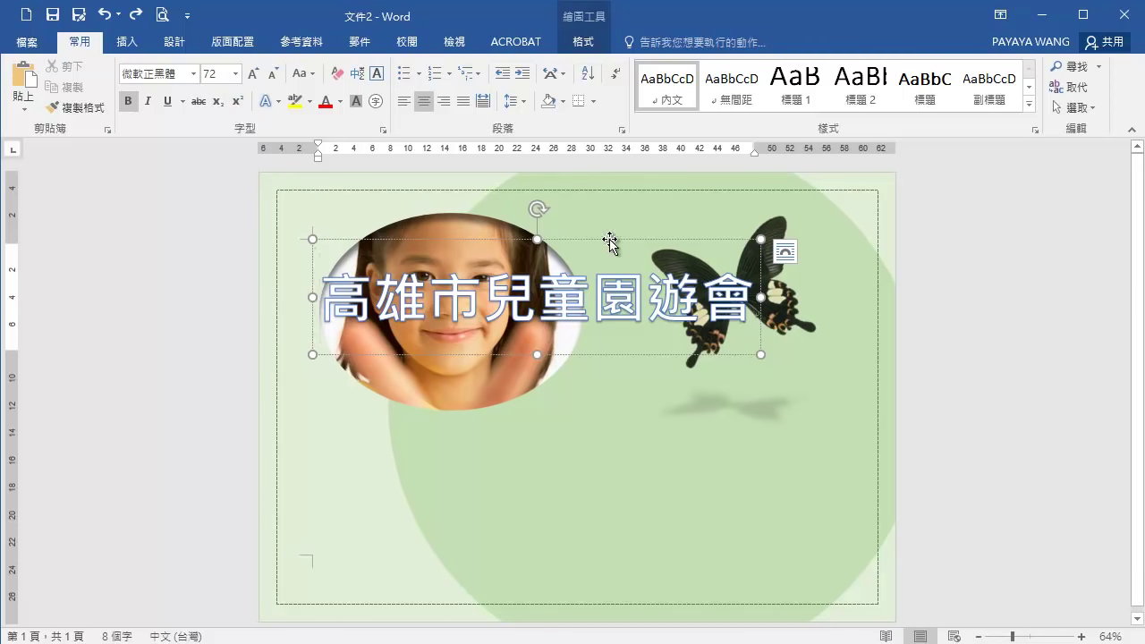
pyautogui.moveTo(607, 240); pyautogui.dragTo(715, 407)
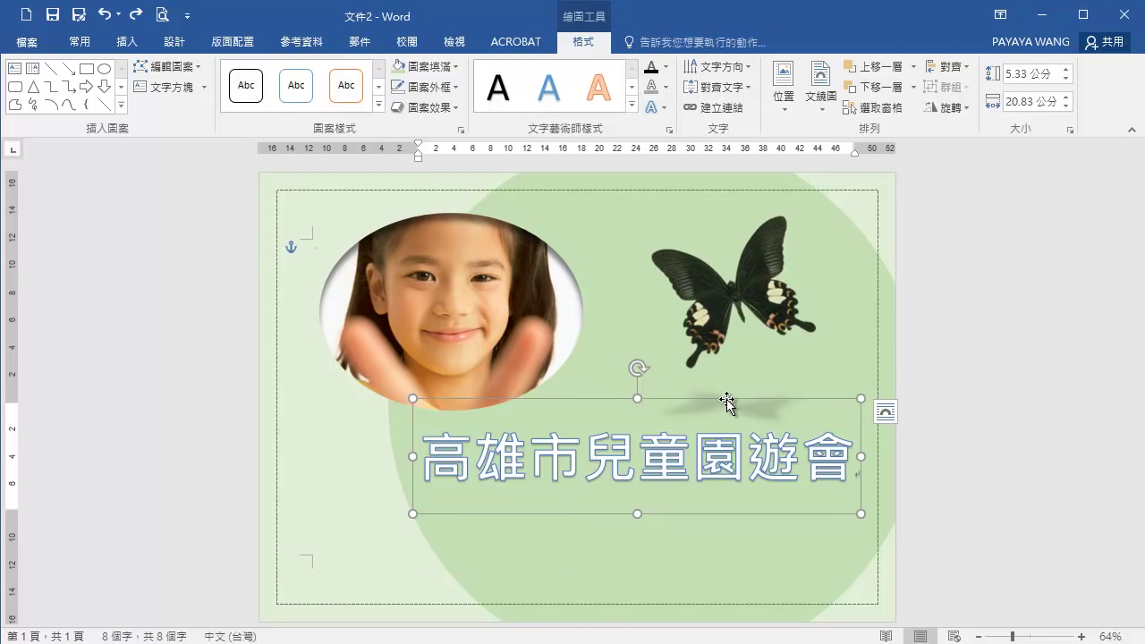
pyautogui.click(666, 89)
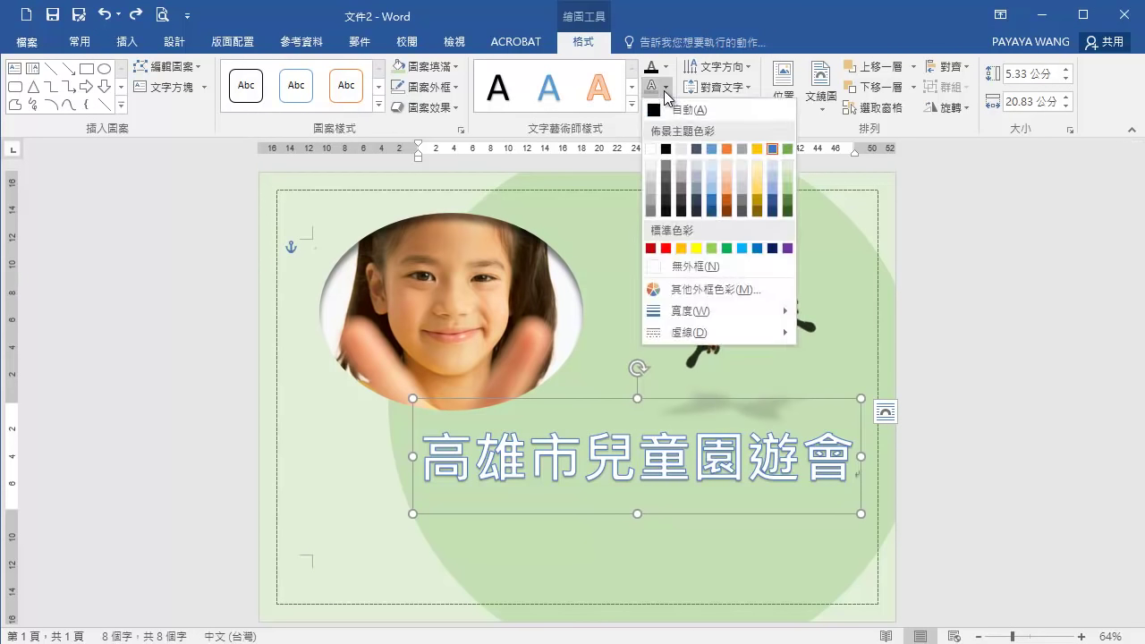
# Step: Give the title a light outline colour and switch its text fill to gradient
pyautogui.click(646, 201)
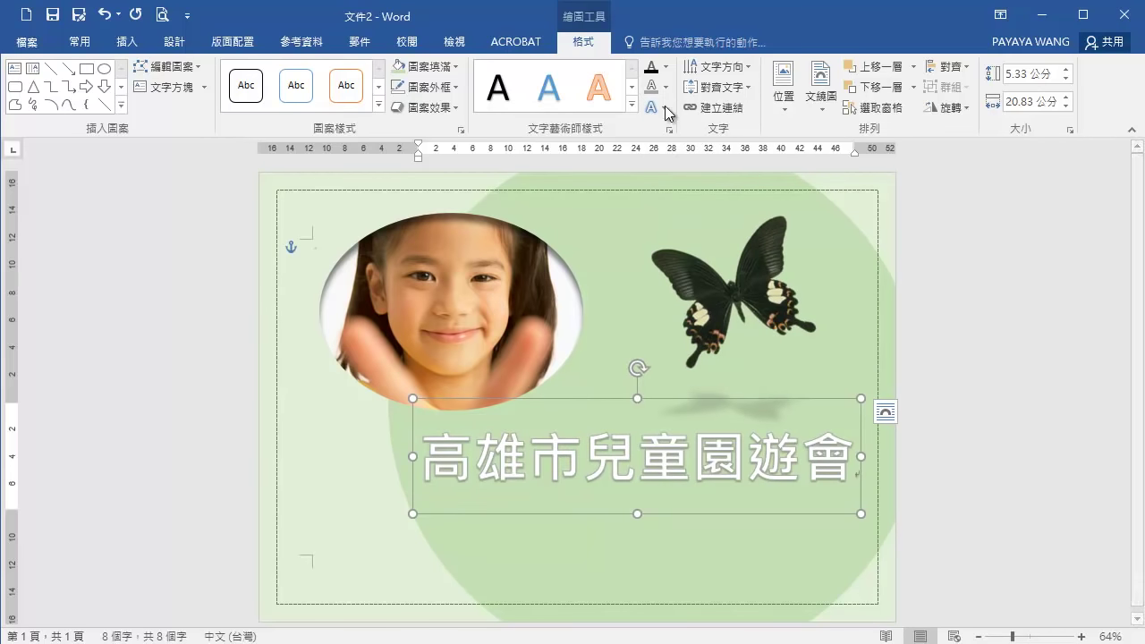
pyautogui.click(666, 68)
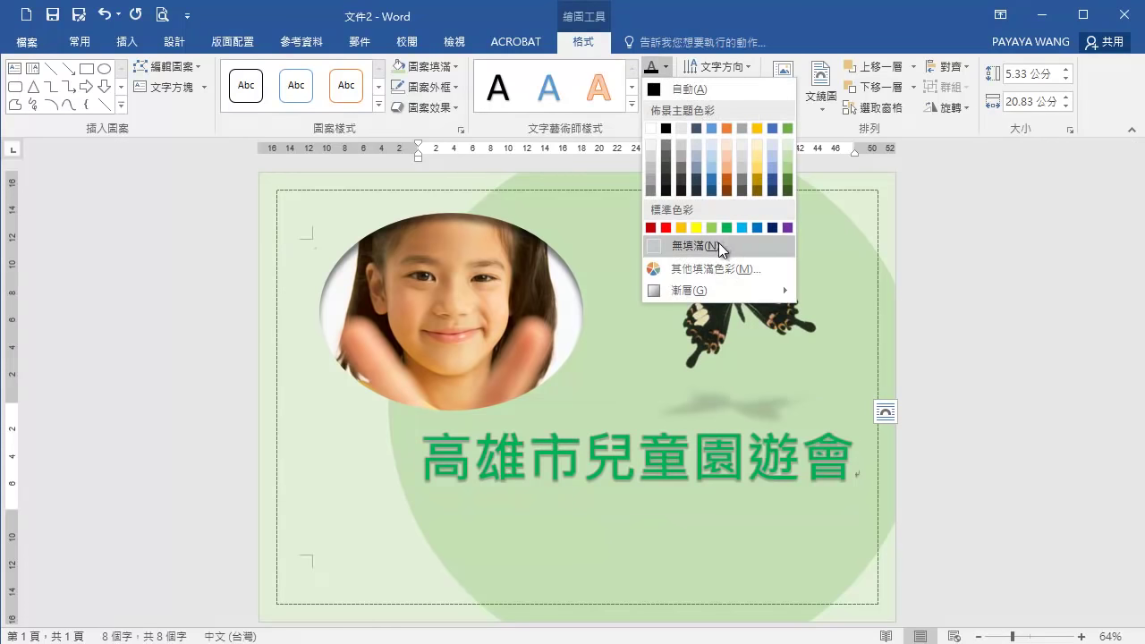
pyautogui.moveTo(707, 287)
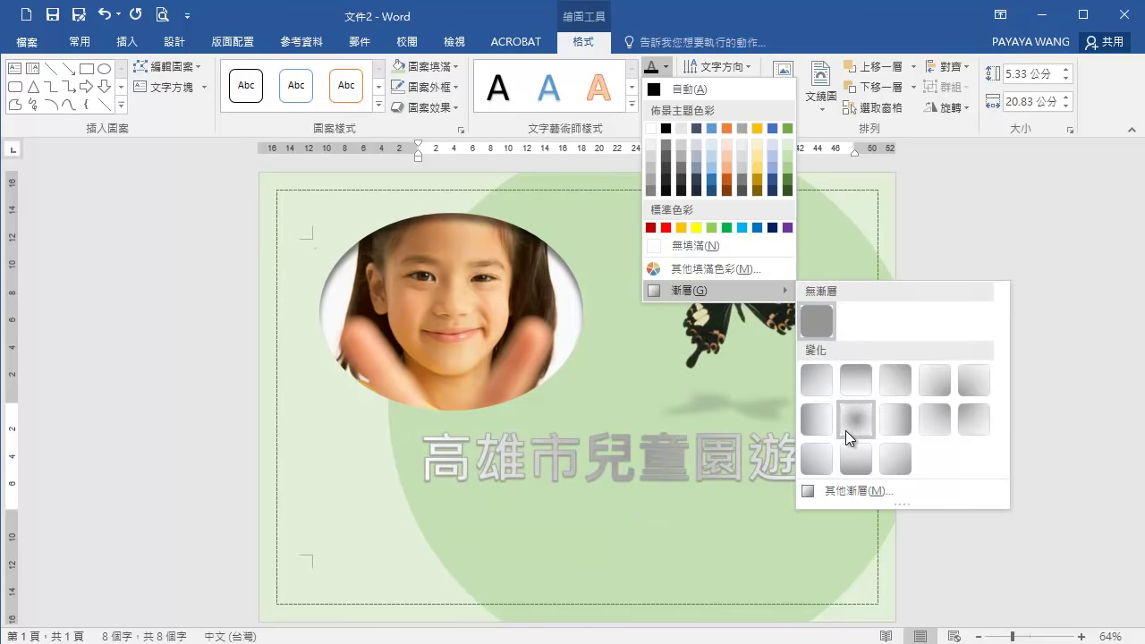
pyautogui.click(841, 491)
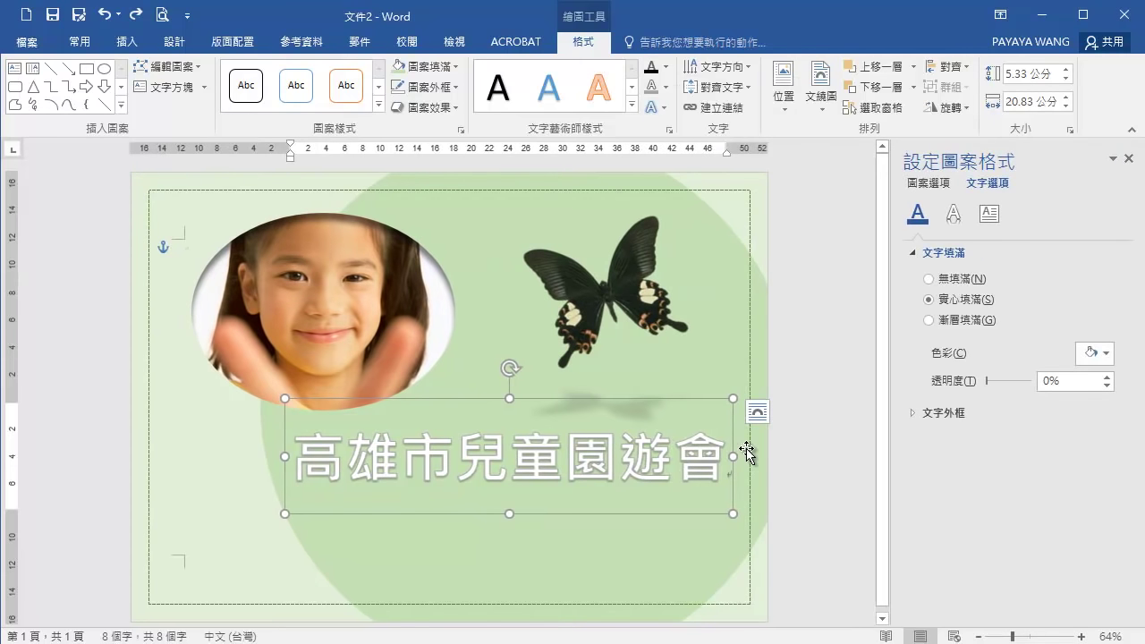
pyautogui.click(929, 321)
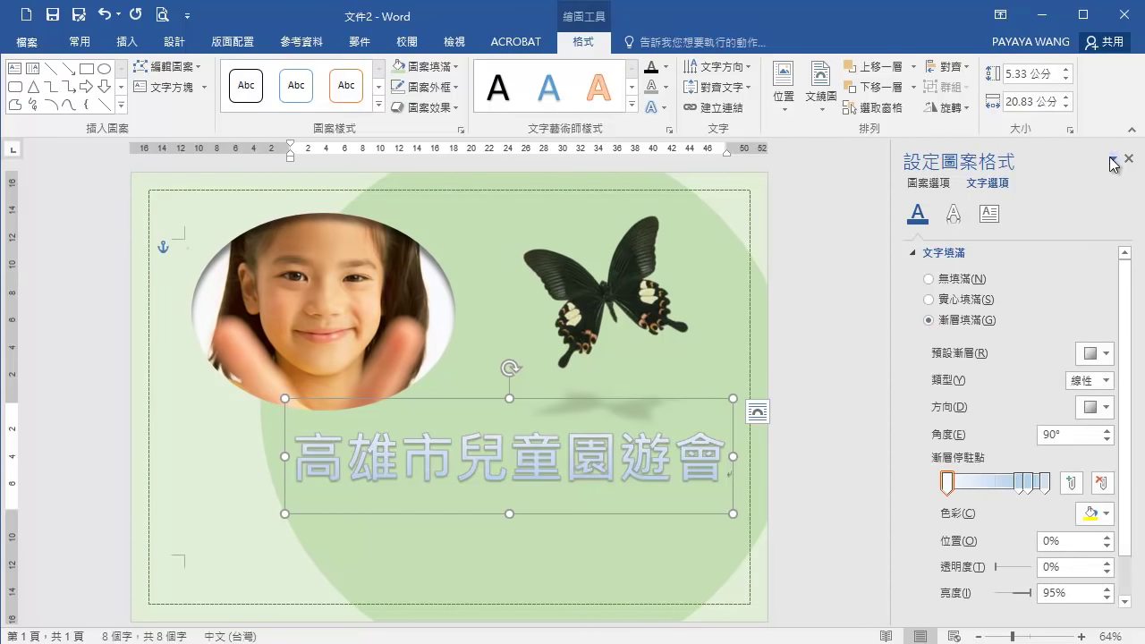
# Step: Apply a yellow preset gradient, made linear running down at 90°, and close the pane
pyautogui.moveTo(1065, 162); pyautogui.dragTo(938, 176)
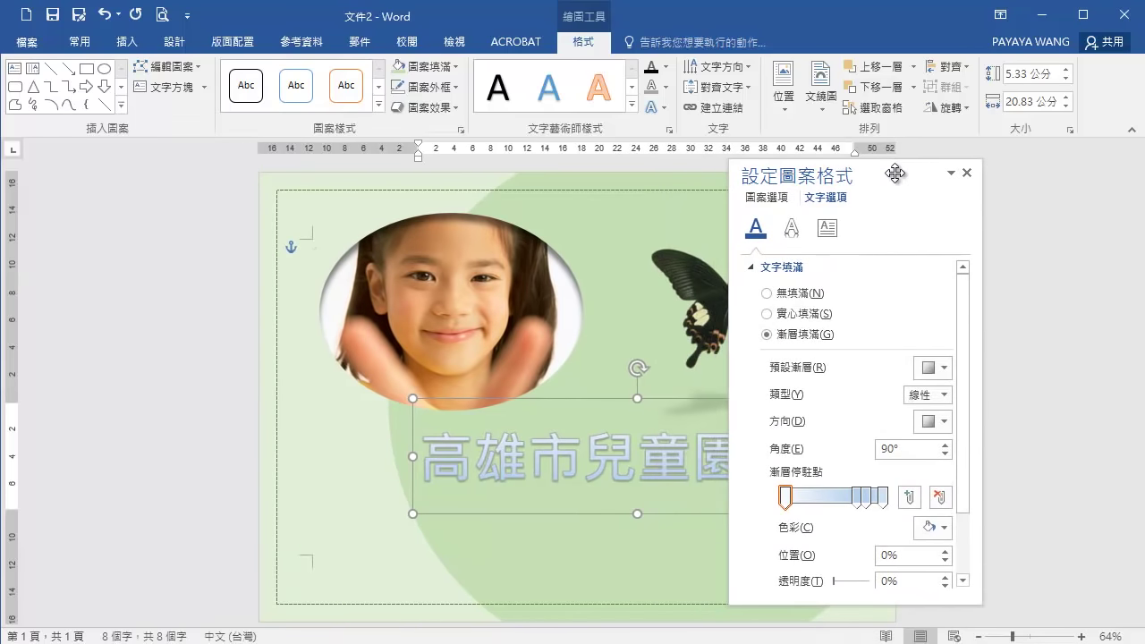
pyautogui.click(984, 367)
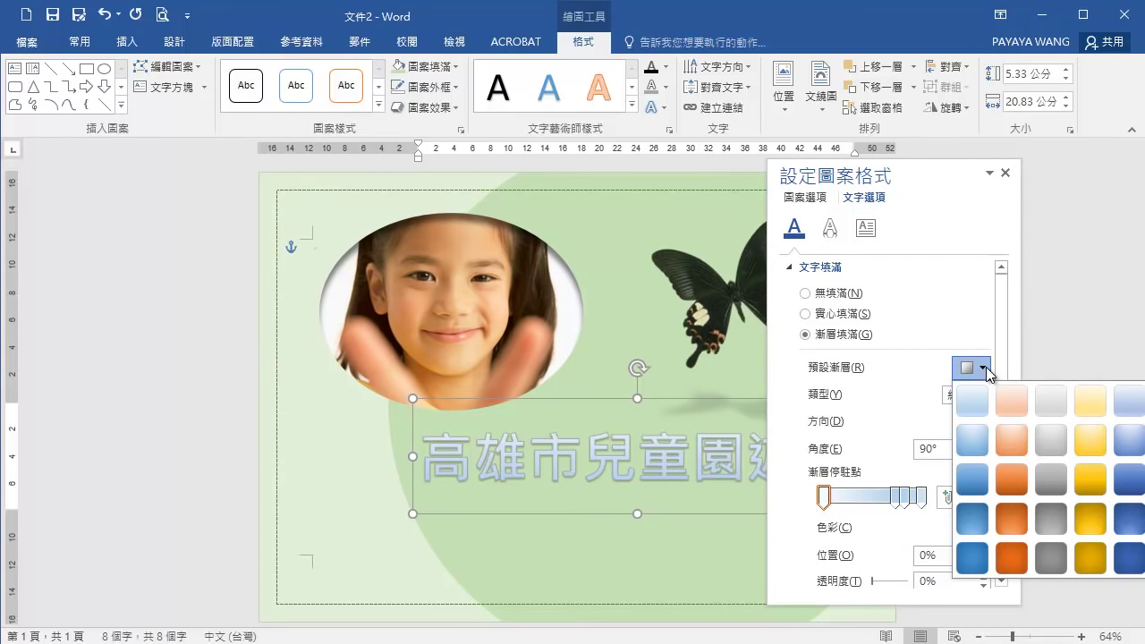
pyautogui.click(1088, 437)
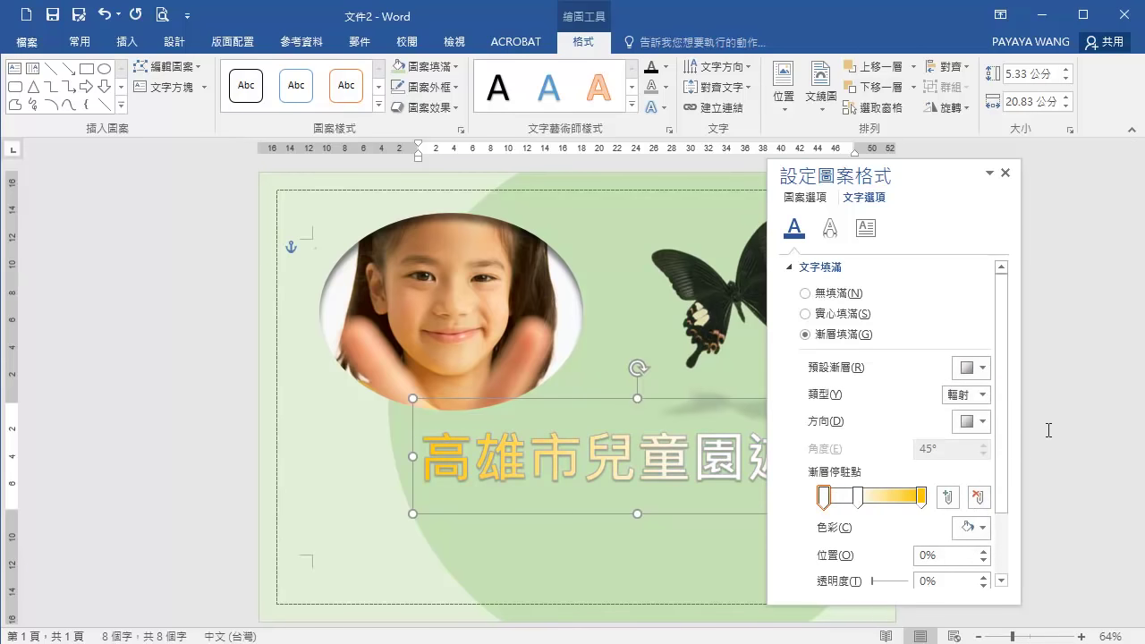
pyautogui.click(983, 394)
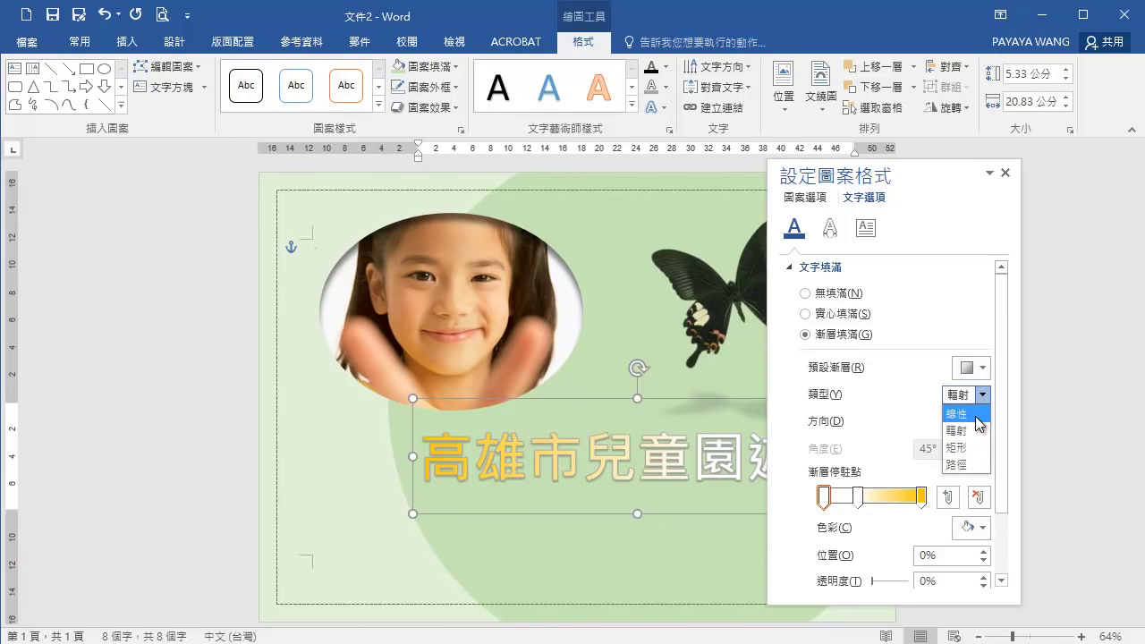
pyautogui.click(976, 417)
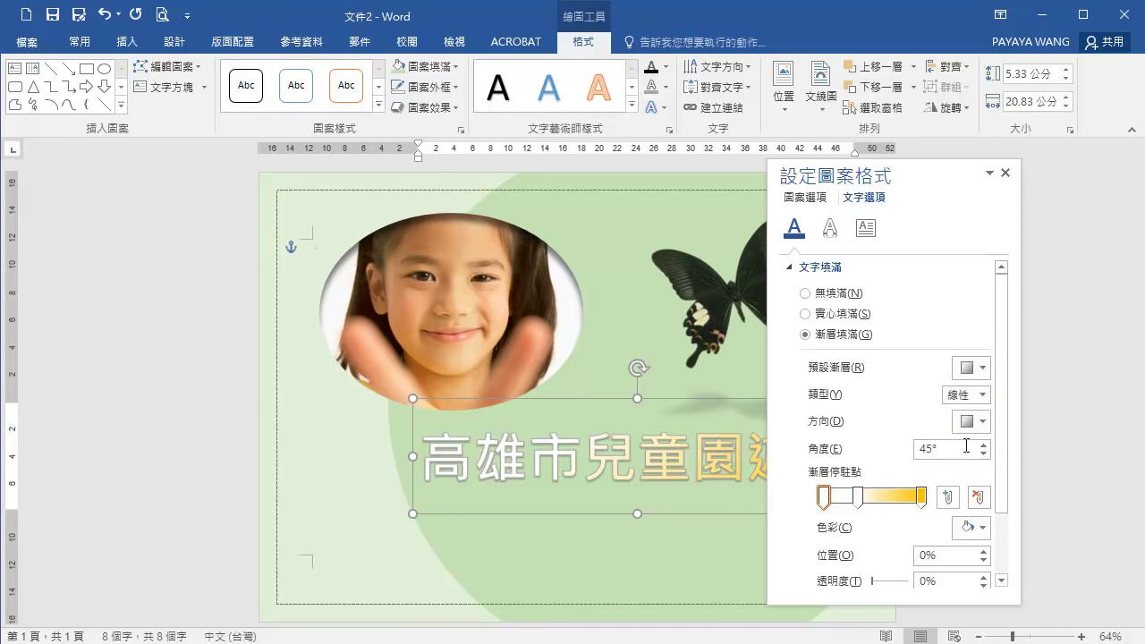
pyautogui.click(983, 425)
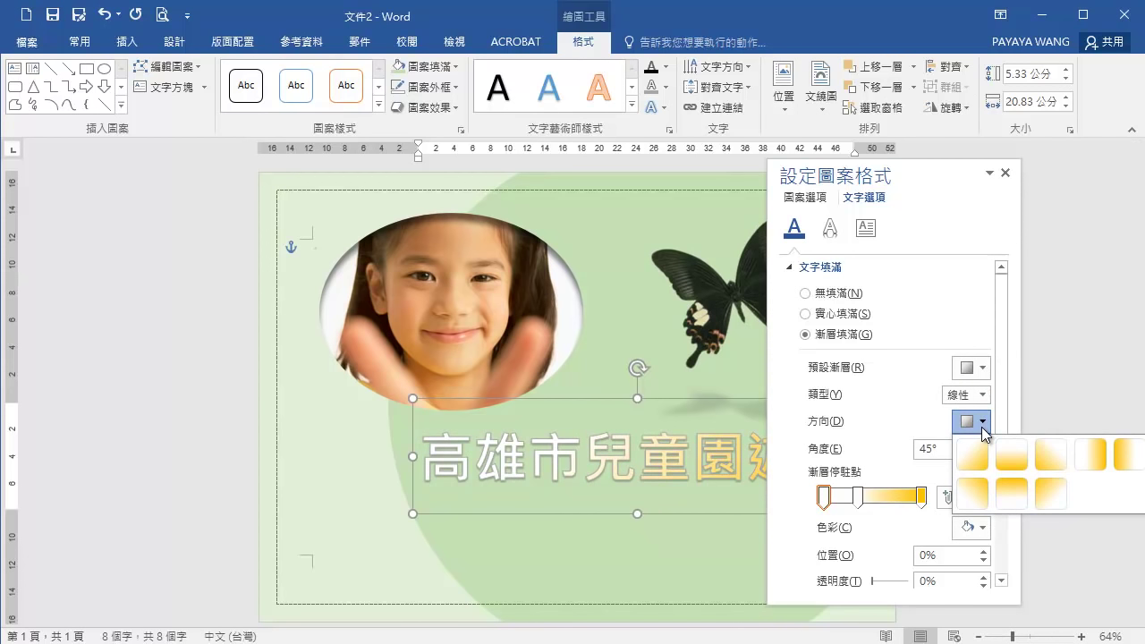
pyautogui.click(1011, 467)
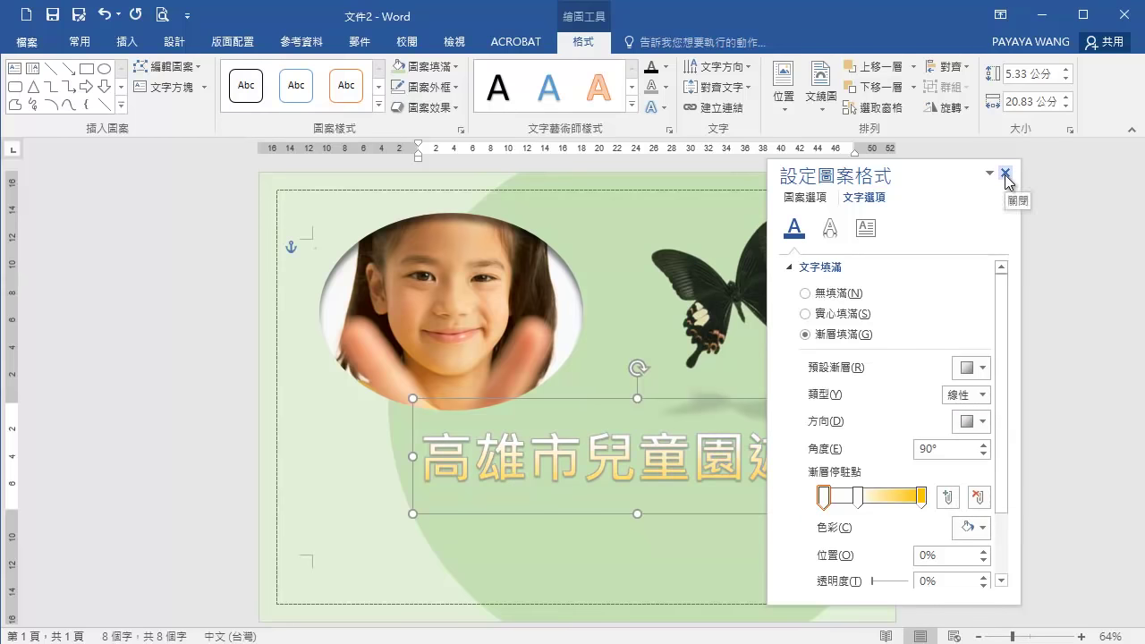
pyautogui.click(1006, 174)
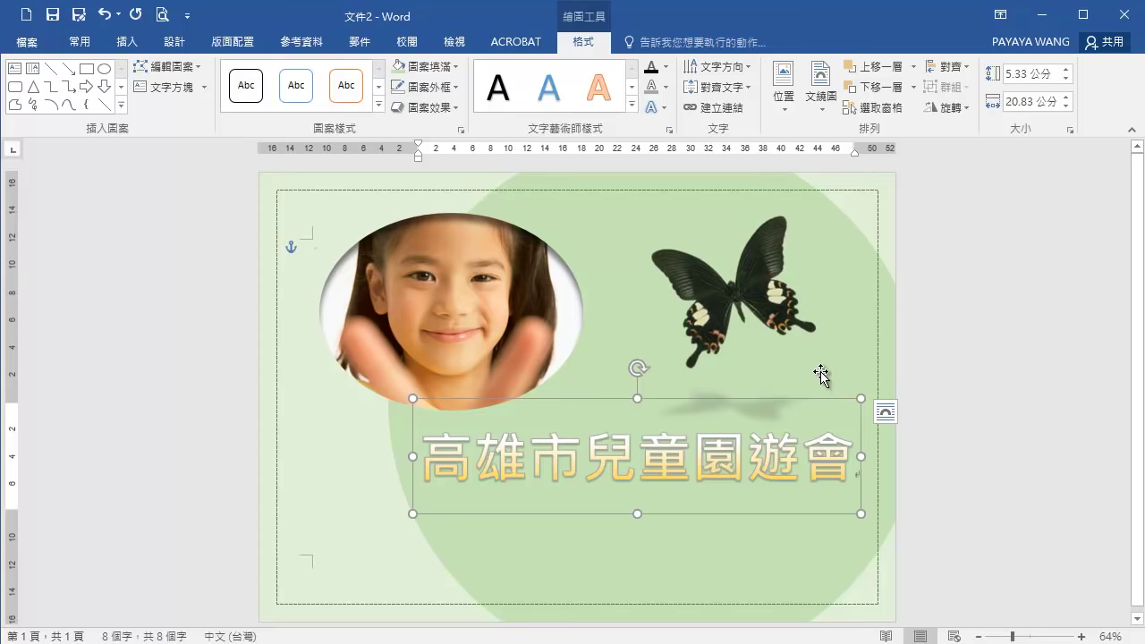
# Step: Warp the 高雄市兒童園遊會 title into an upward arch and tune its curve with the handle
pyautogui.click(666, 119)
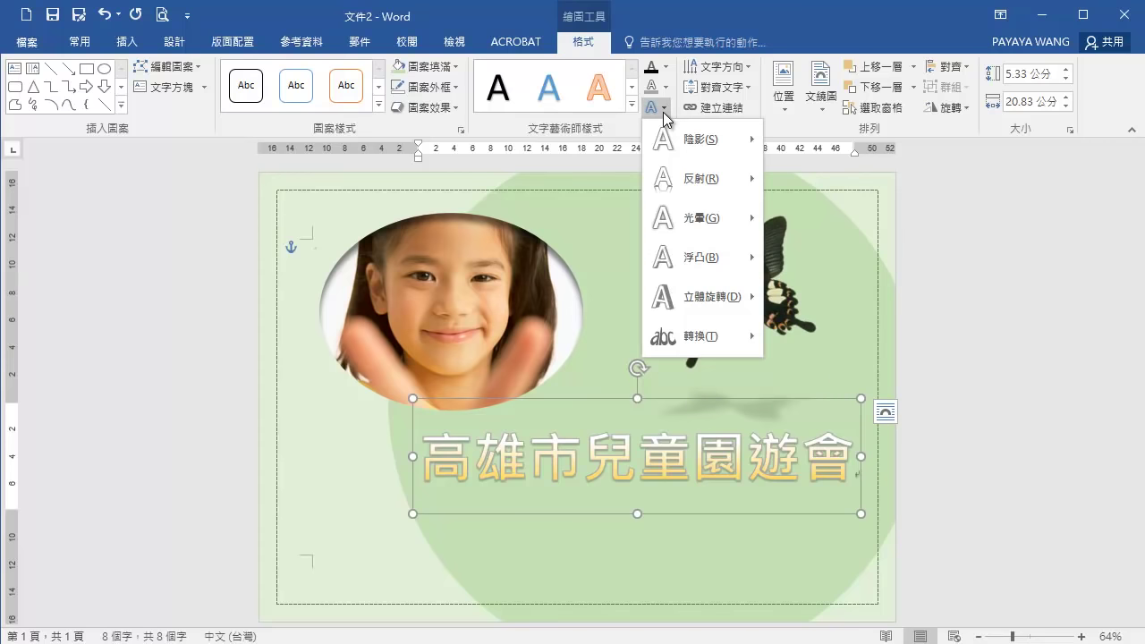
pyautogui.moveTo(660, 338)
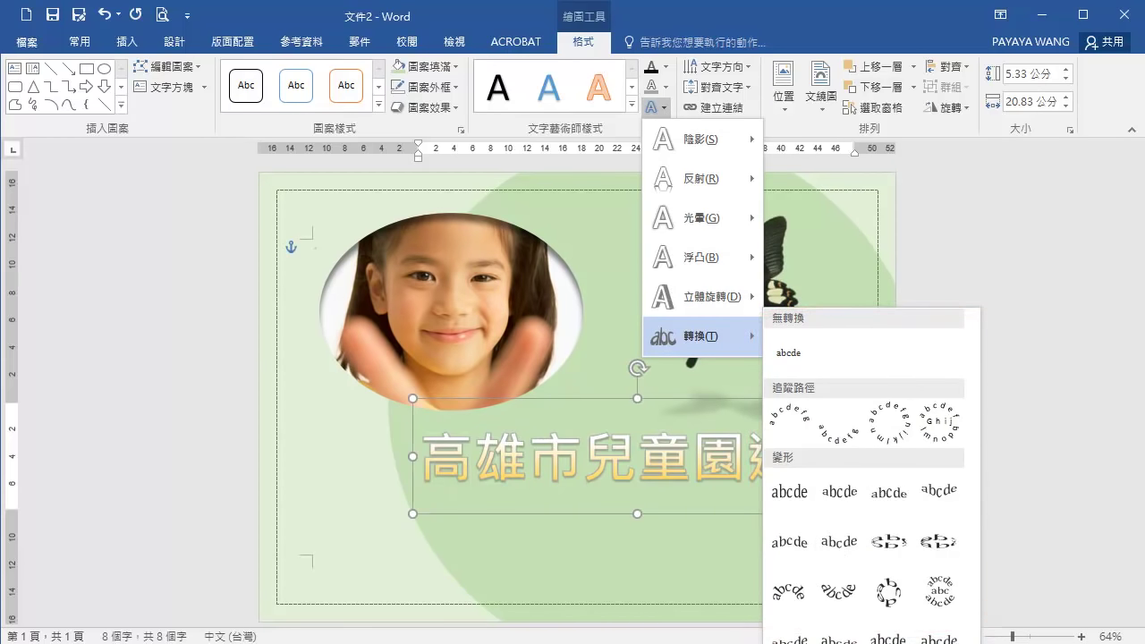
pyautogui.click(789, 635)
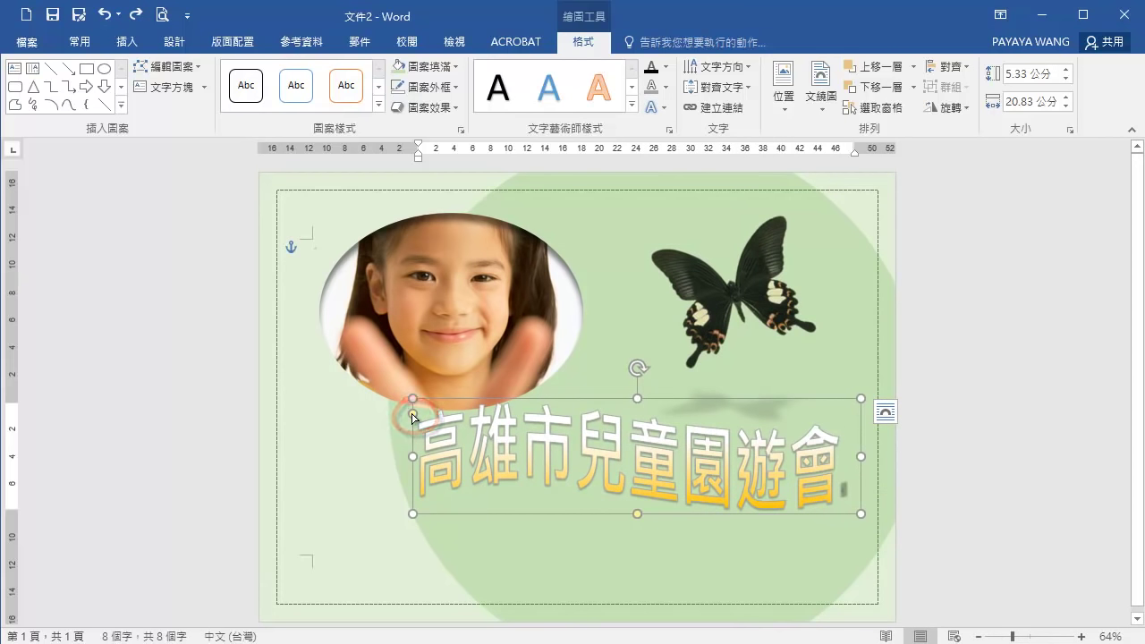
pyautogui.moveTo(414, 418); pyautogui.dragTo(410, 427)
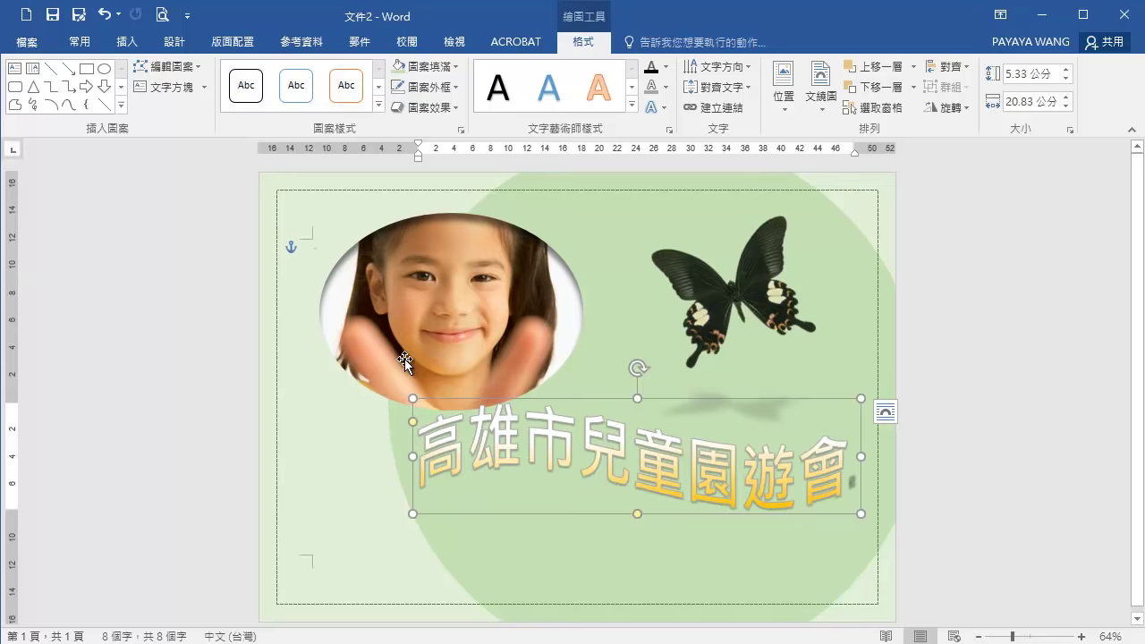
pyautogui.hotkey('ctrl', 'z')
pyautogui.hotkey('ctrl', 'z')
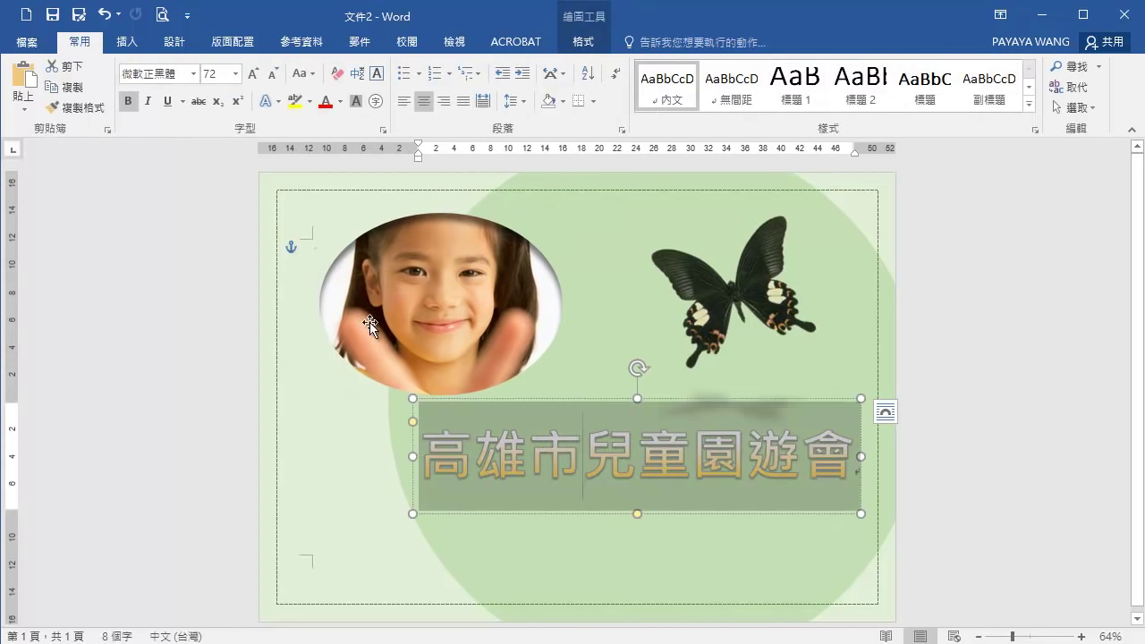
pyautogui.hotkey('ctrl', 'y')
pyautogui.hotkey('ctrl', 'y')
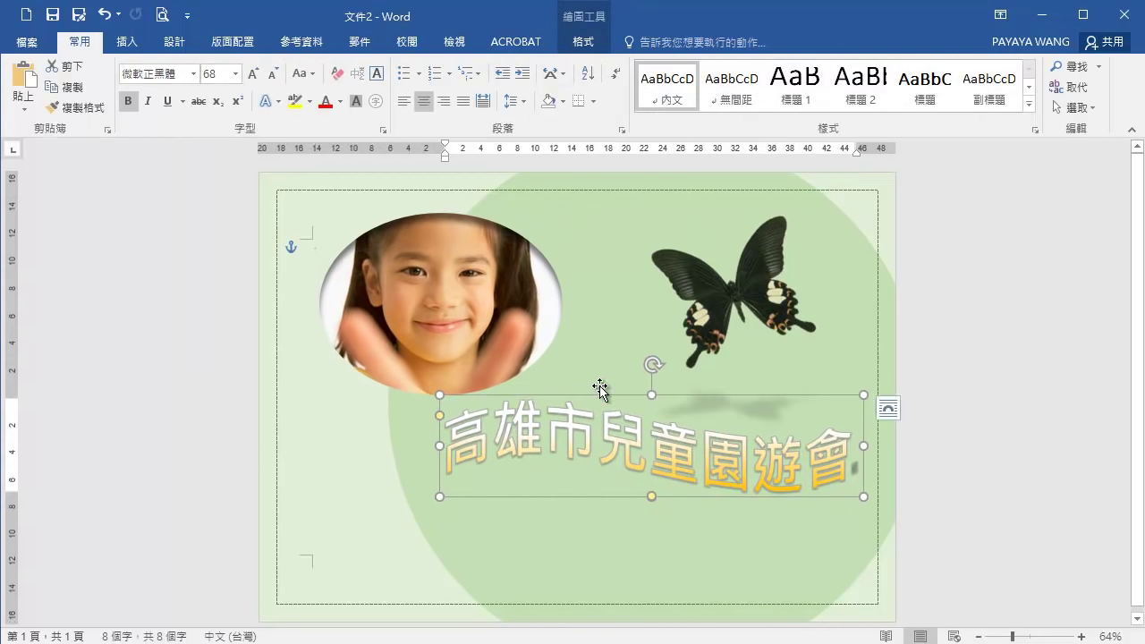
pyautogui.click(728, 324)
pyautogui.click(991, 531)
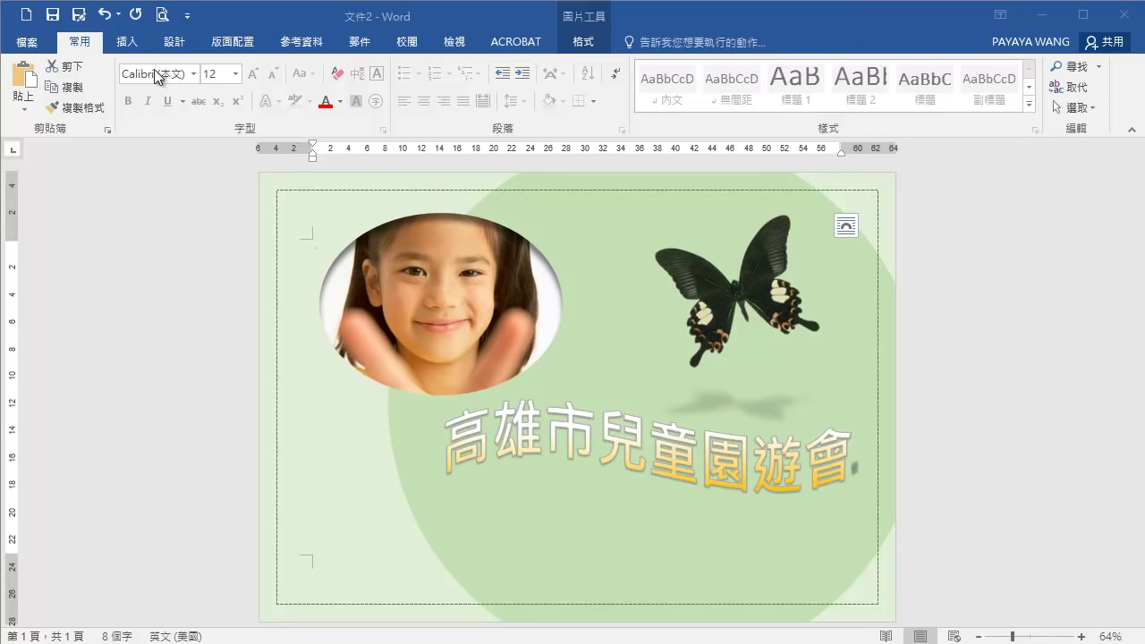
# Step: Draw a text box below the title and paste in the event details
pyautogui.click(128, 44)
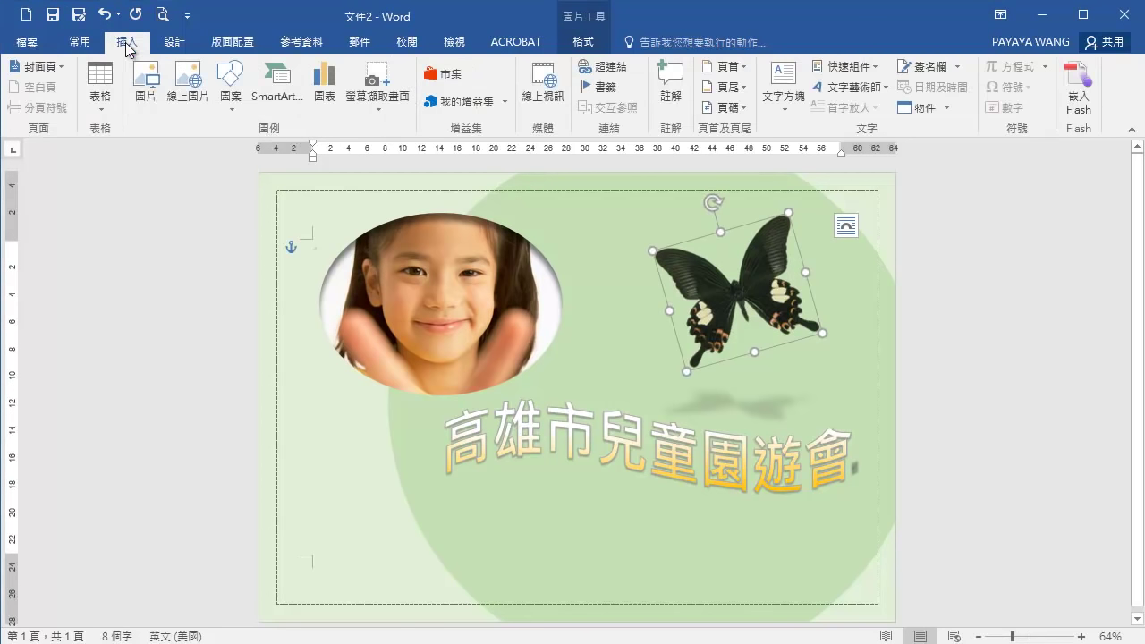
pyautogui.click(784, 119)
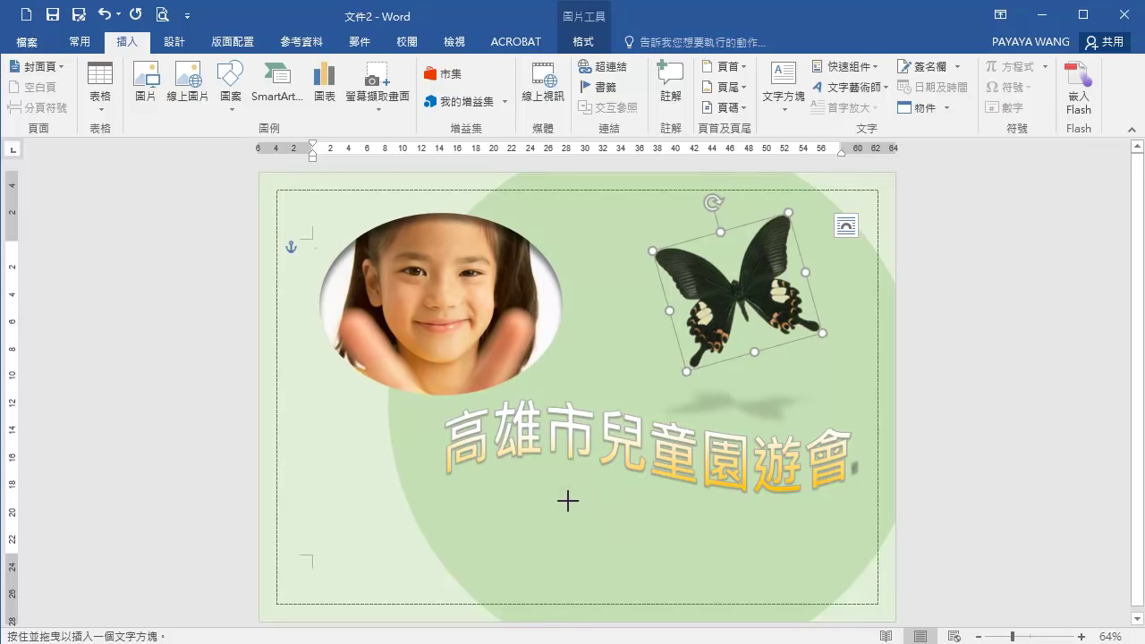
pyautogui.moveTo(560, 501)
pyautogui.mouseDown()
pyautogui.moveTo(621, 551)
pyautogui.moveTo(768, 596)
pyautogui.mouseUp()
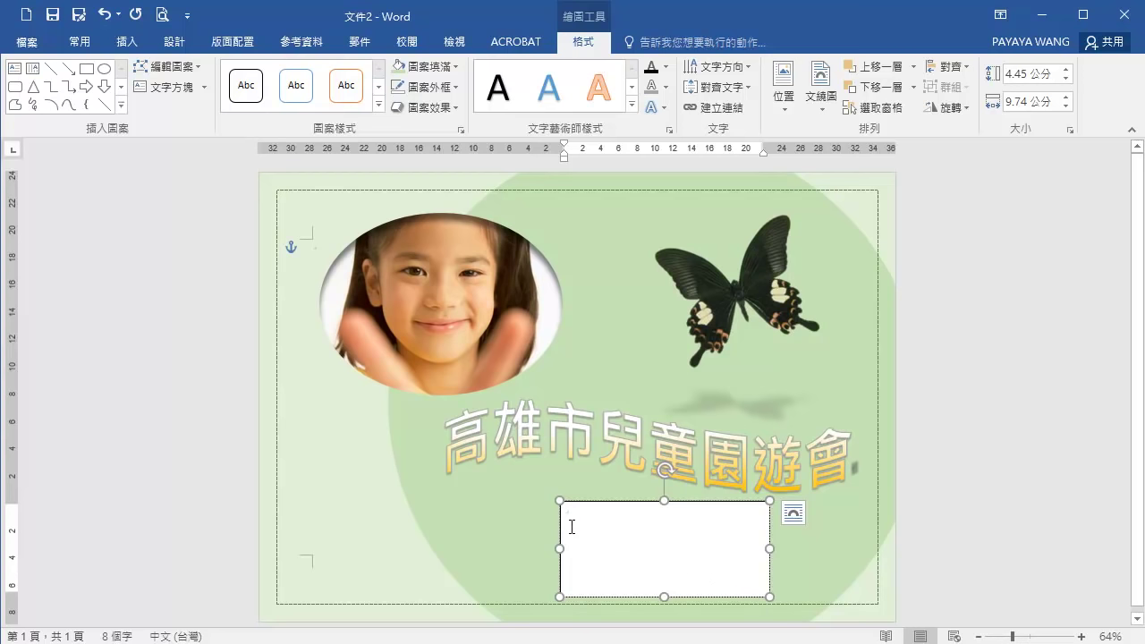
pyautogui.write('地點：高雄市愛河河畔 時間：2017年3月9日 主辦單位：高雄市親子成長協會')
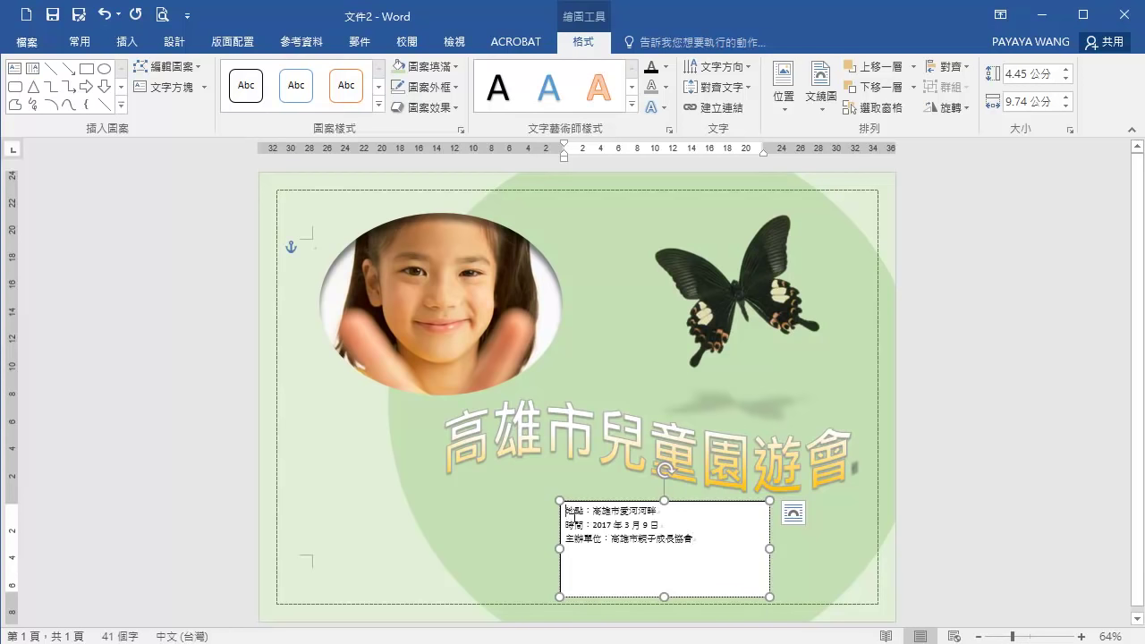
# Step: Make the event details text 18 pt and bold
pyautogui.moveTo(569, 513); pyautogui.dragTo(706, 536)
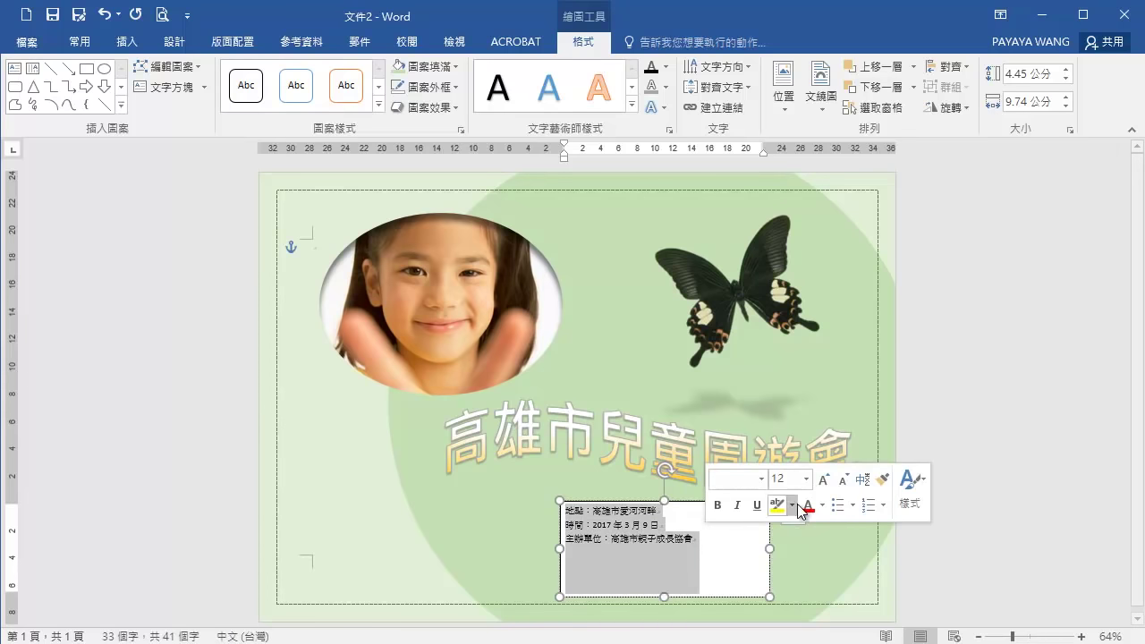
pyautogui.click(823, 481)
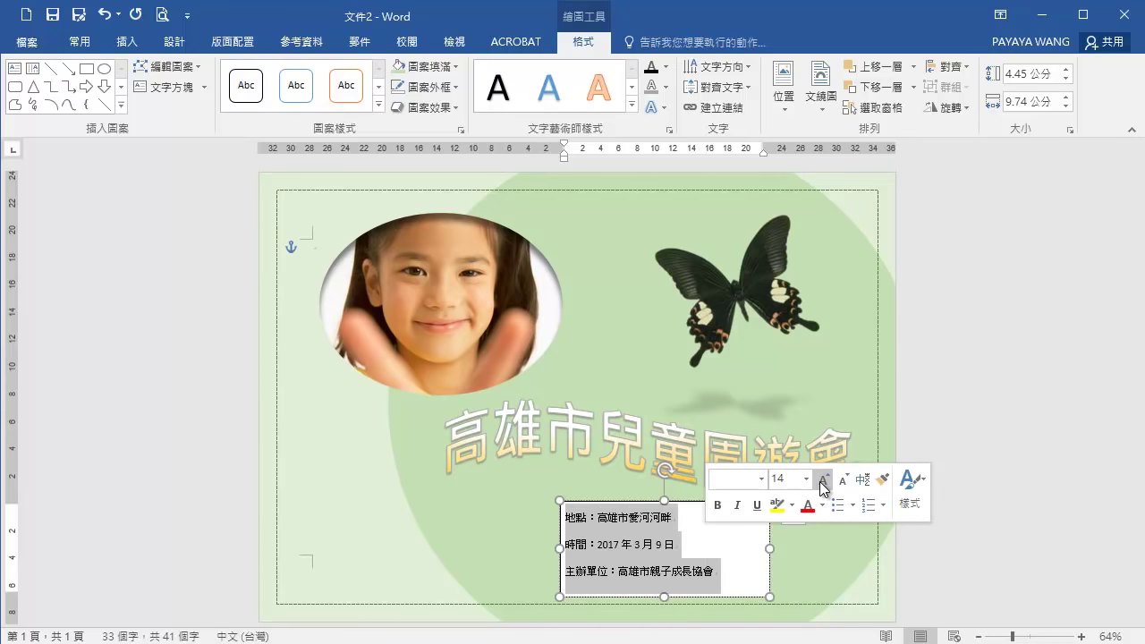
pyautogui.click(823, 481)
pyautogui.click(823, 481)
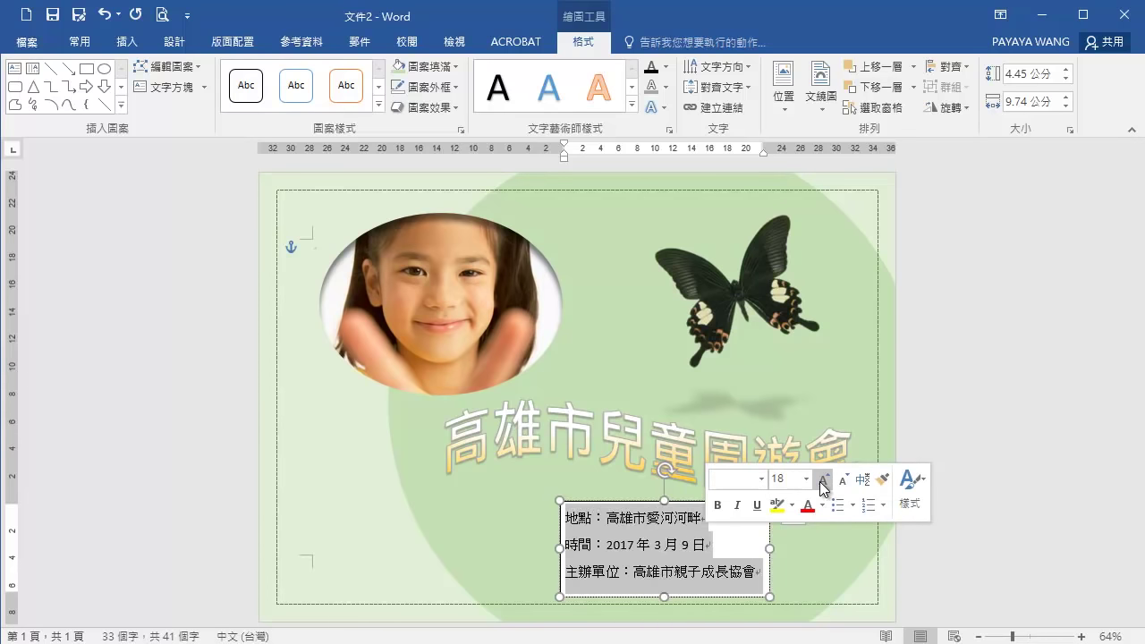
pyautogui.click(721, 506)
pyautogui.click(475, 524)
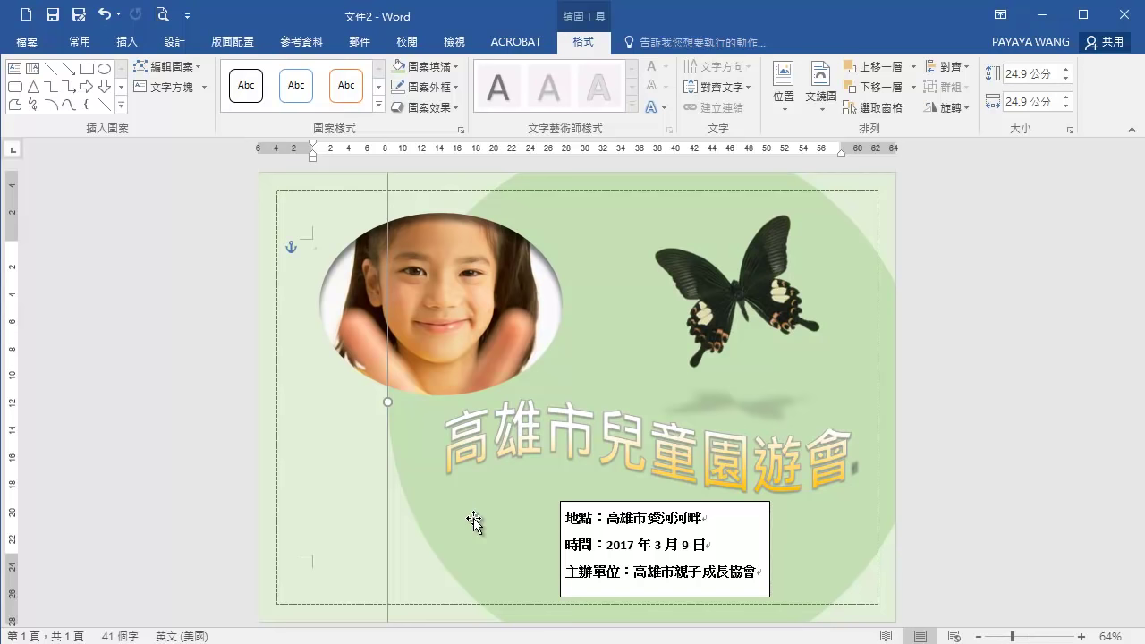
# Step: Give the event text box No Fill and No Outline, then shift it slightly left
pyautogui.click(624, 502)
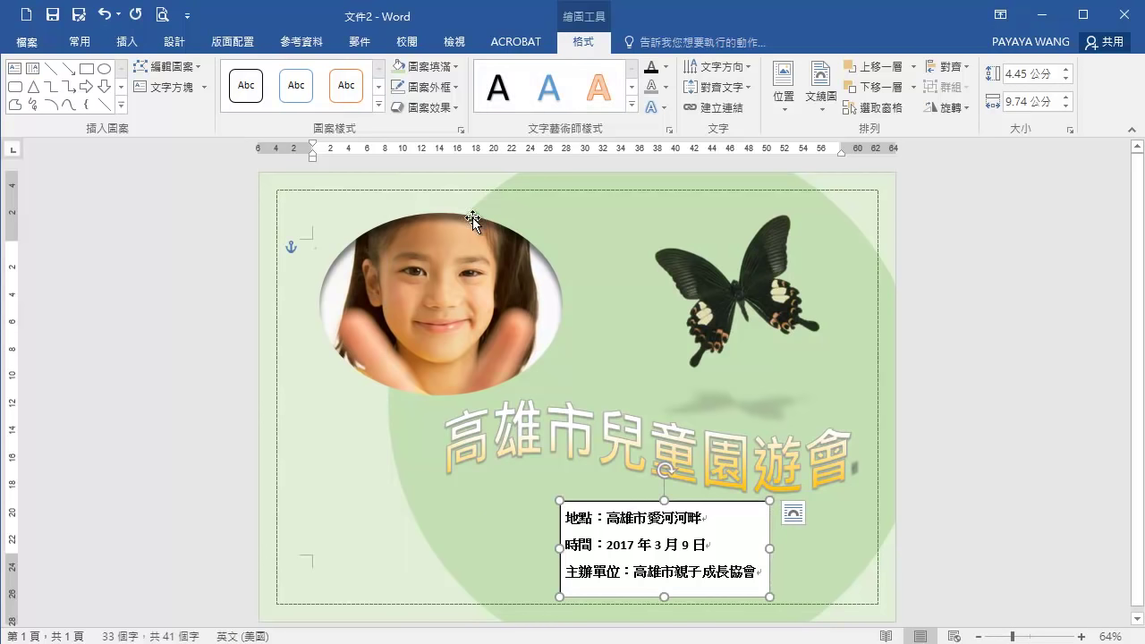
pyautogui.click(456, 67)
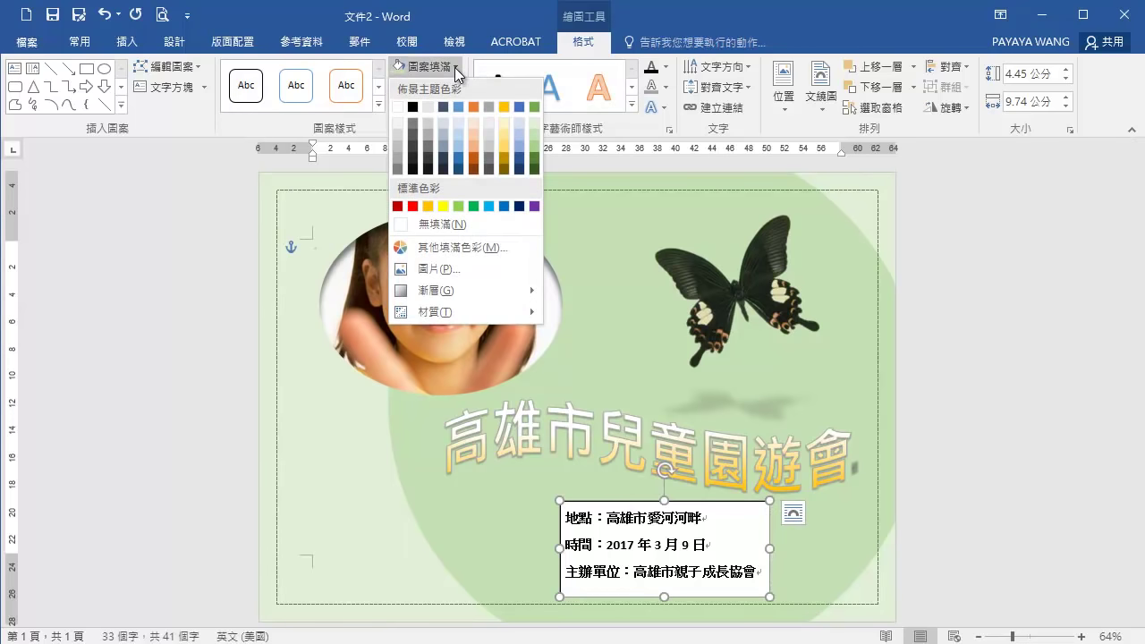
pyautogui.click(440, 225)
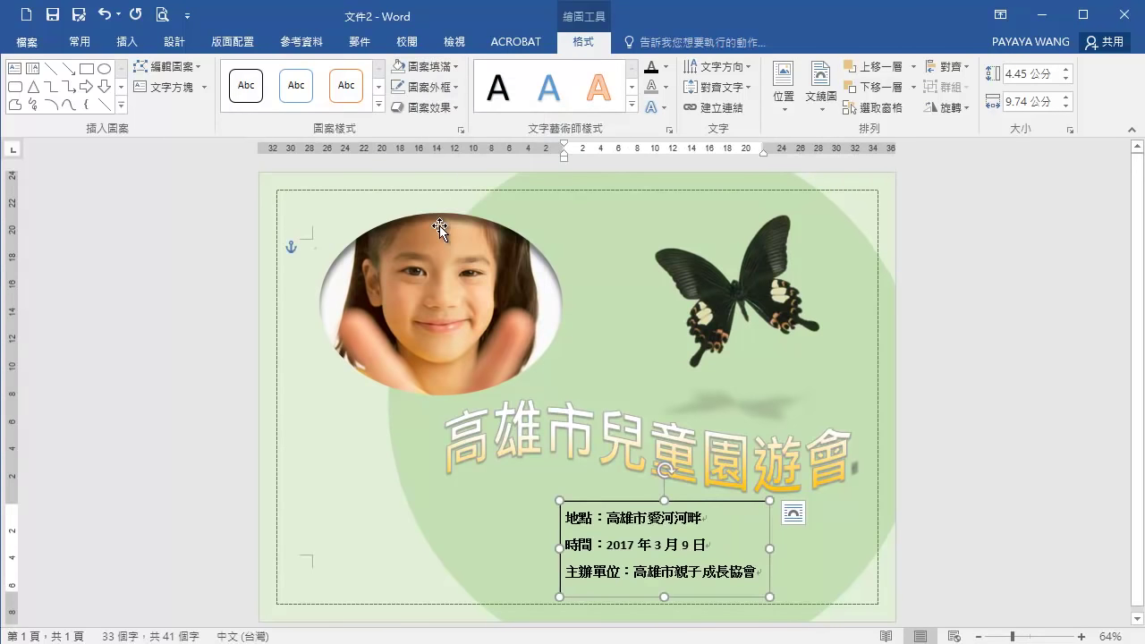
pyautogui.click(456, 87)
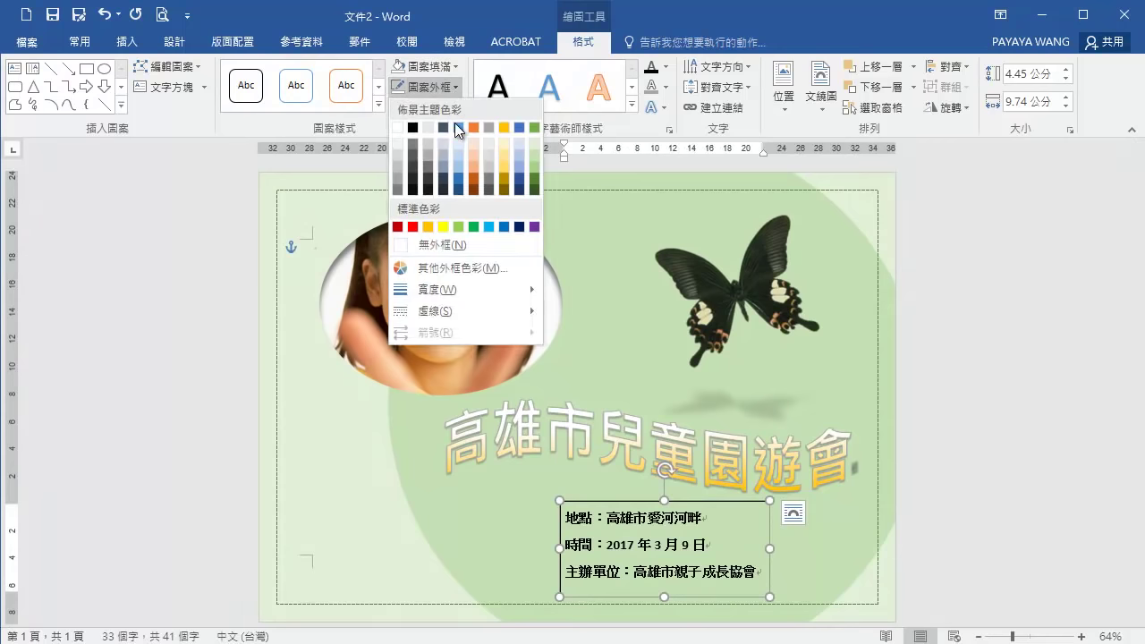
pyautogui.click(433, 244)
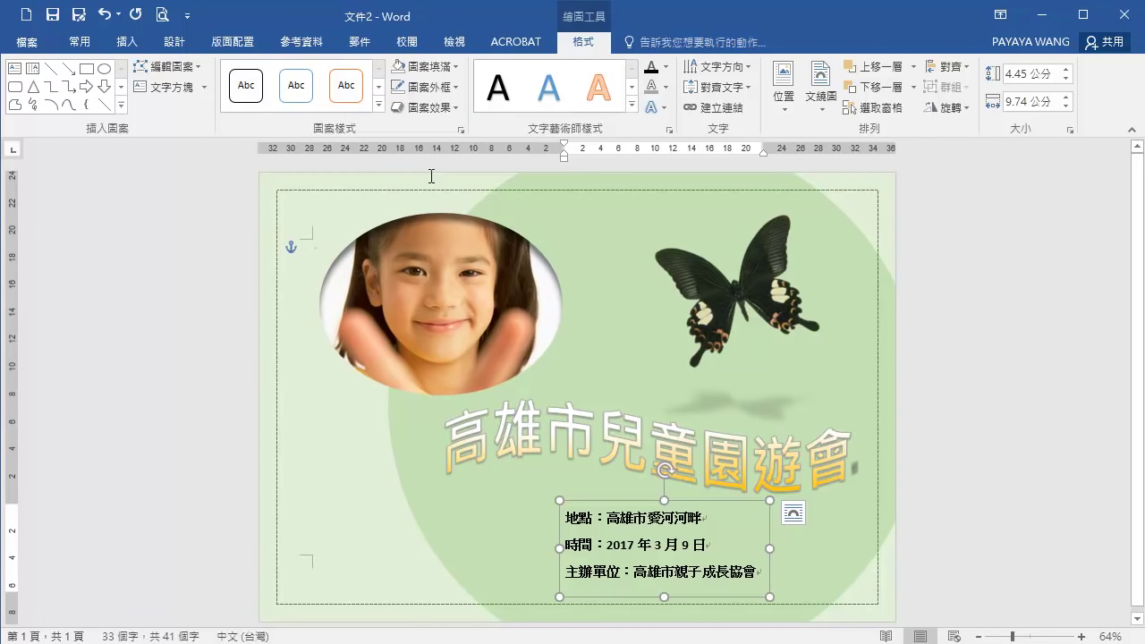
pyautogui.hotkey('ctrl', 'z')
pyautogui.moveTo(581, 499); pyautogui.dragTo(521, 493)
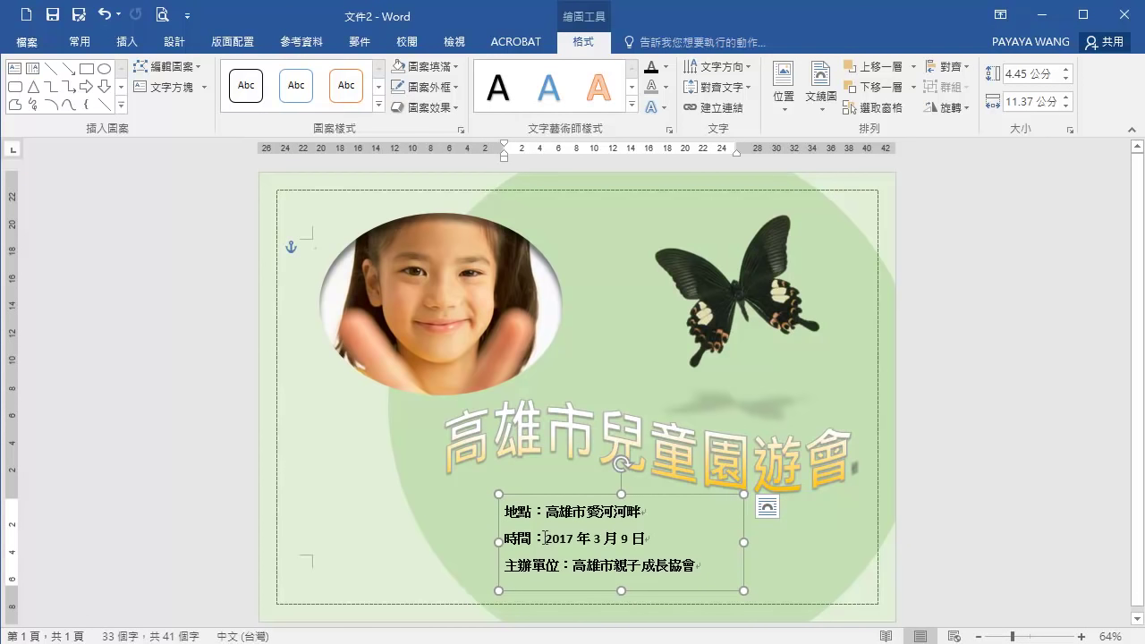
# Step: Mark the 地點, 時間 and 主辦單位 lines with square bullets
pyautogui.moveTo(505, 510); pyautogui.dragTo(727, 566)
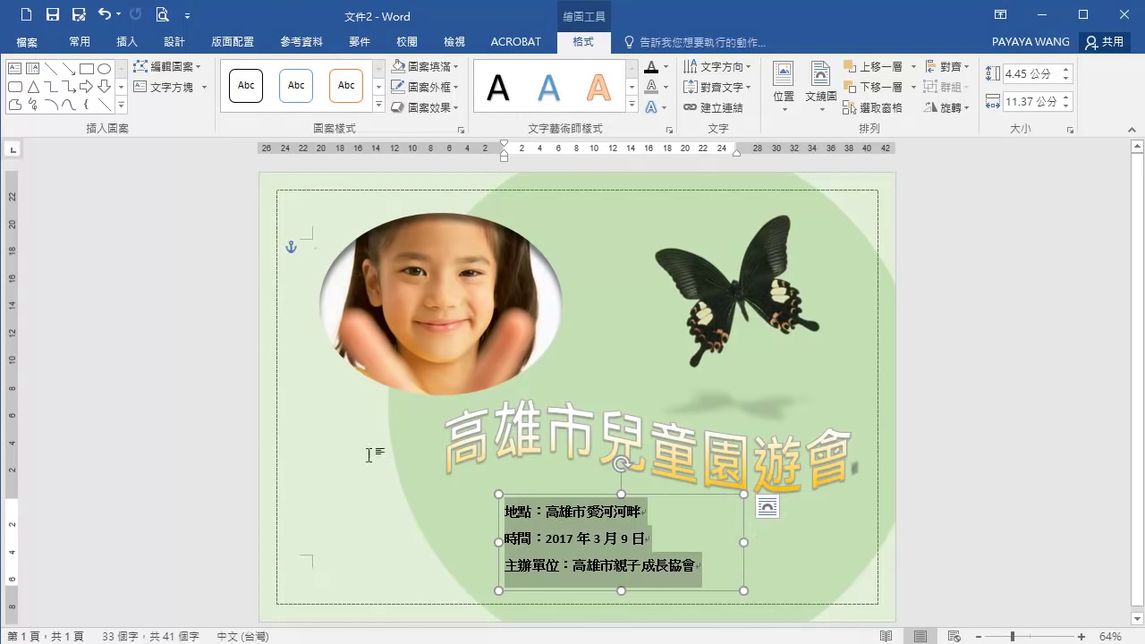
pyautogui.click(90, 47)
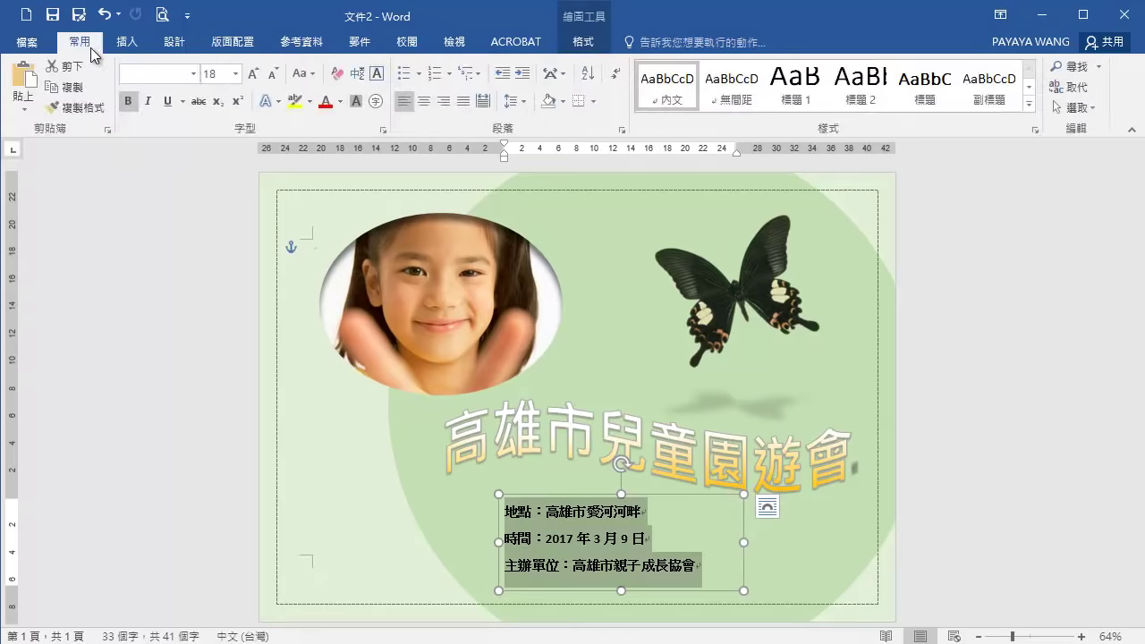
pyautogui.click(419, 77)
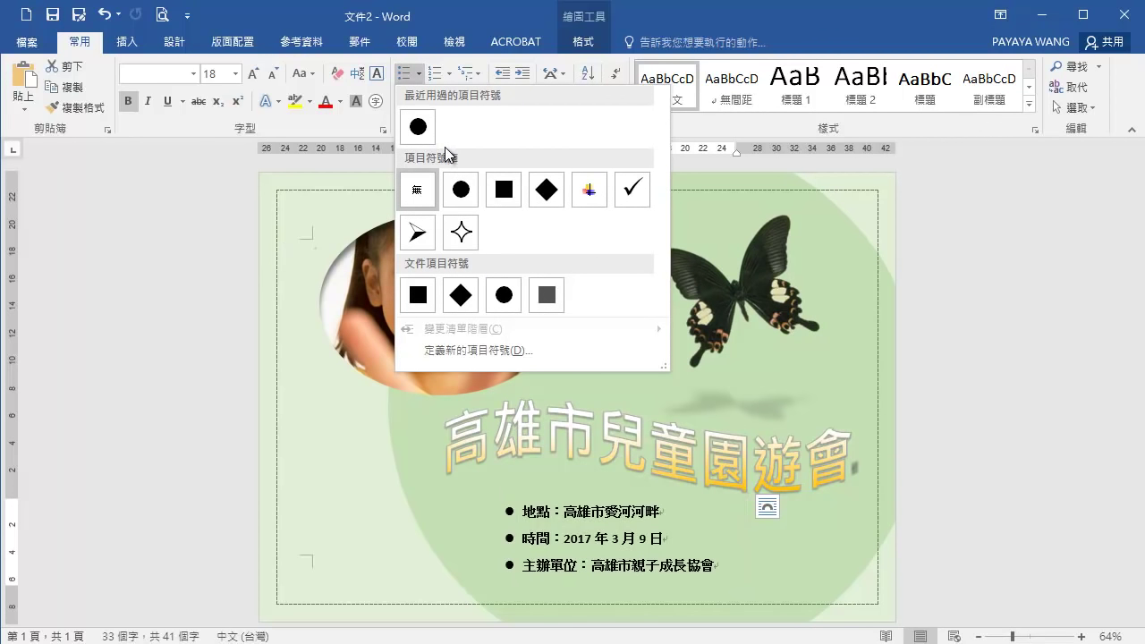
pyautogui.click(504, 190)
pyautogui.click(1037, 453)
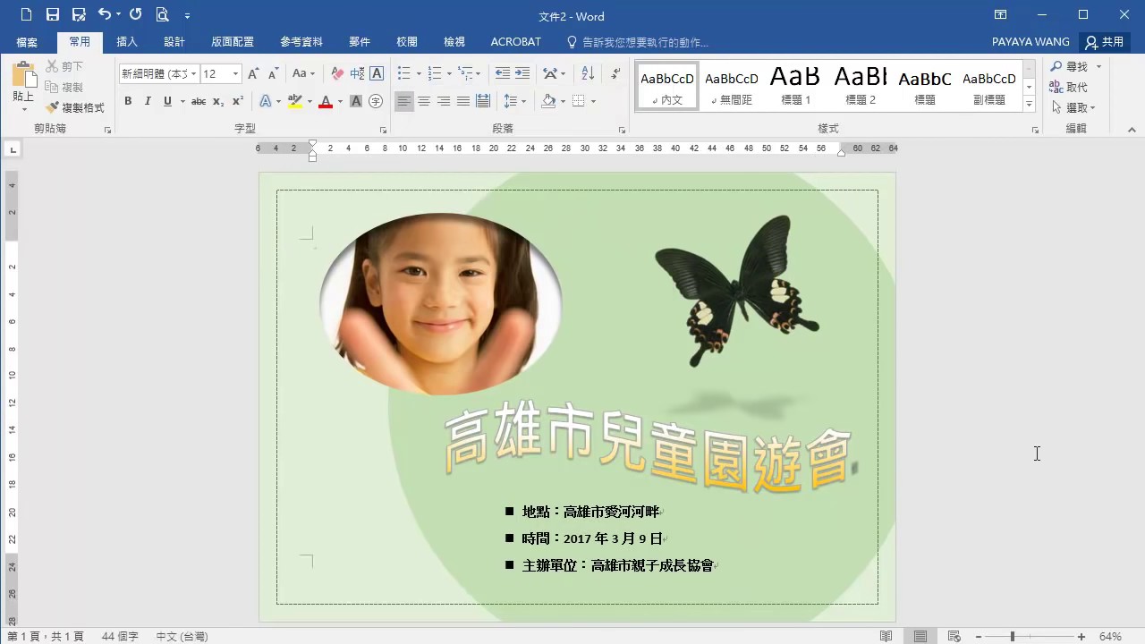